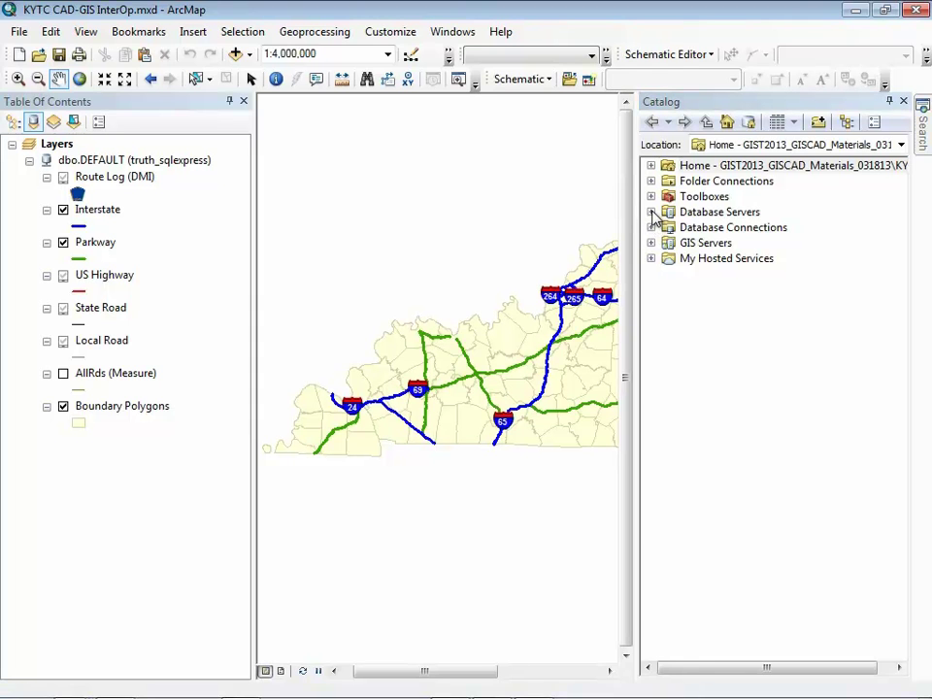
# Step: List the KentuckyDOT feature classes under TRUTH_SQLEXPRESS.gds, then auto-hide the Catalog to widen the map
pyautogui.click(650, 211)
pyautogui.click(711, 258)
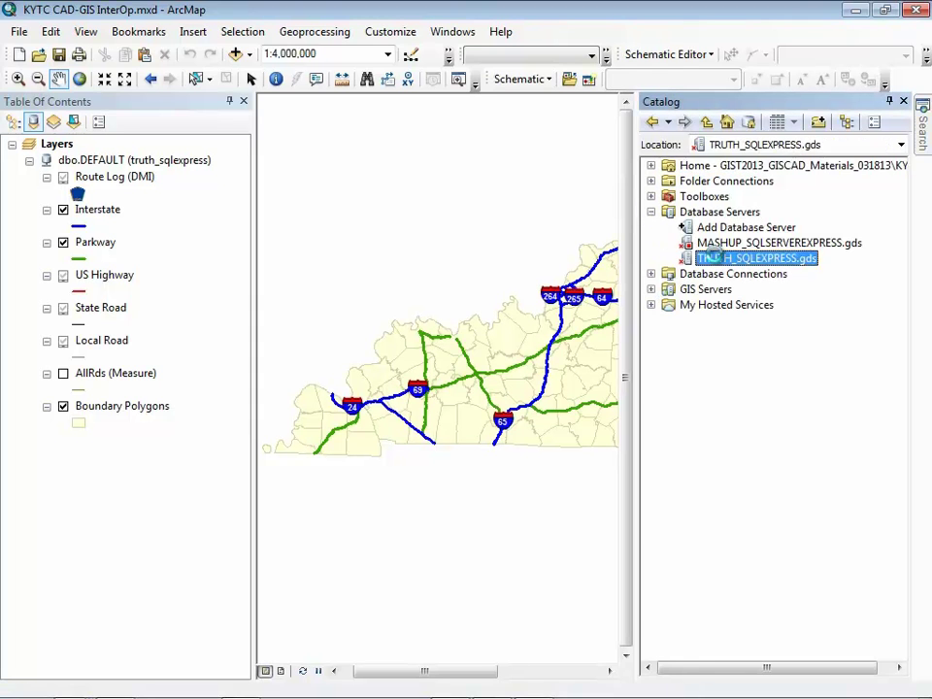
pyautogui.click(669, 258)
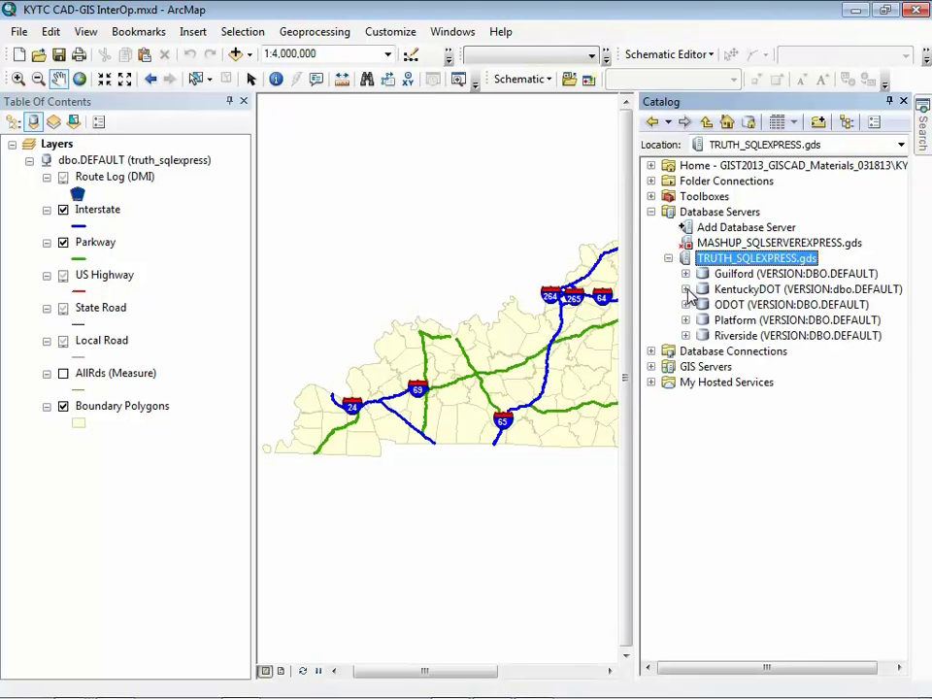
pyautogui.click(687, 289)
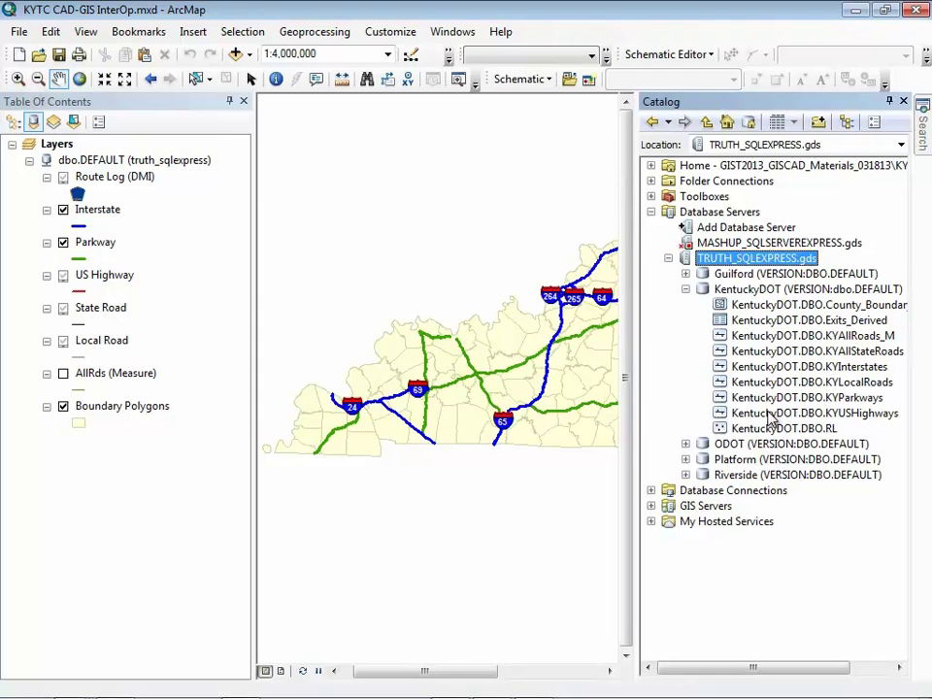
pyautogui.click(889, 101)
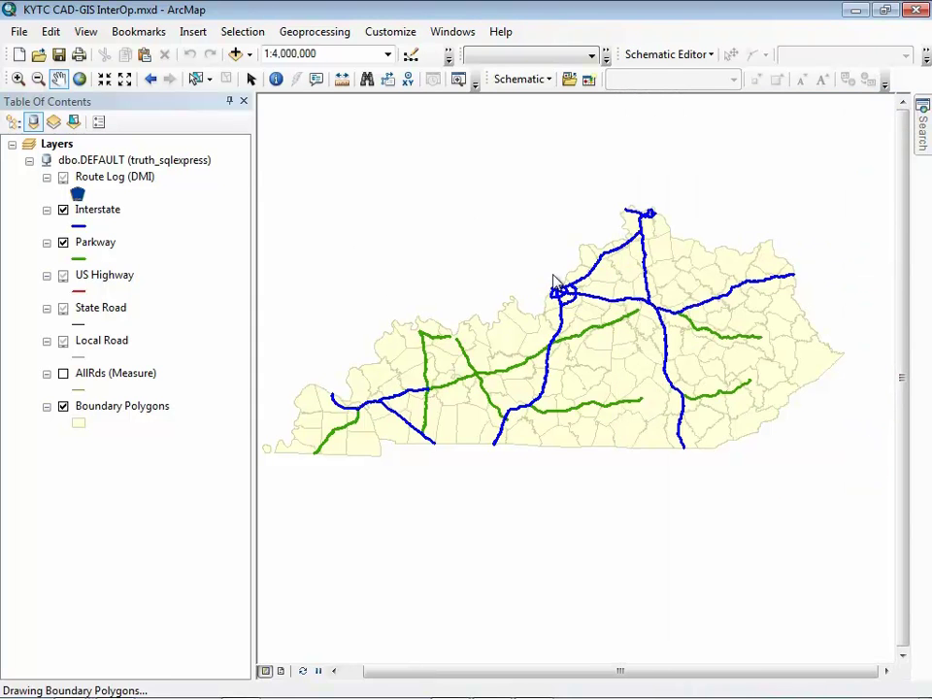
# Step: Share the map as a new service named KentuckyDOT on the arcgis server connection
pyautogui.click(23, 33)
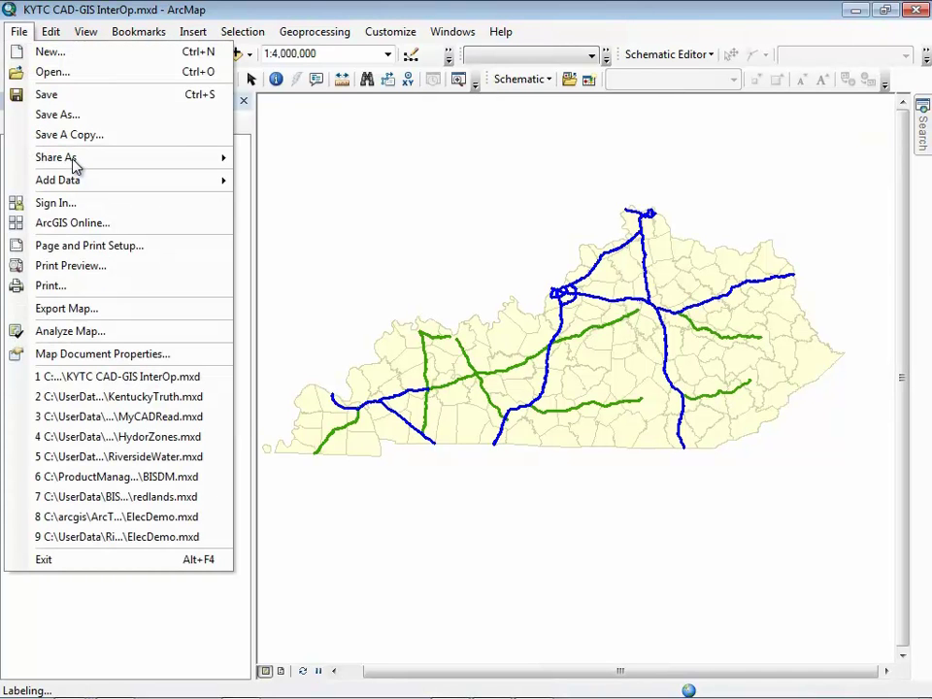
pyautogui.moveTo(75, 166)
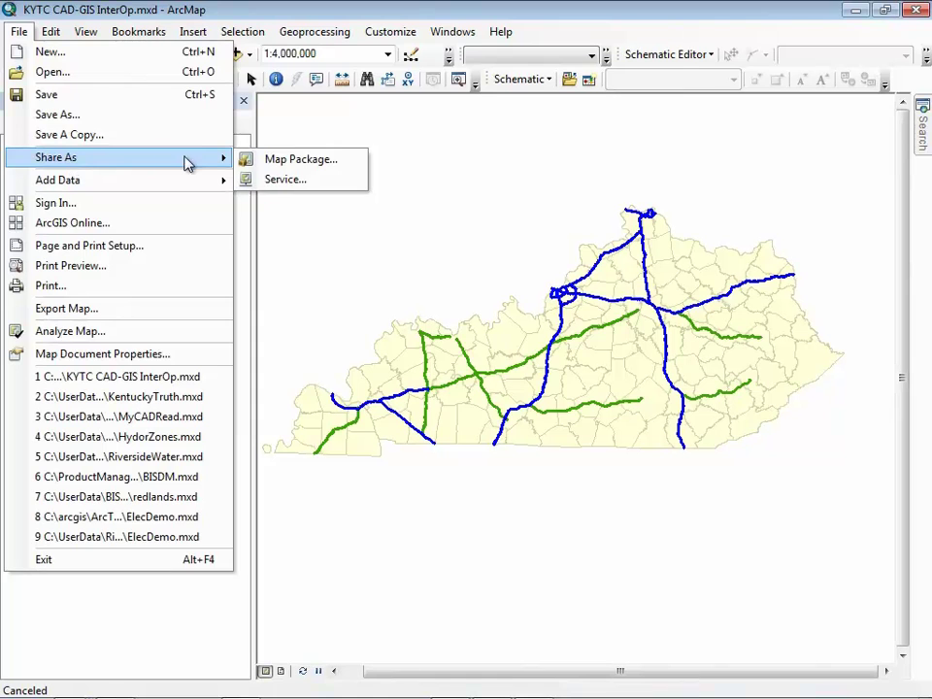
pyautogui.click(286, 179)
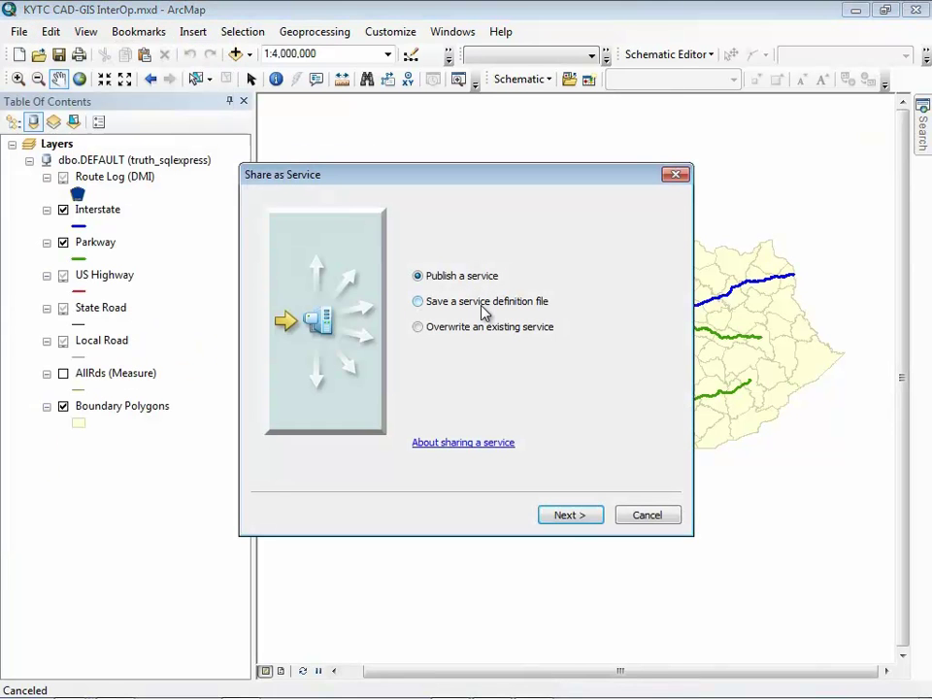
pyautogui.click(568, 518)
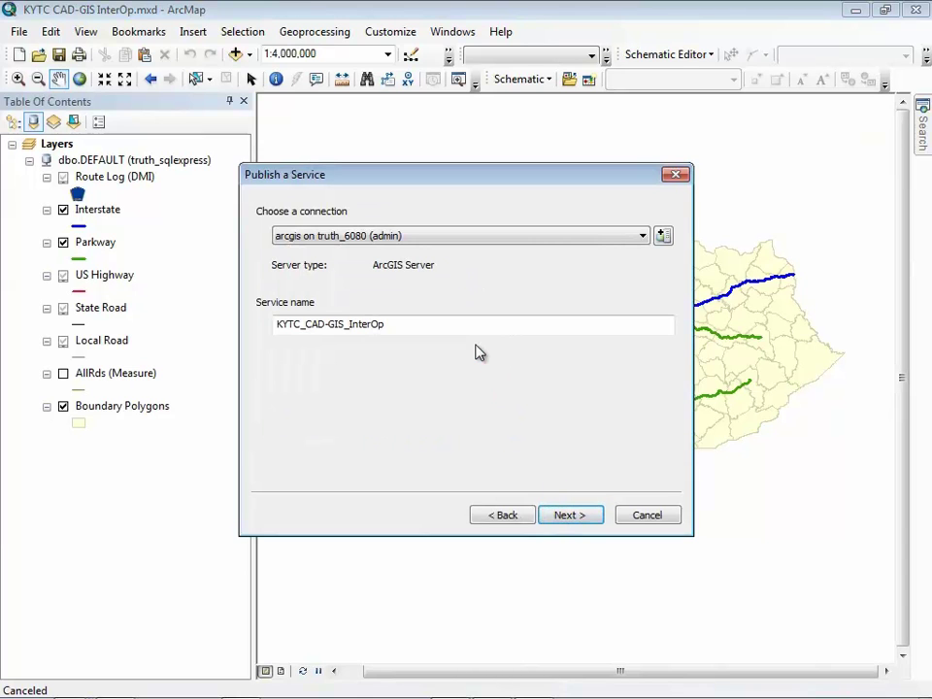
pyautogui.click(568, 515)
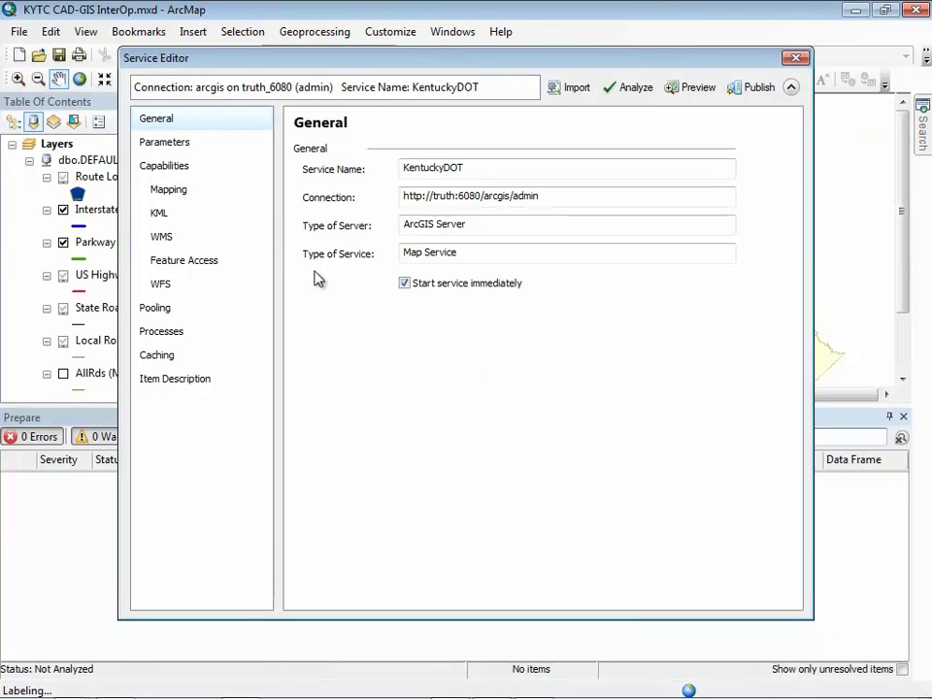
# Step: Check the enabled Mapping, WMS, Feature Access, KML and WFS capabilities, then view the Mapping settings
pyautogui.click(167, 170)
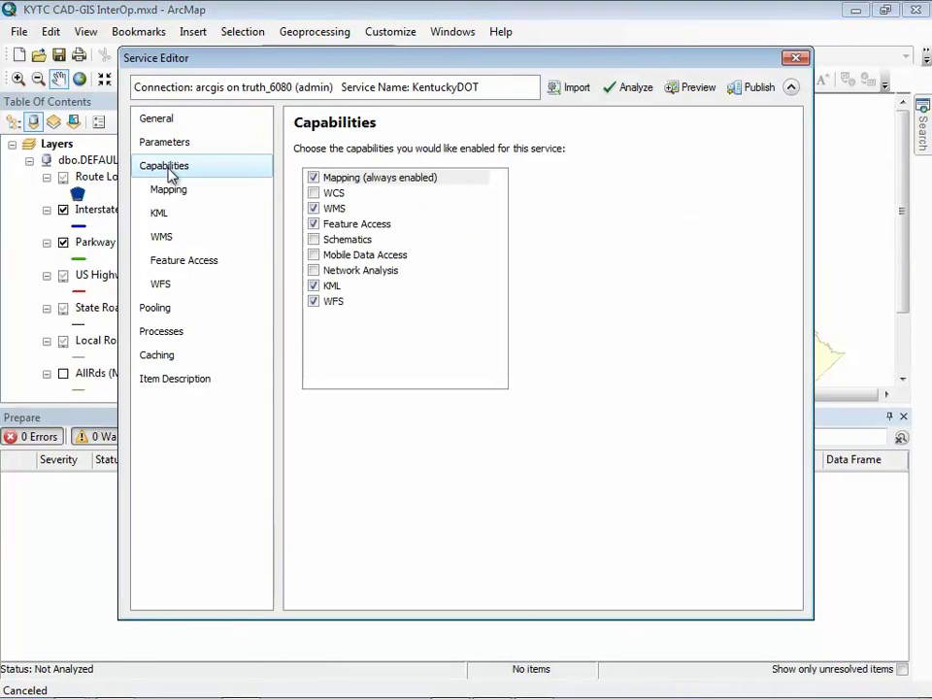
pyautogui.click(315, 180)
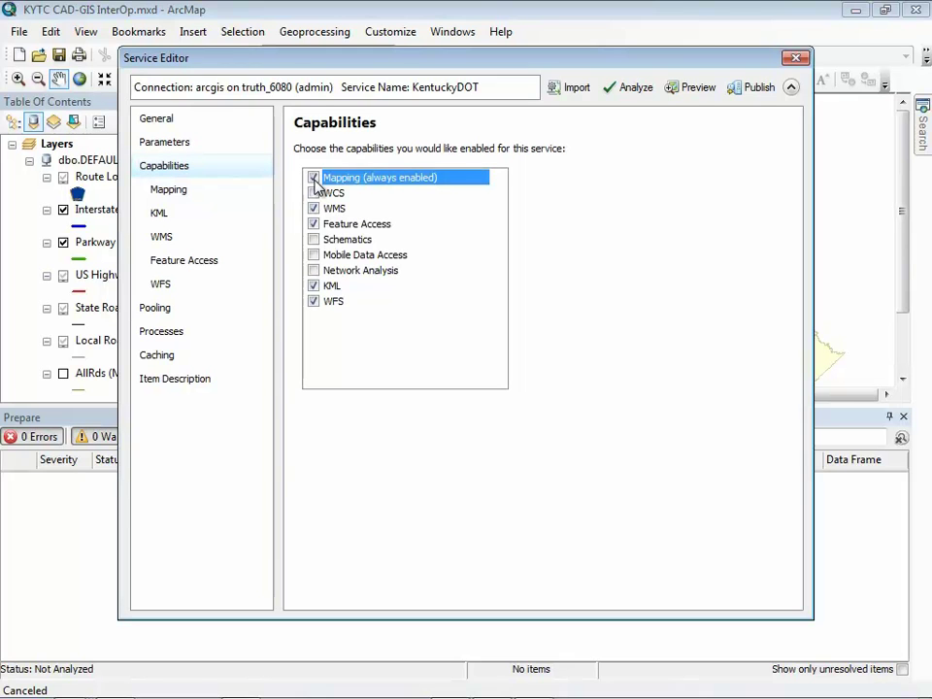
pyautogui.click(331, 210)
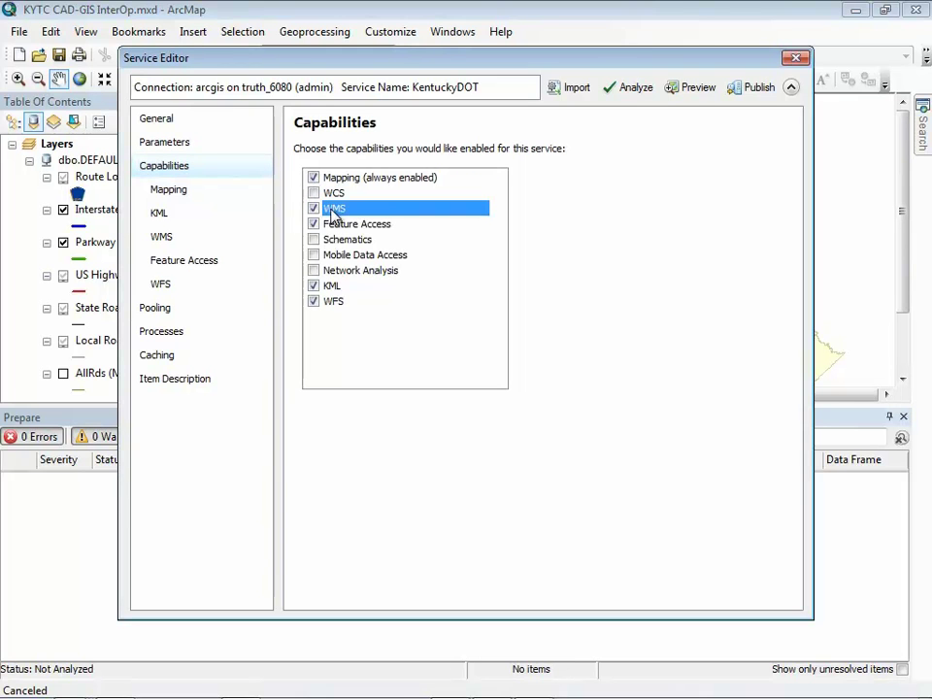
pyautogui.click(323, 225)
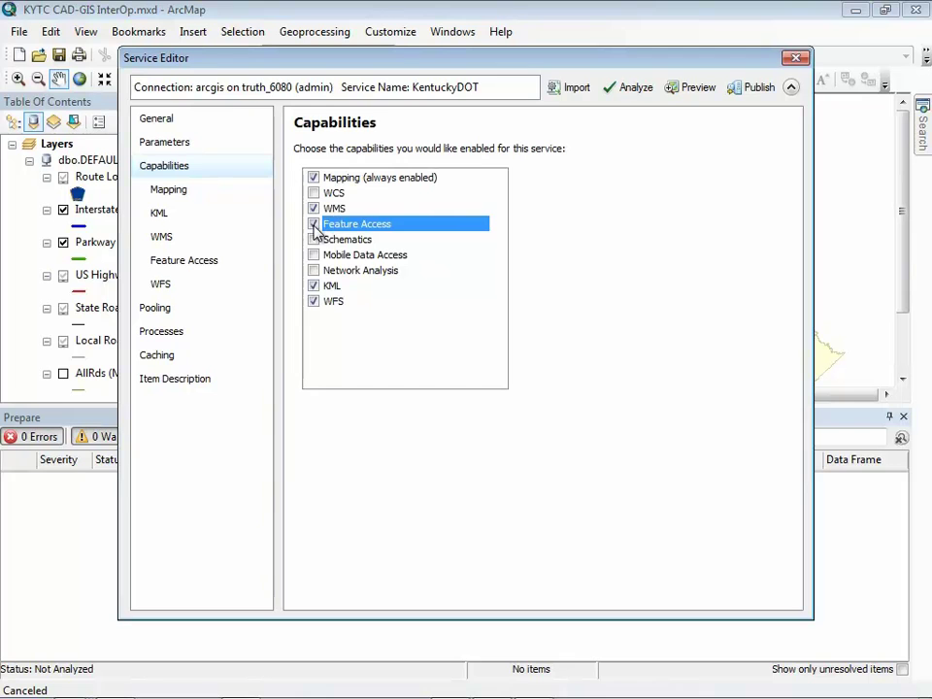
pyautogui.click(329, 286)
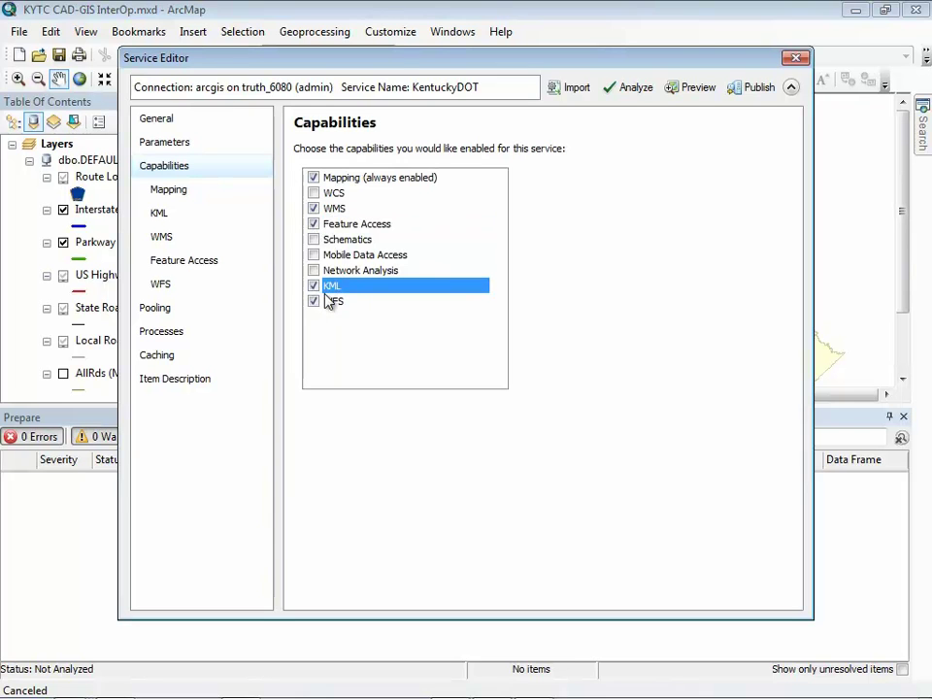
pyautogui.click(335, 304)
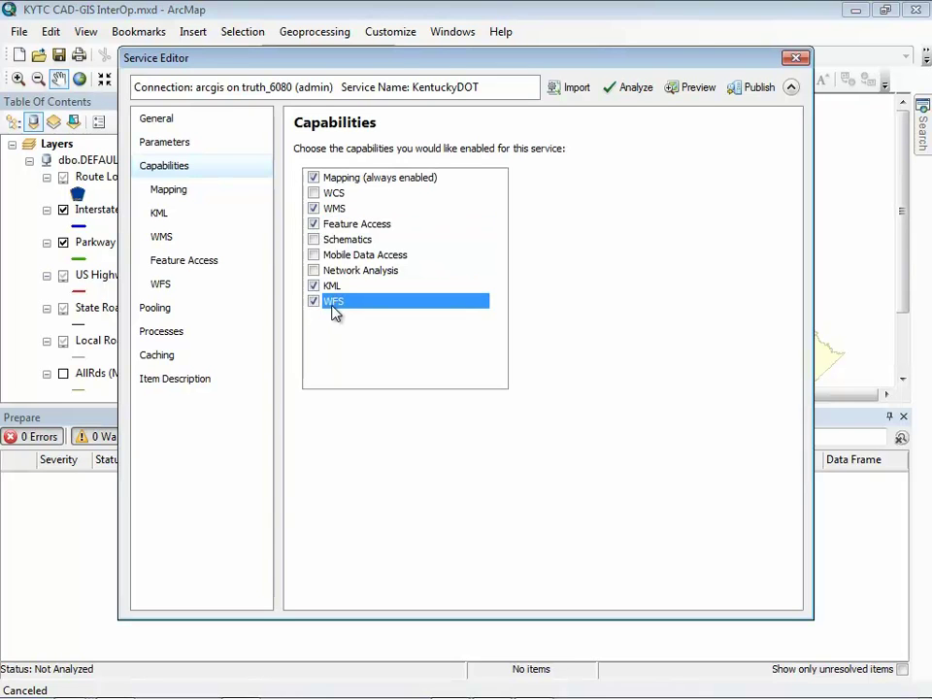
pyautogui.click(167, 198)
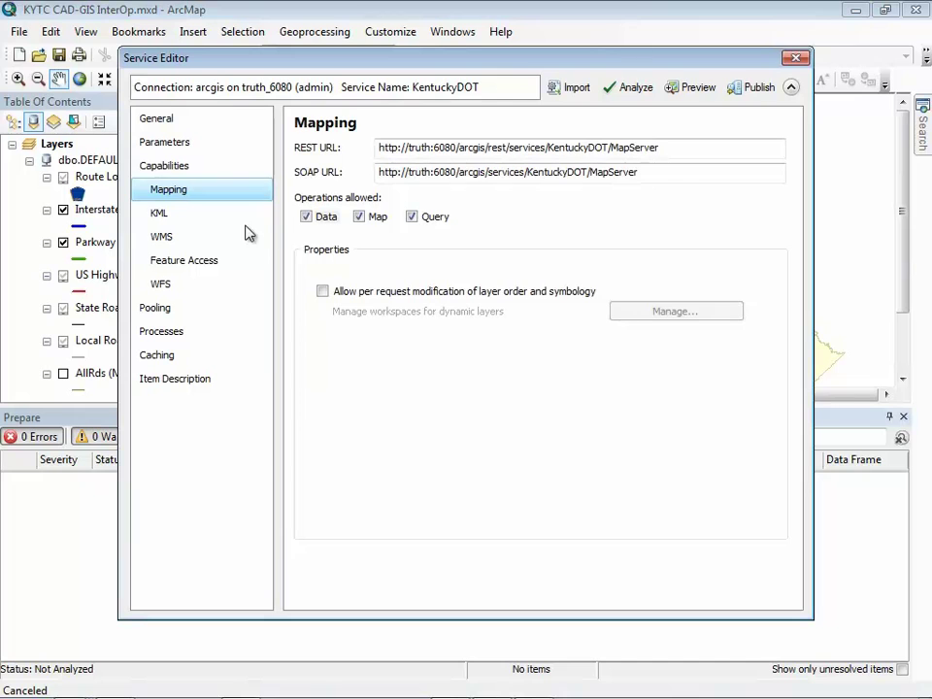
# Step: Review the KML, WMS, Feature Access and WFS settings pages of the KentuckyDOT service
pyautogui.click(188, 219)
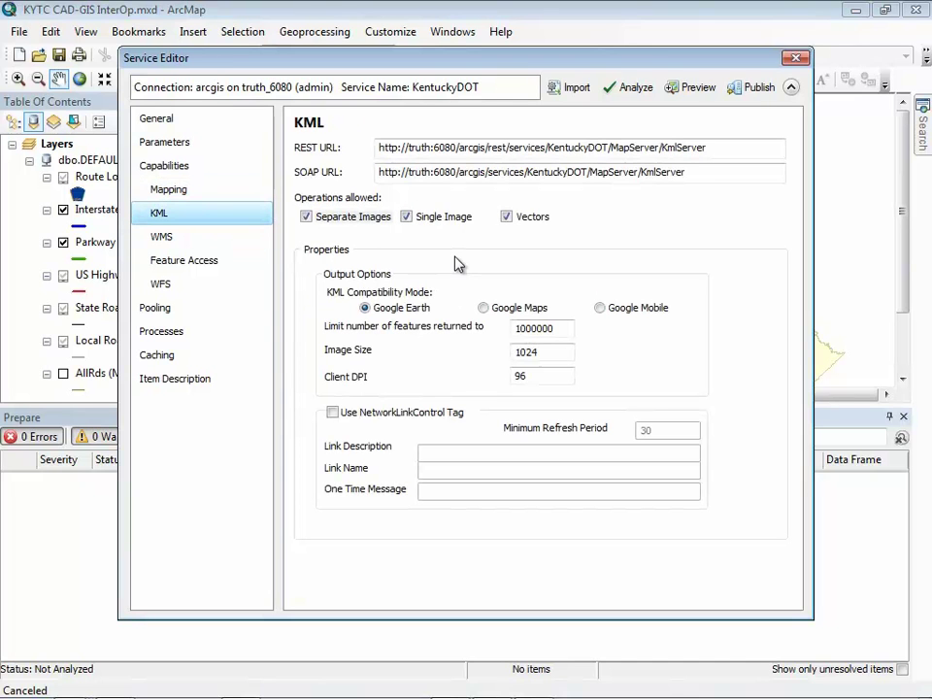
pyautogui.click(185, 243)
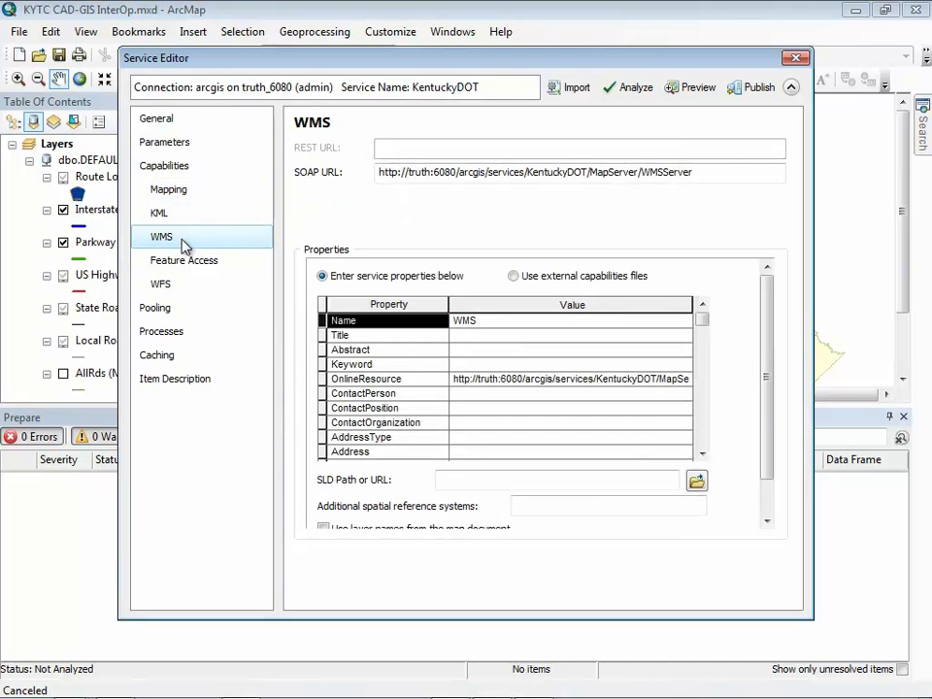
pyautogui.moveTo(766, 291); pyautogui.dragTo(772, 333)
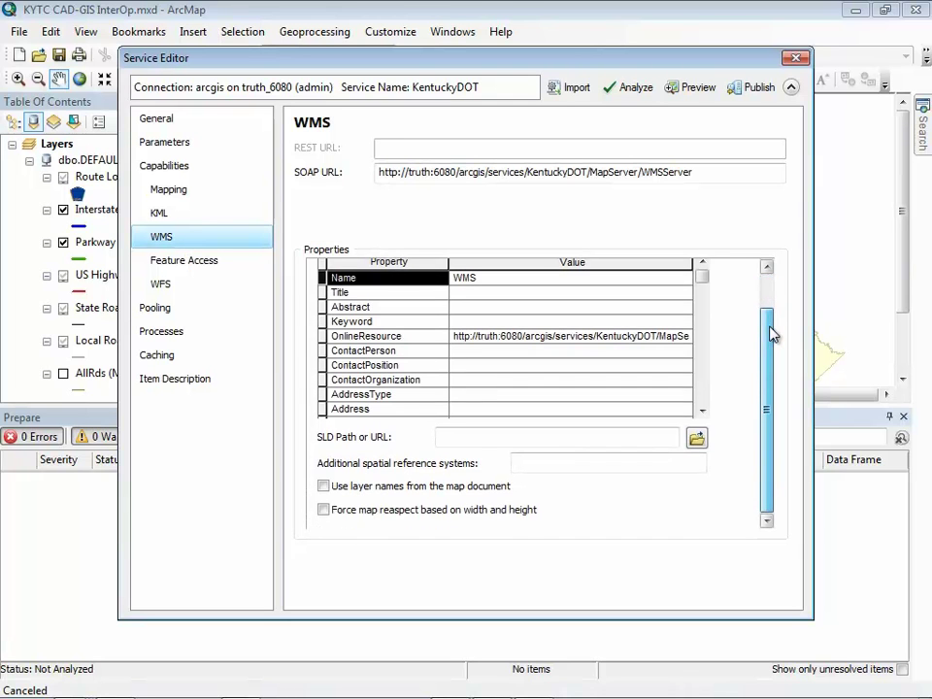
pyautogui.click(208, 261)
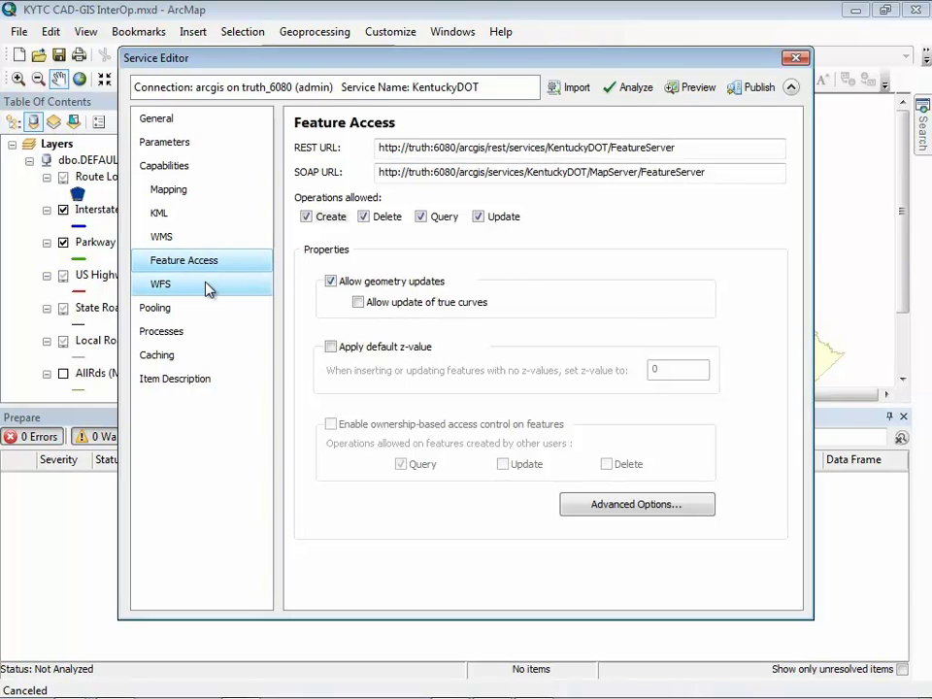
pyautogui.click(207, 287)
pyautogui.moveTo(768, 318); pyautogui.dragTo(770, 417)
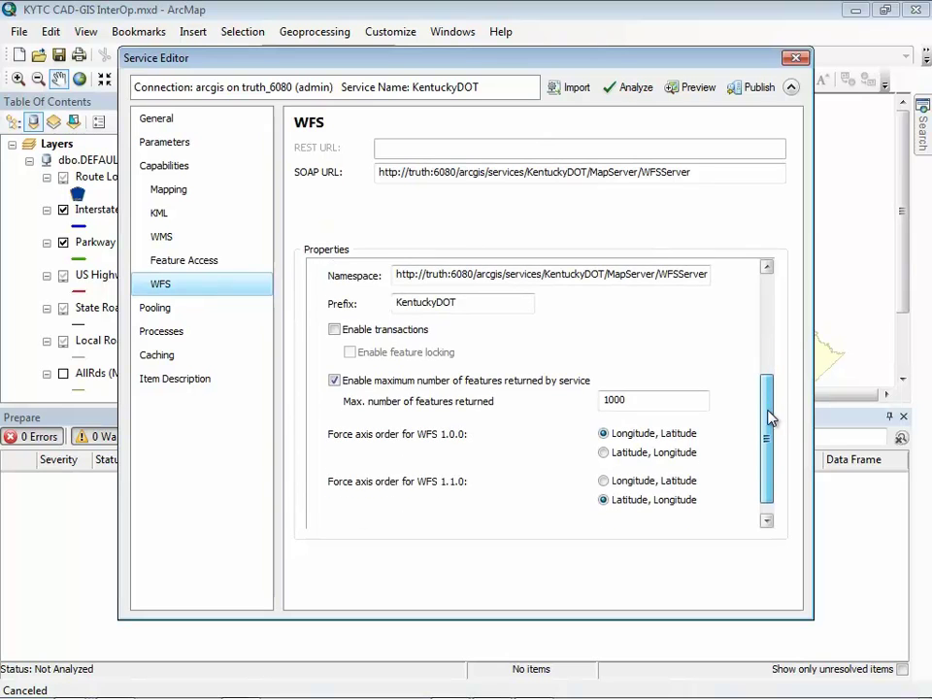
# Step: Leave WFS transactions disabled and publish the KentuckyDOT service
pyautogui.click(334, 330)
pyautogui.click(334, 330)
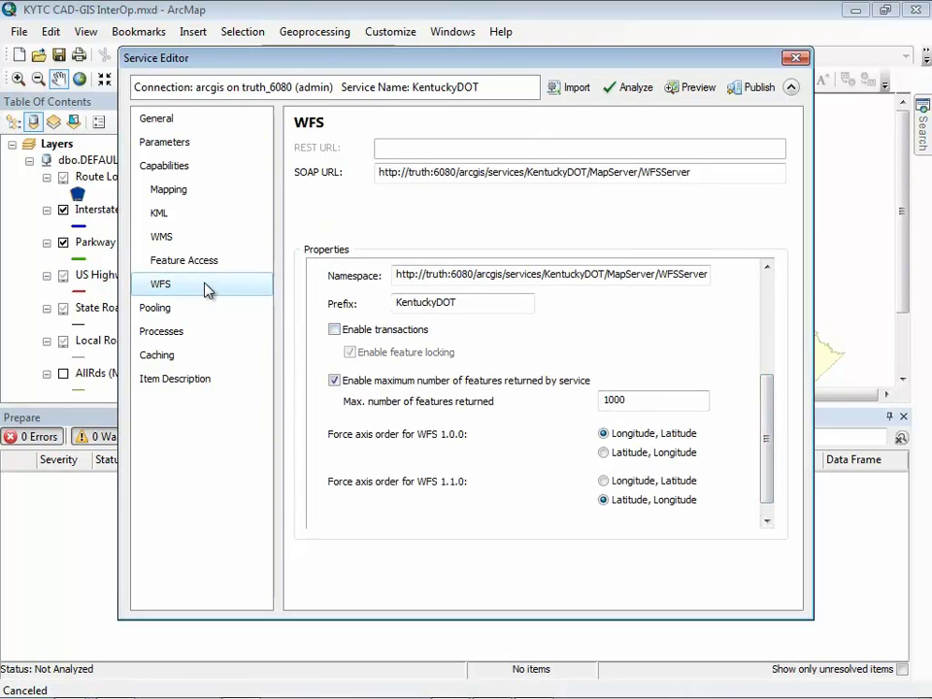
pyautogui.click(752, 87)
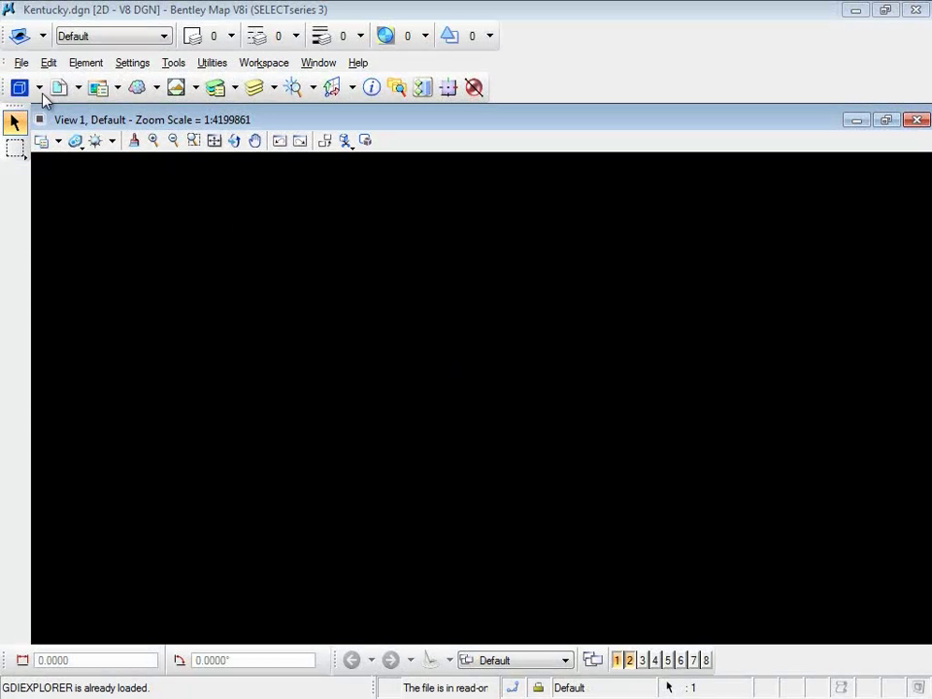
# Step: In Raster Manager, turn on view 1 display for KentuckyRaster.xwms and close the manager
pyautogui.click(21, 62)
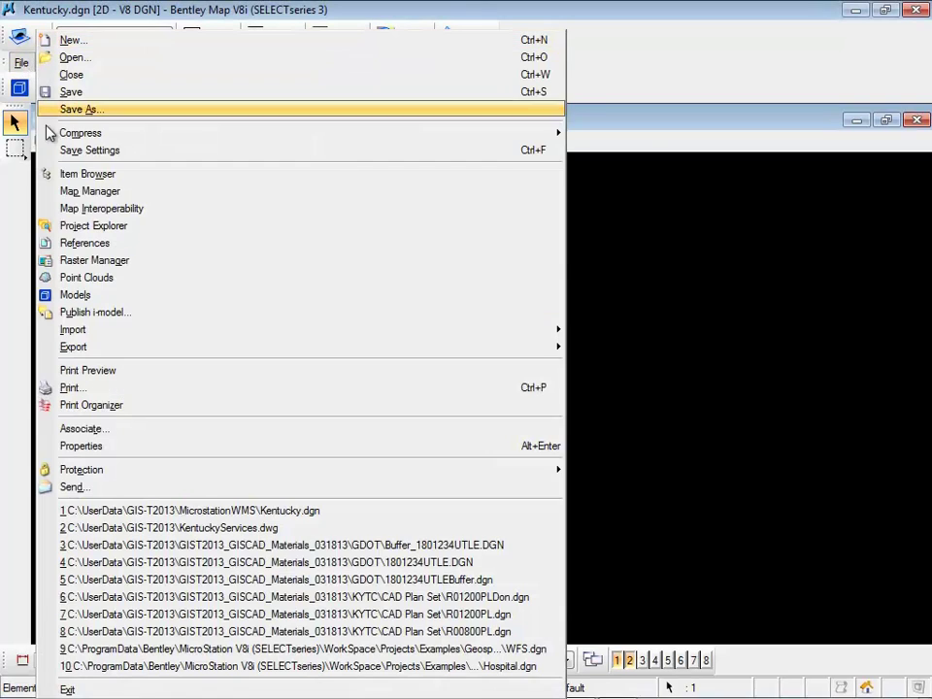
pyautogui.click(89, 262)
pyautogui.click(250, 268)
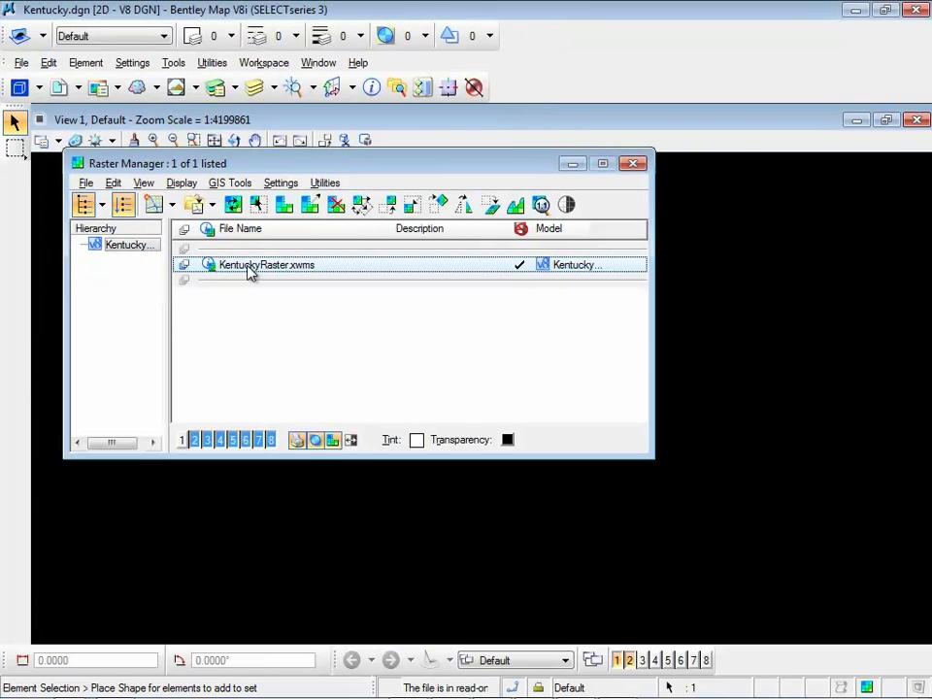
pyautogui.click(183, 442)
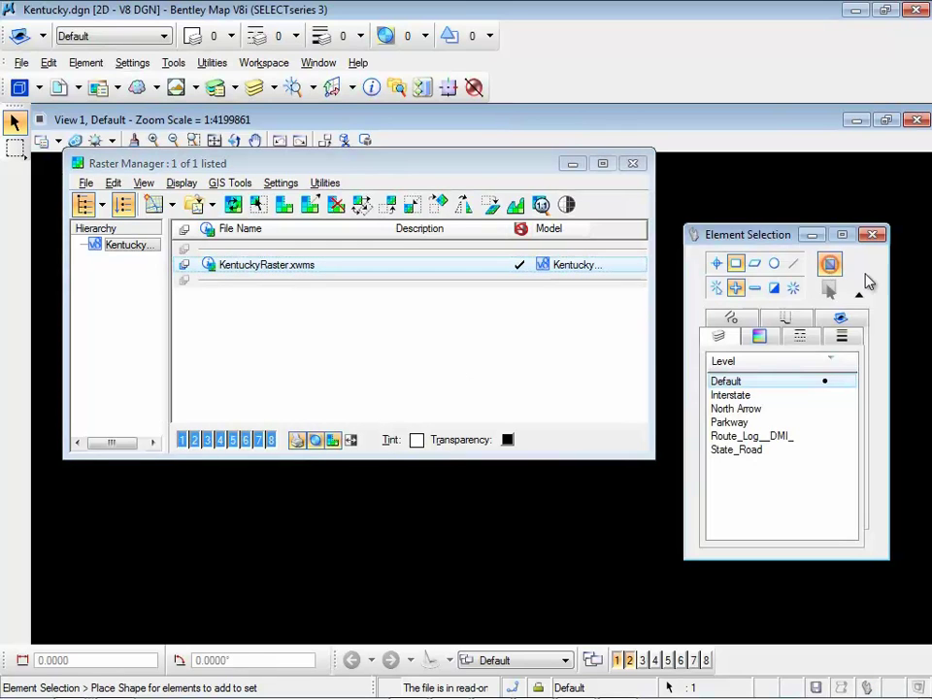
pyautogui.click(873, 236)
pyautogui.click(635, 163)
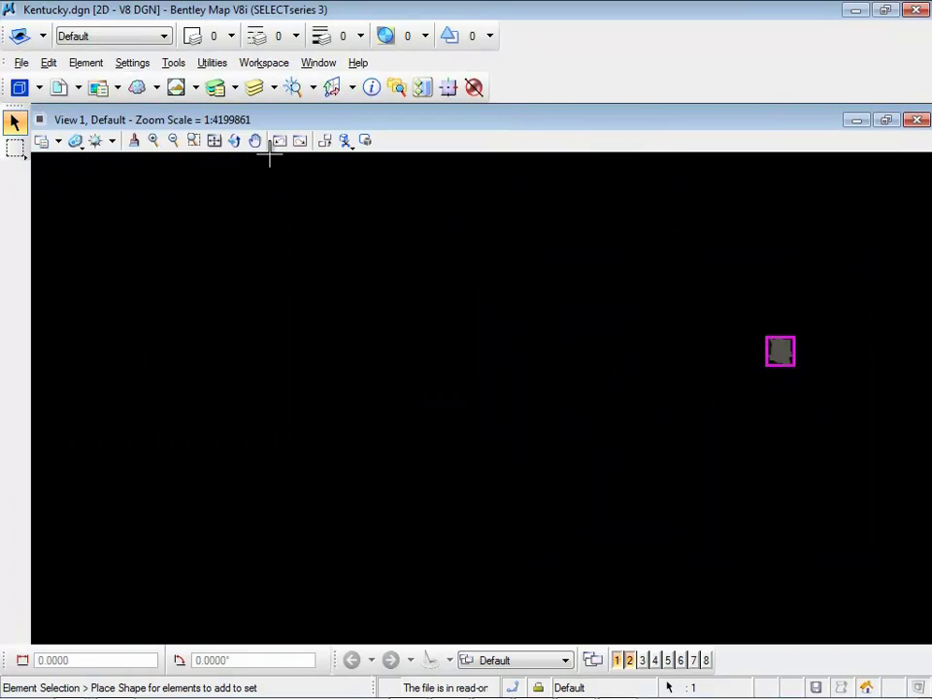
pyautogui.click(214, 141)
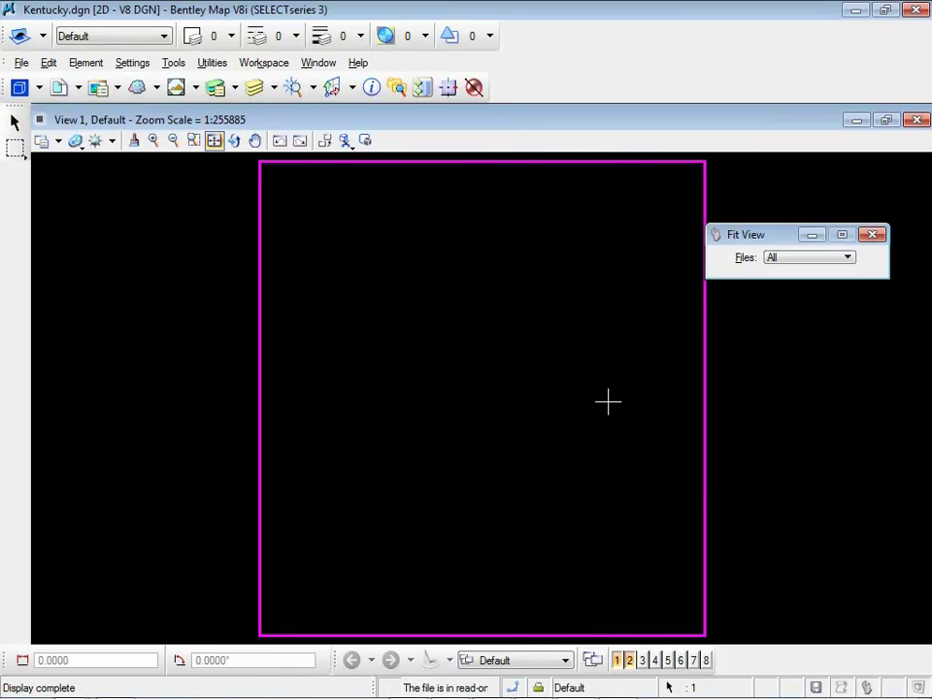
pyautogui.scroll(5, 505, 412)
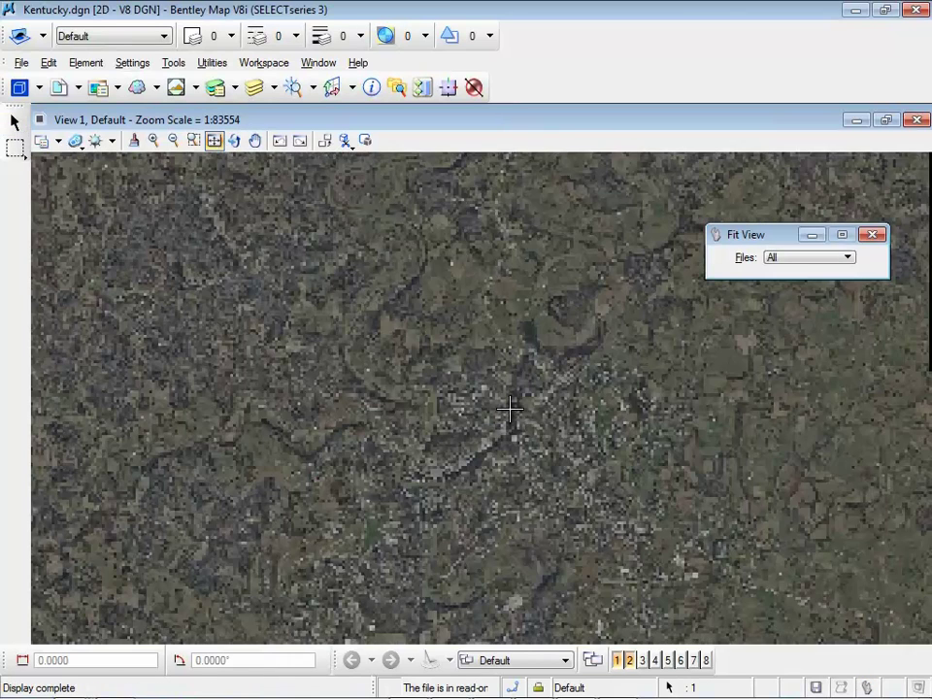
pyautogui.scroll(5, 570, 319)
pyautogui.scroll(5, 499, 406)
pyautogui.rightClick(494, 412)
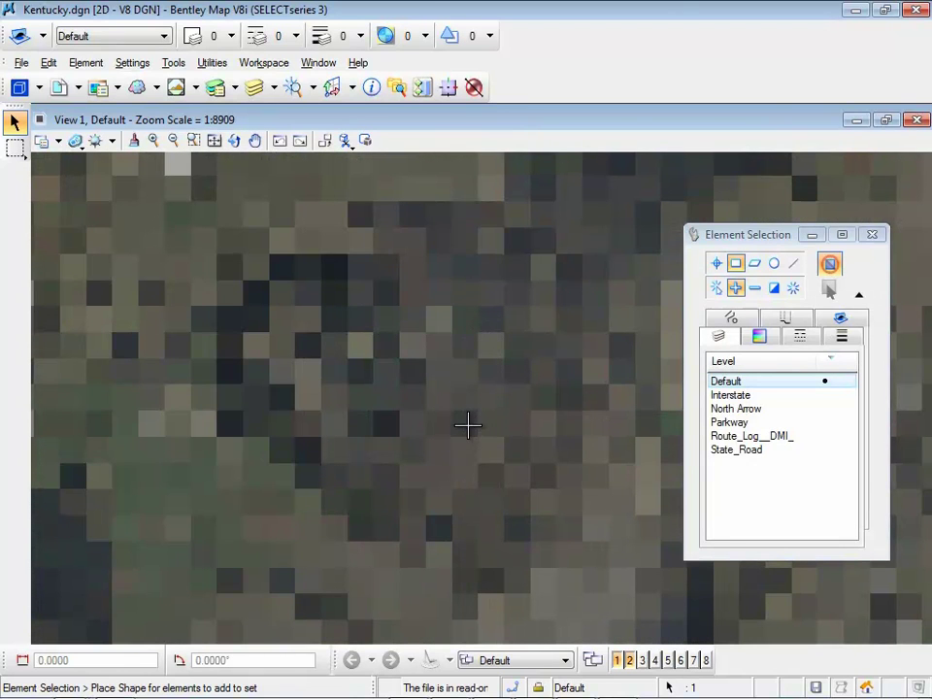
pyautogui.scroll(-2, 468, 427)
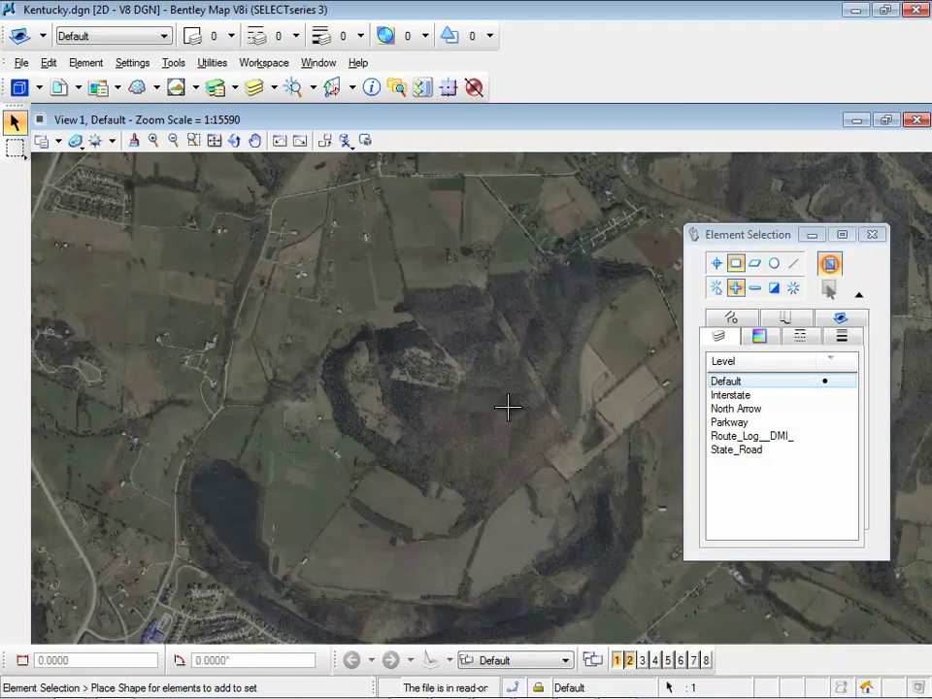
pyautogui.scroll(-2, 506, 407)
pyautogui.moveTo(466, 423); pyautogui.dragTo(523, 366)
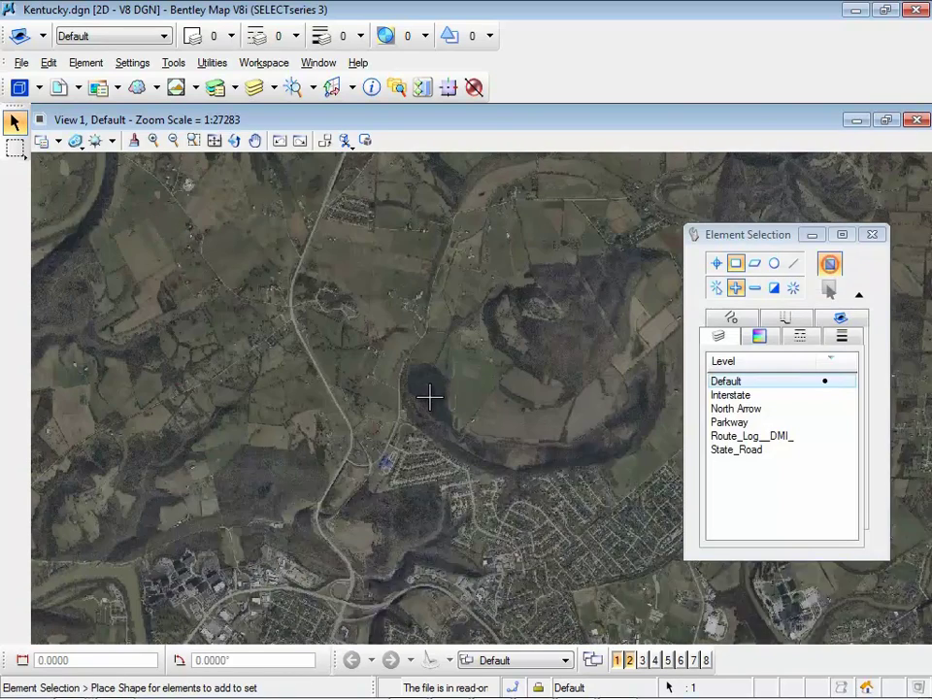
pyautogui.scroll(-2, 429, 396)
pyautogui.moveTo(443, 416); pyautogui.dragTo(463, 388)
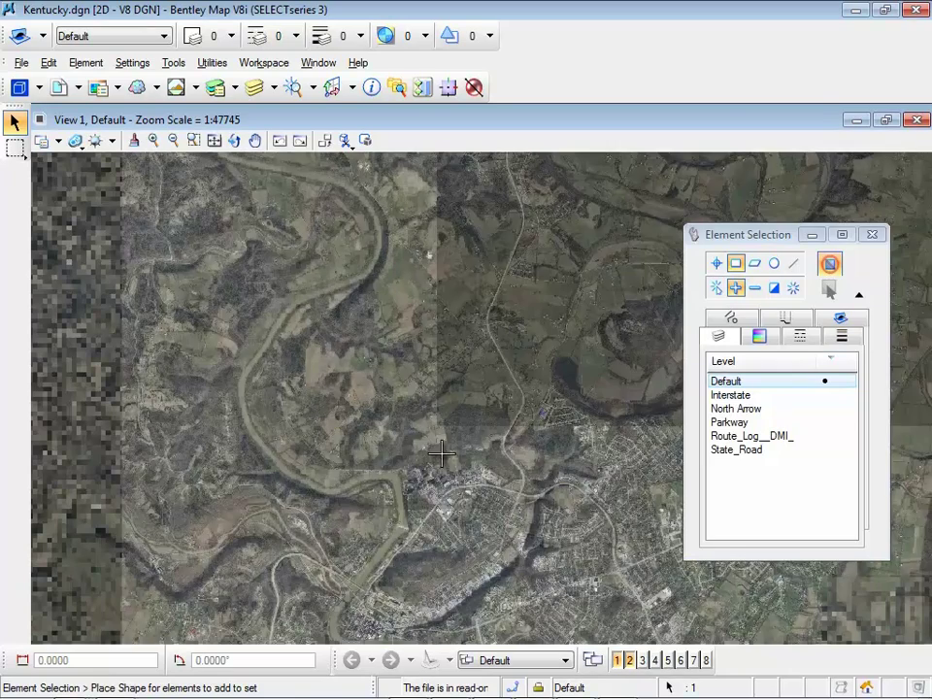
pyautogui.moveTo(366, 386); pyautogui.dragTo(410, 407)
pyautogui.scroll(-2, 446, 442)
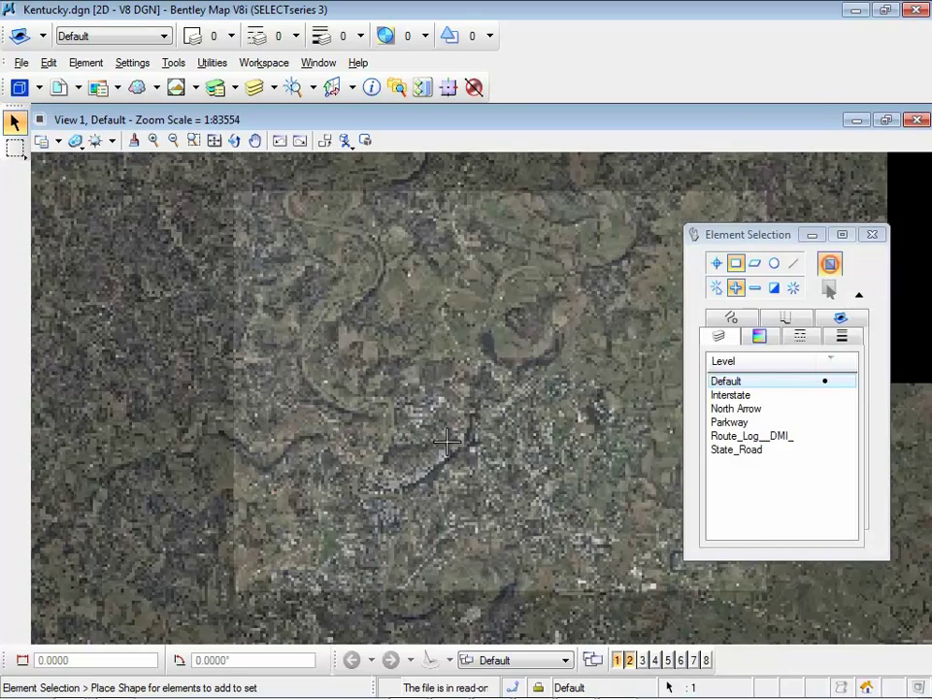
pyautogui.moveTo(496, 462); pyautogui.dragTo(535, 394)
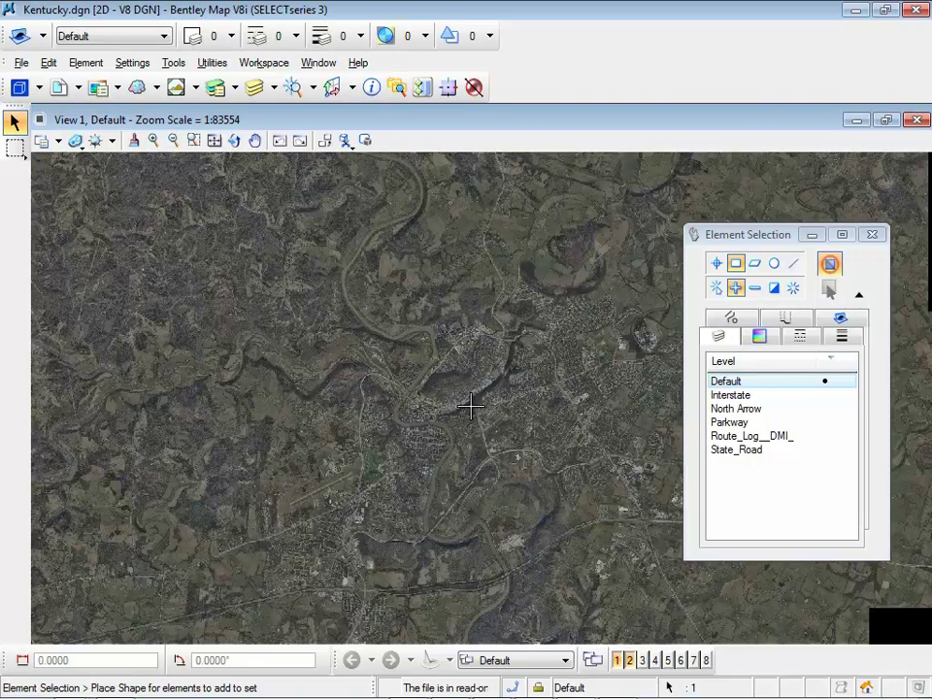
# Step: Create a New WFS Connection in Map Interoperability and check its KentuckyDOT WFSServer URL and namespace
pyautogui.click(21, 63)
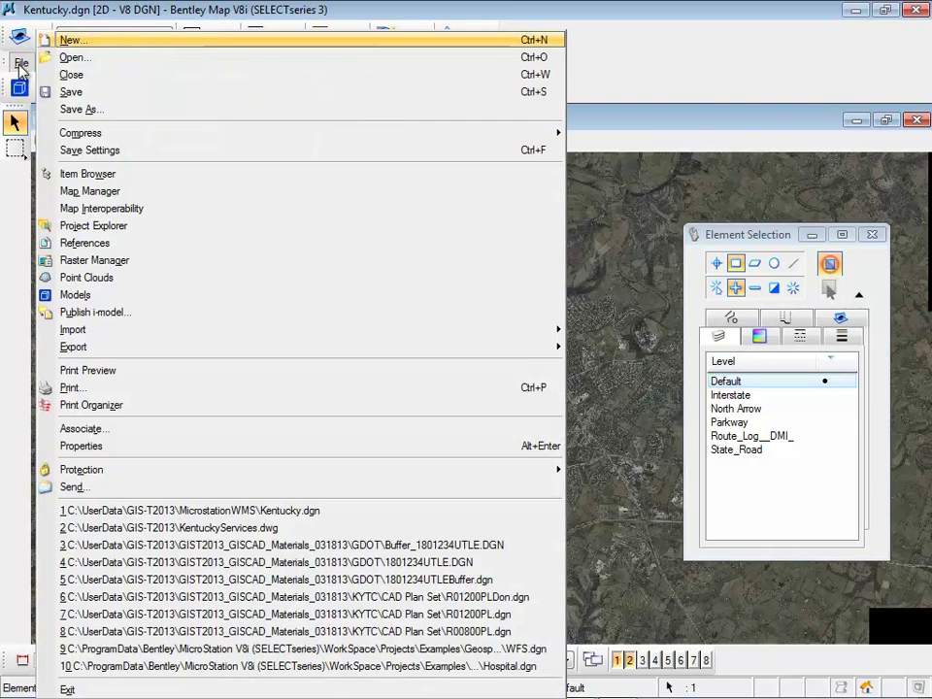
pyautogui.click(81, 210)
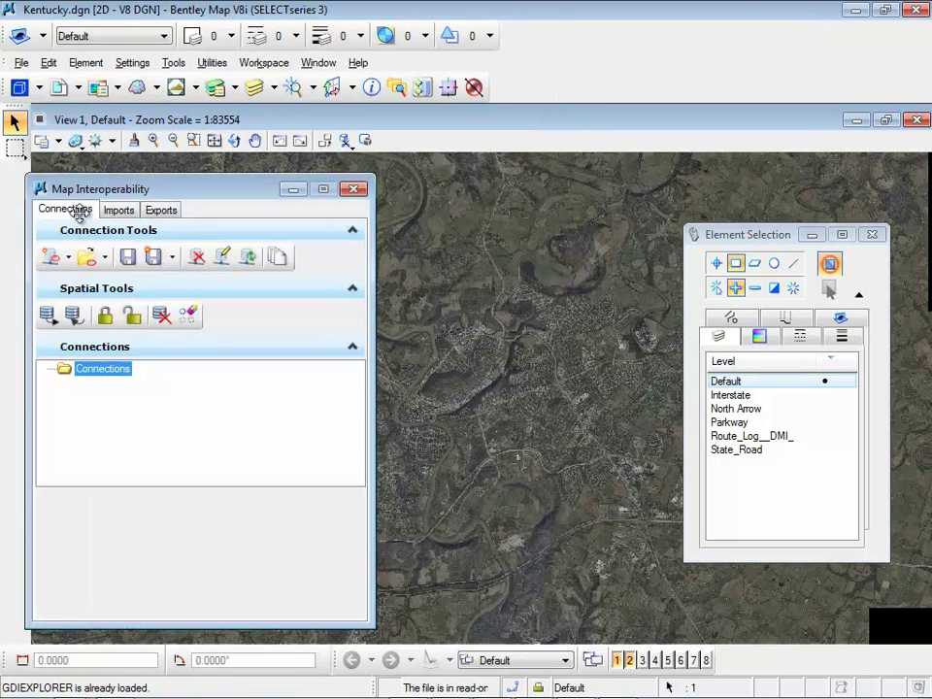
pyautogui.rightClick(93, 369)
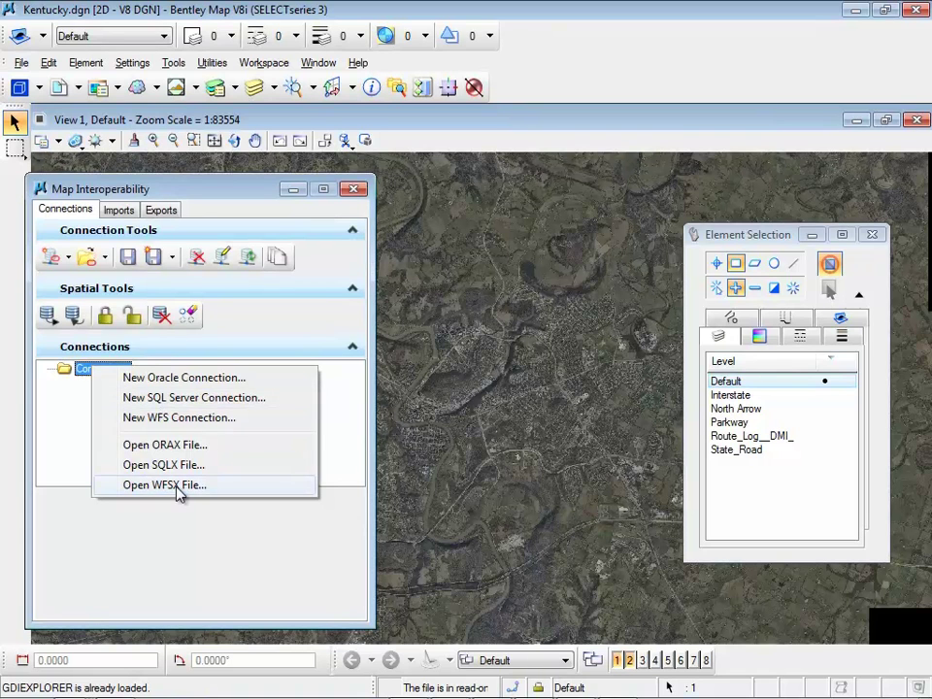
pyautogui.click(195, 421)
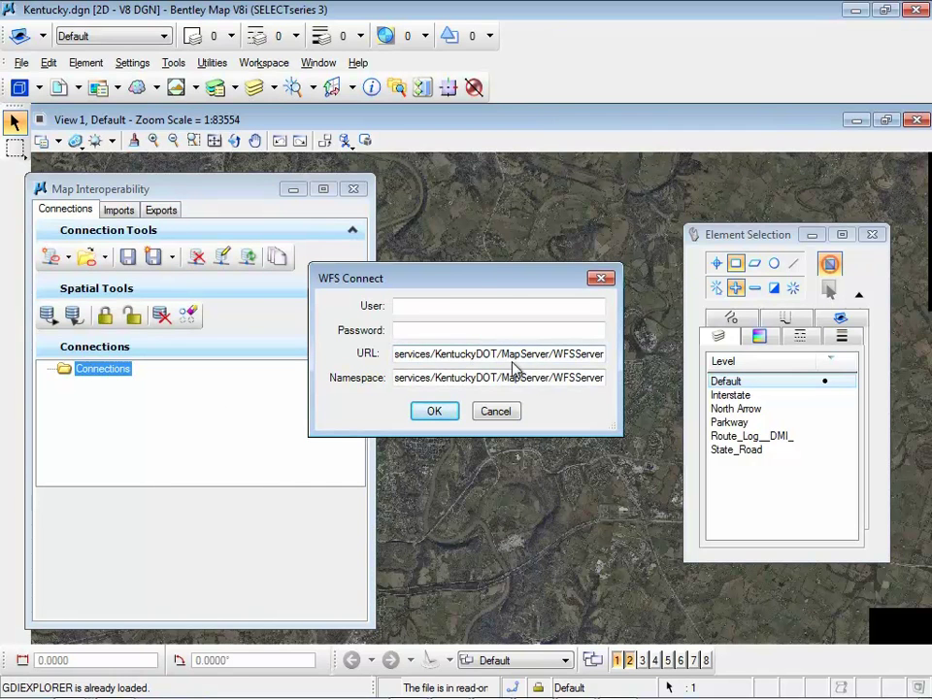
pyautogui.moveTo(513, 361); pyautogui.dragTo(350, 364)
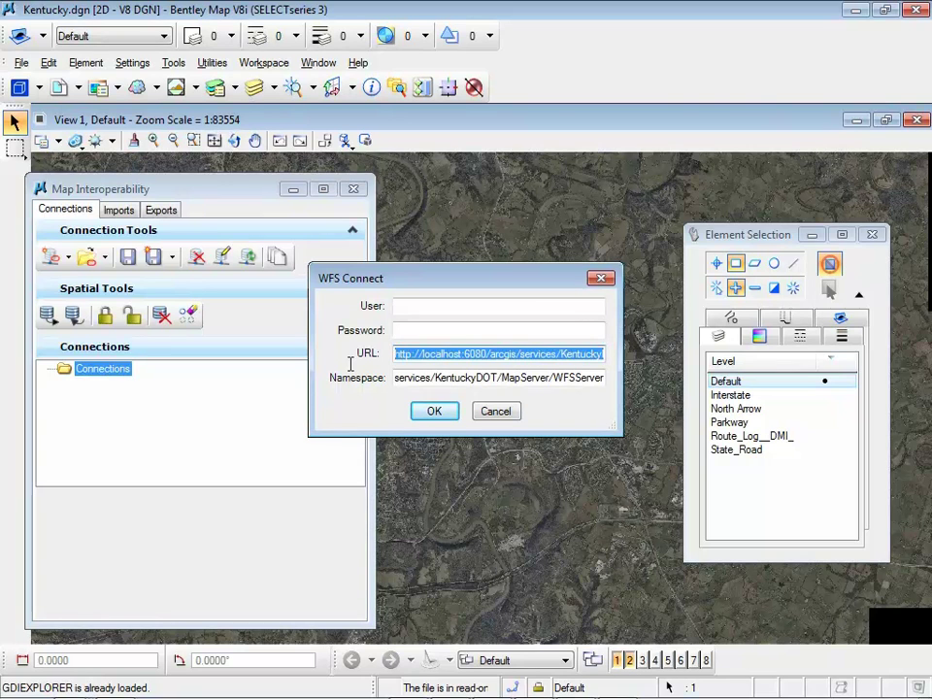
pyautogui.click(435, 377)
pyautogui.moveTo(406, 379); pyautogui.dragTo(624, 385)
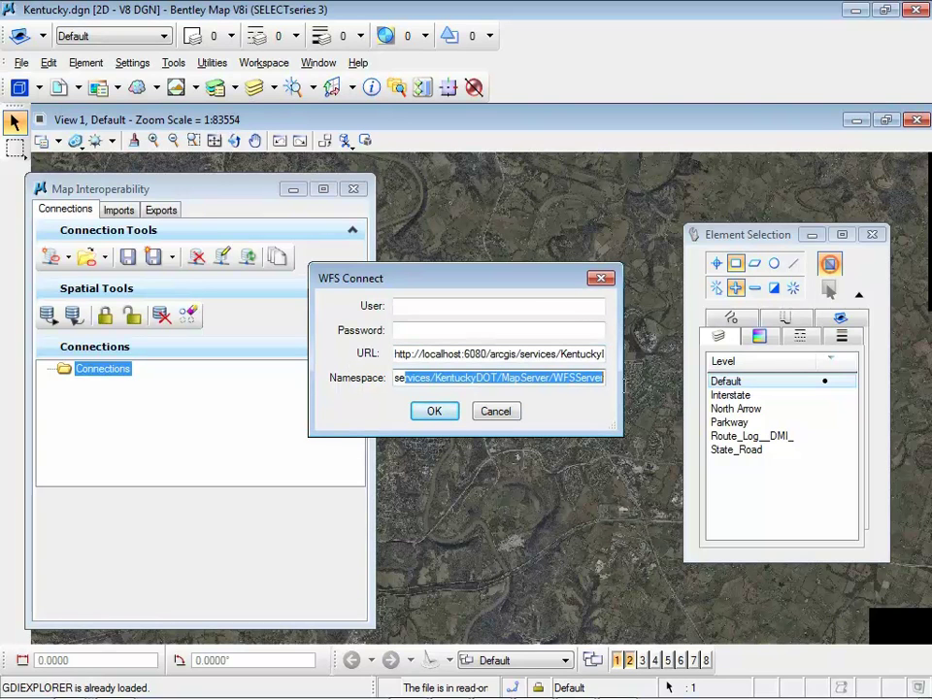
pyautogui.moveTo(467, 691)
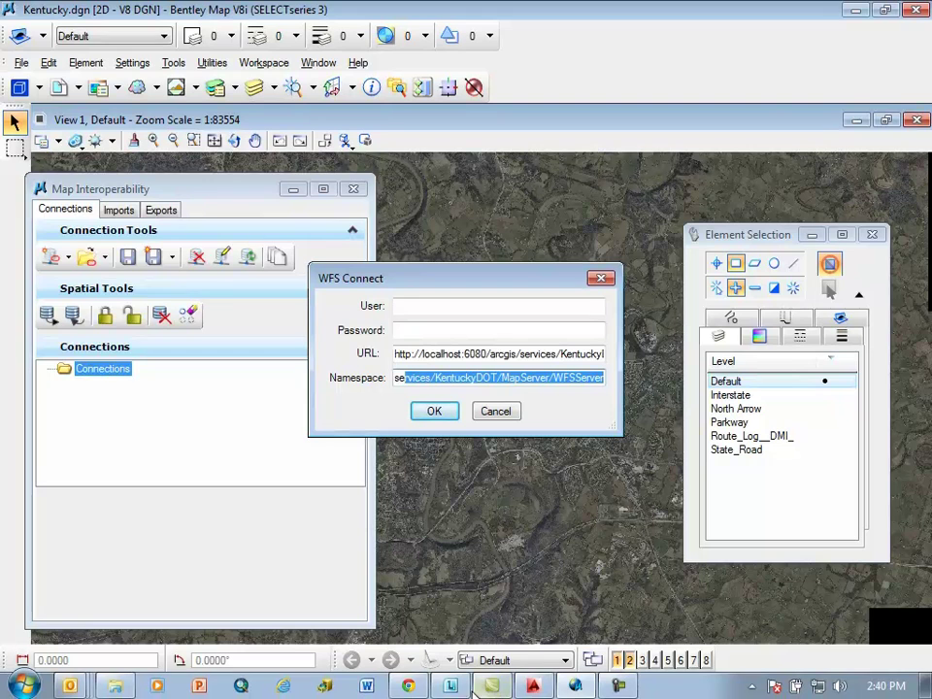
pyautogui.click(425, 686)
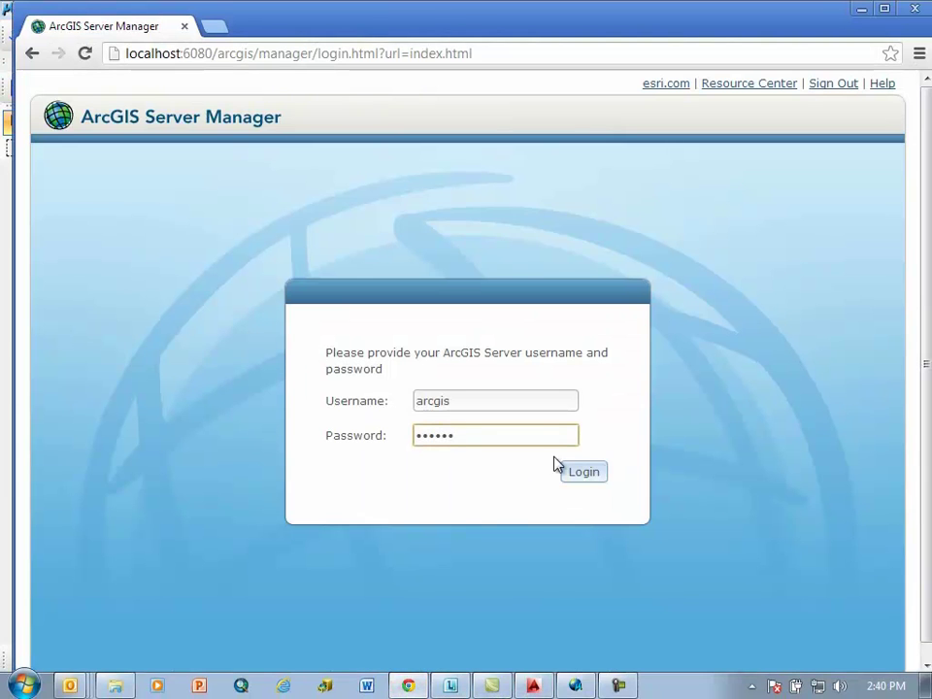
pyautogui.click(581, 473)
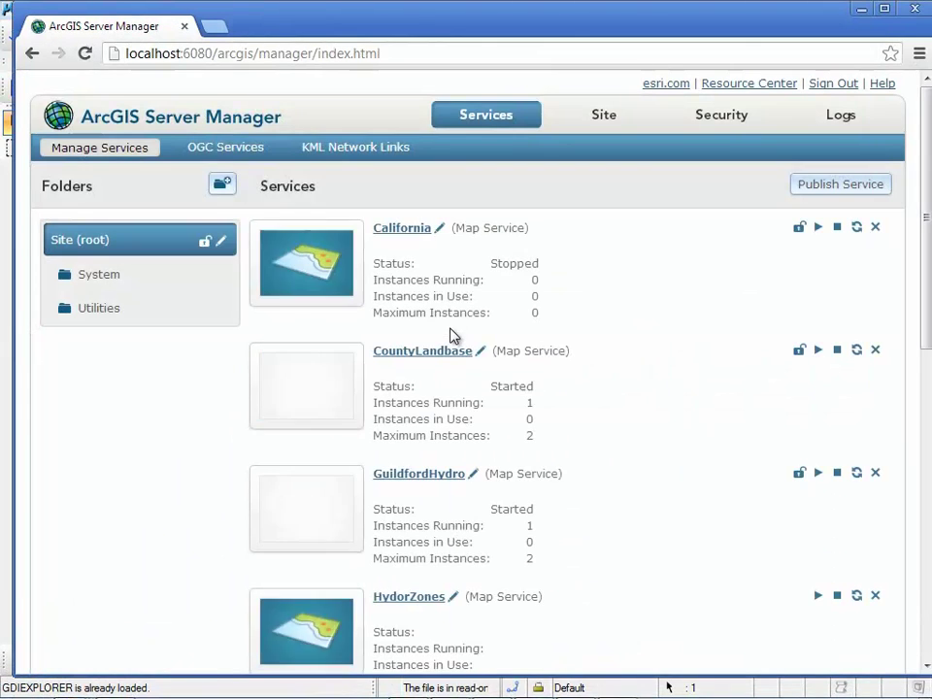
pyautogui.scroll(-5, 450, 335)
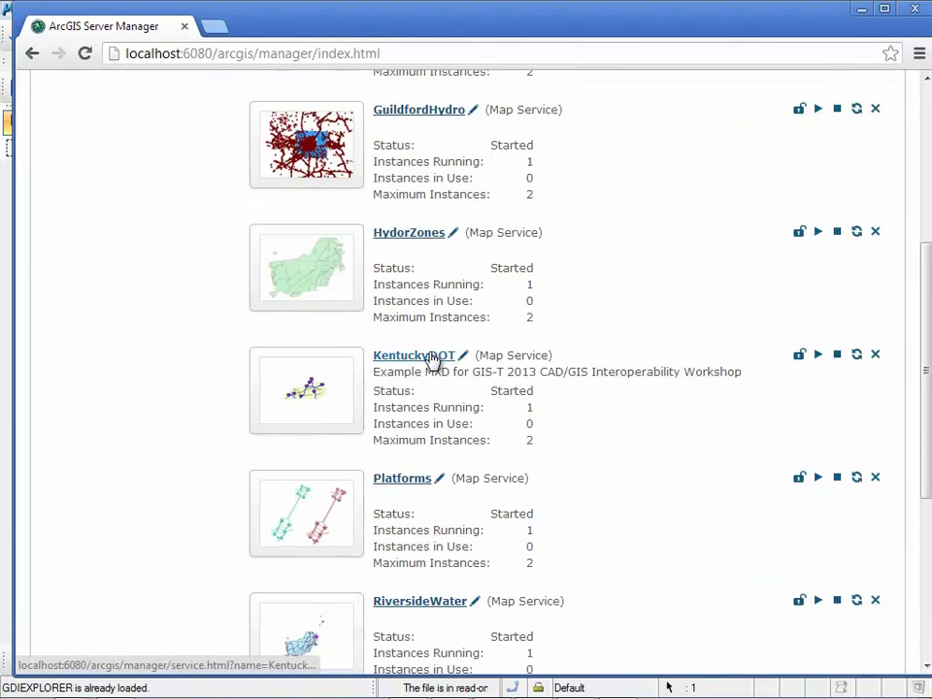
pyautogui.click(434, 356)
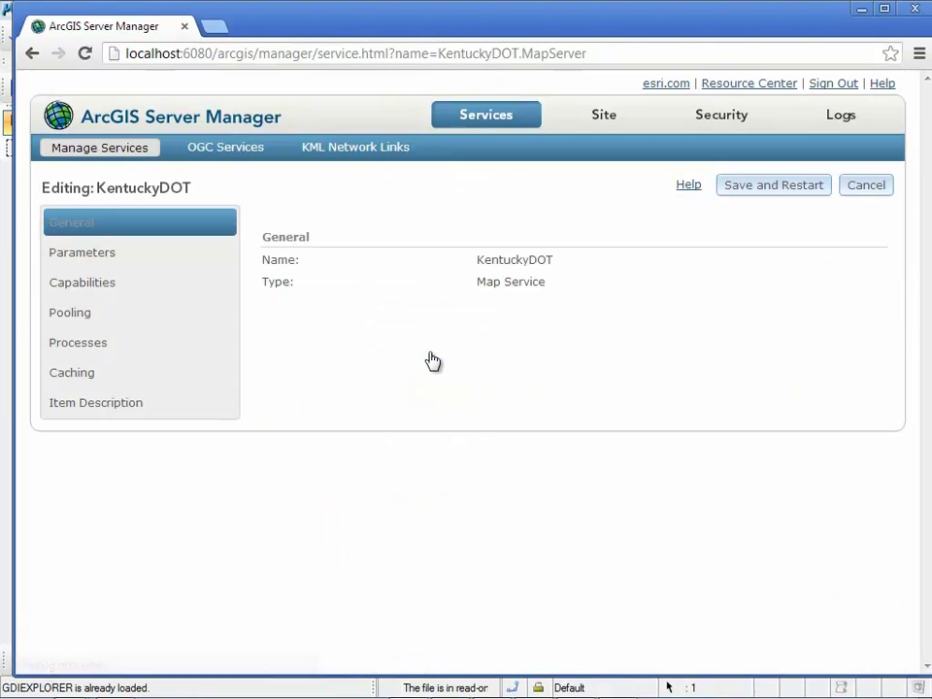
pyautogui.click(109, 290)
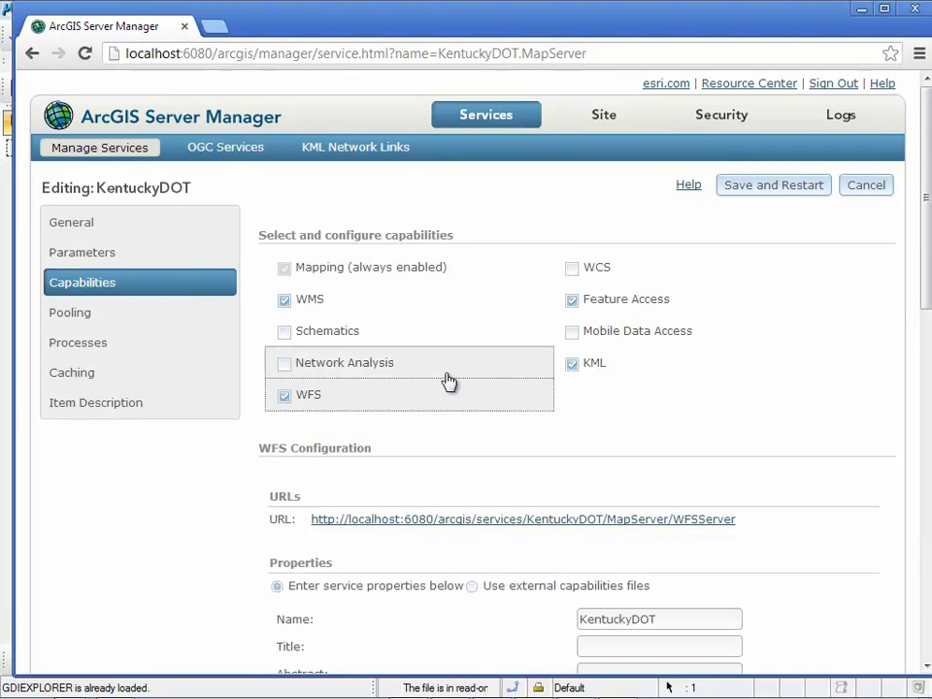
pyautogui.scroll(-3, 744, 322)
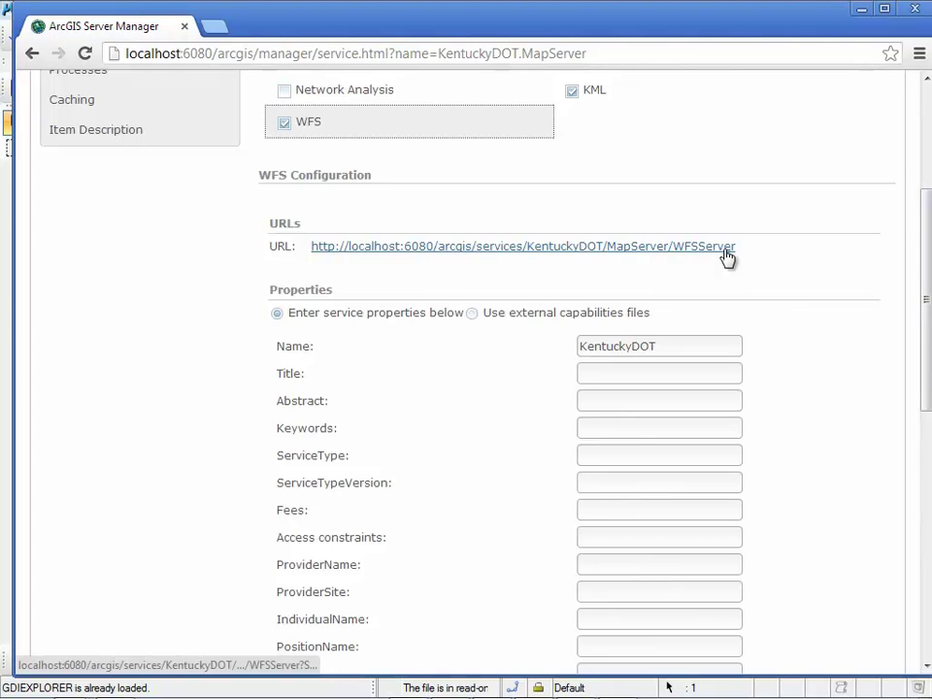
pyautogui.scroll(-6, 776, 292)
pyautogui.click(583, 466)
pyautogui.press('End')
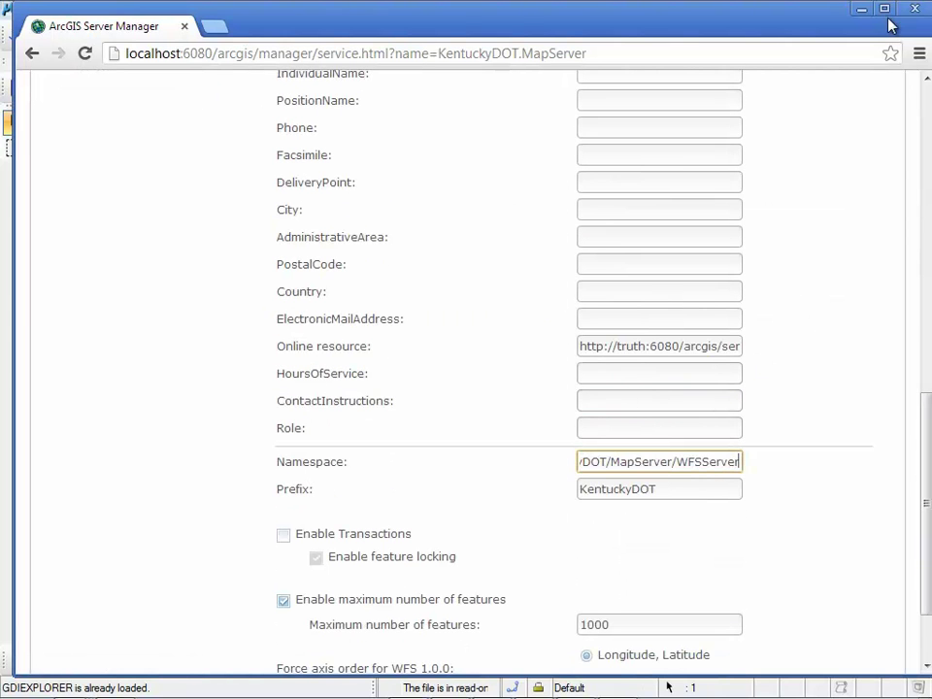
pyautogui.click(576, 686)
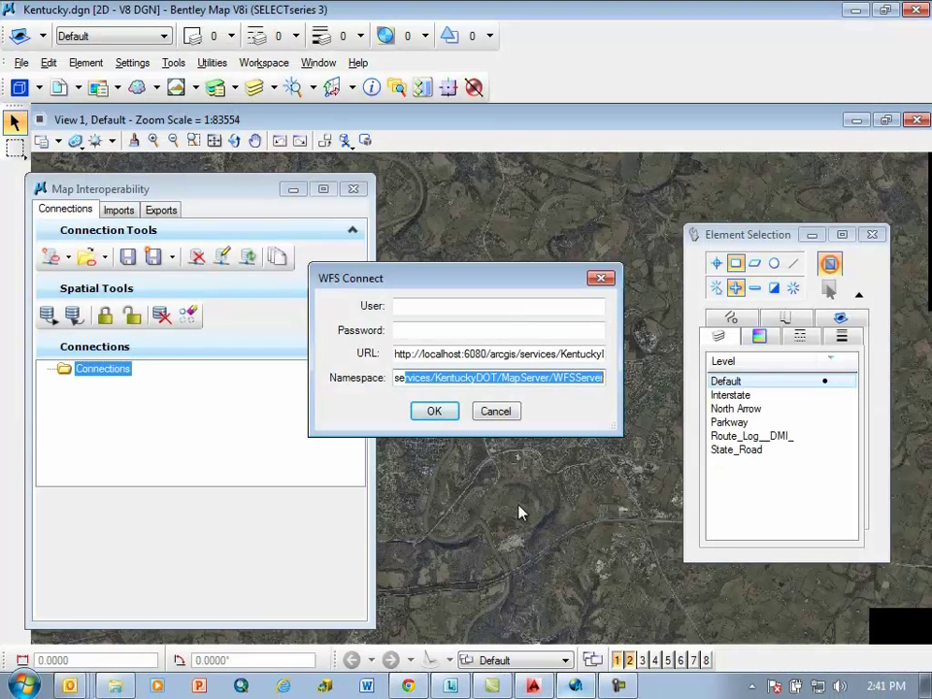
# Step: Connect to the KentuckyDOT WFS service and query the Interstate features with spatial extent All
pyautogui.click(435, 411)
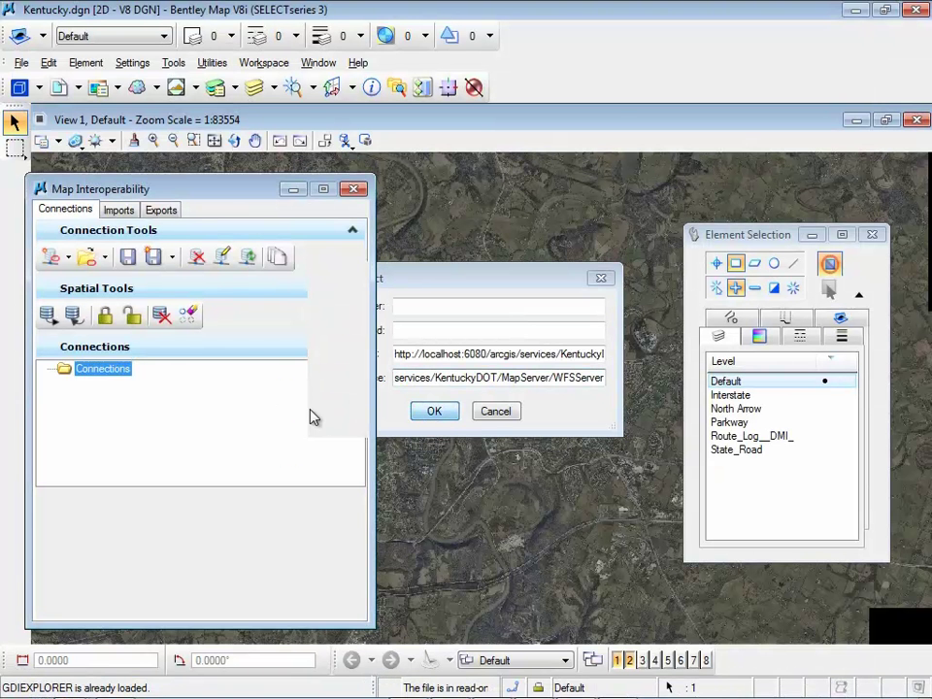
pyautogui.click(427, 547)
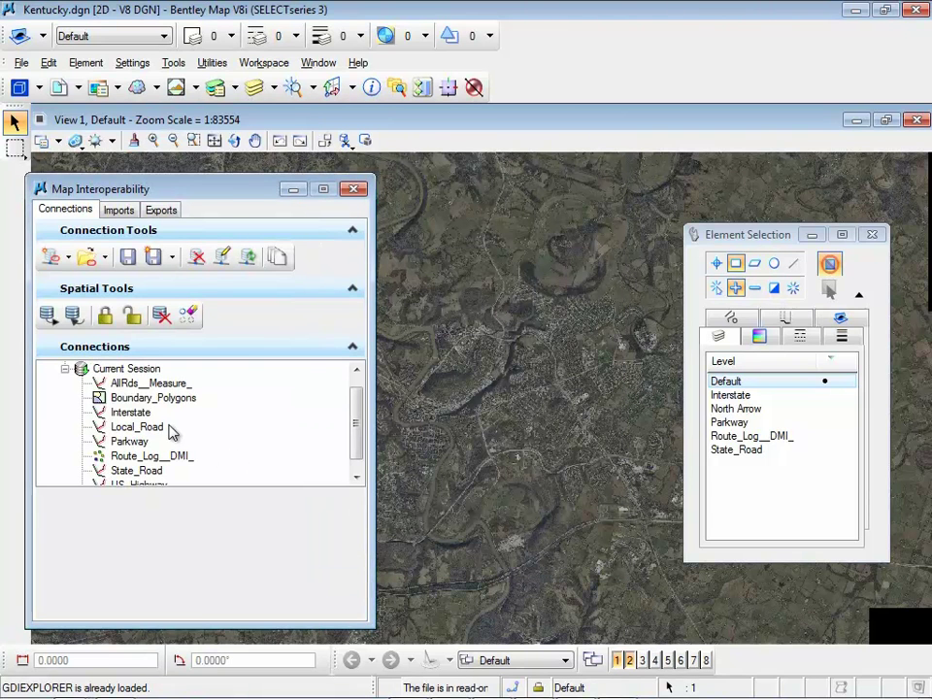
pyautogui.click(131, 413)
pyautogui.rightClick(131, 413)
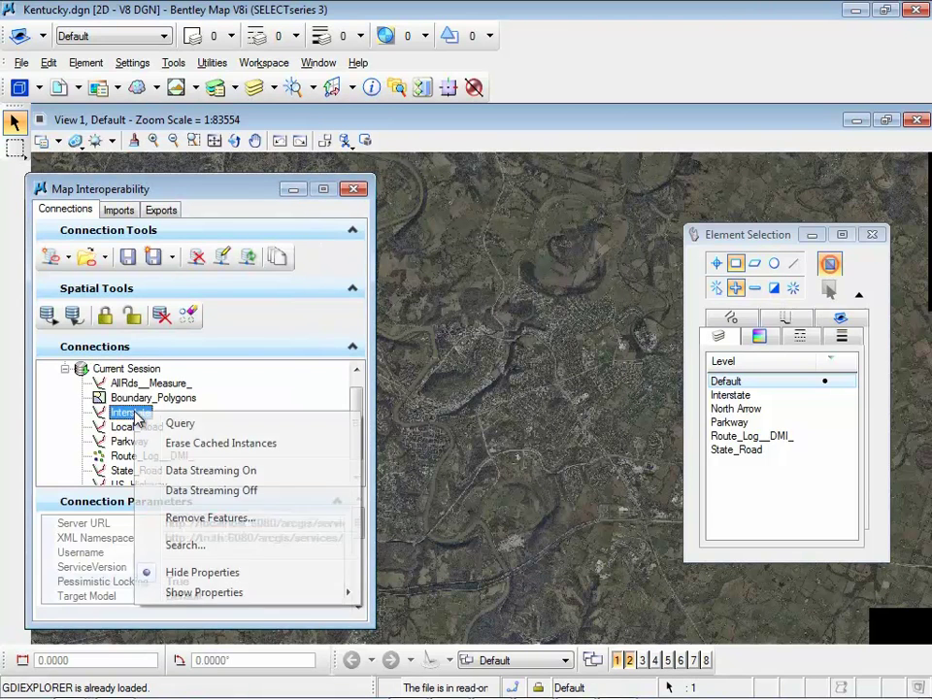
pyautogui.click(173, 420)
pyautogui.click(699, 259)
pyautogui.click(699, 272)
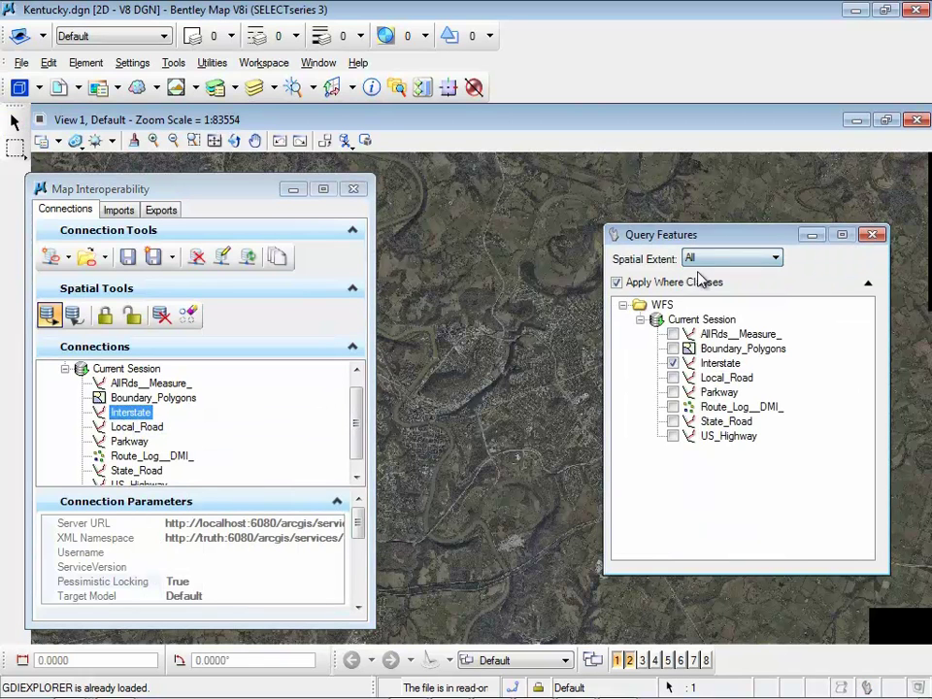
pyautogui.click(515, 382)
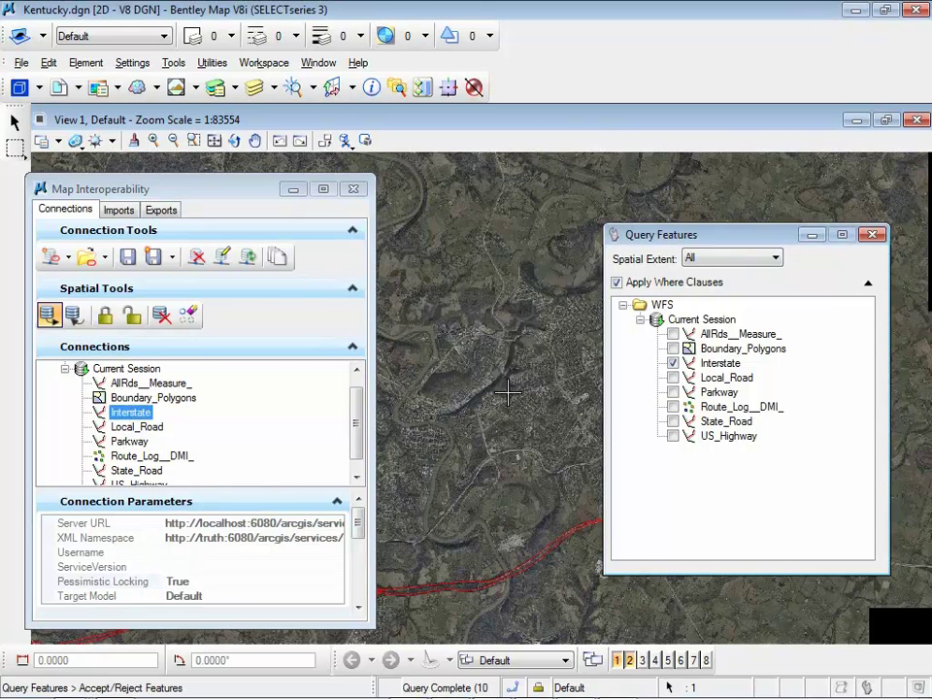
# Step: Zoom and pan to centre the red Interstate interchange, then close the Map Interoperability panel
pyautogui.scroll(-5, 515, 382)
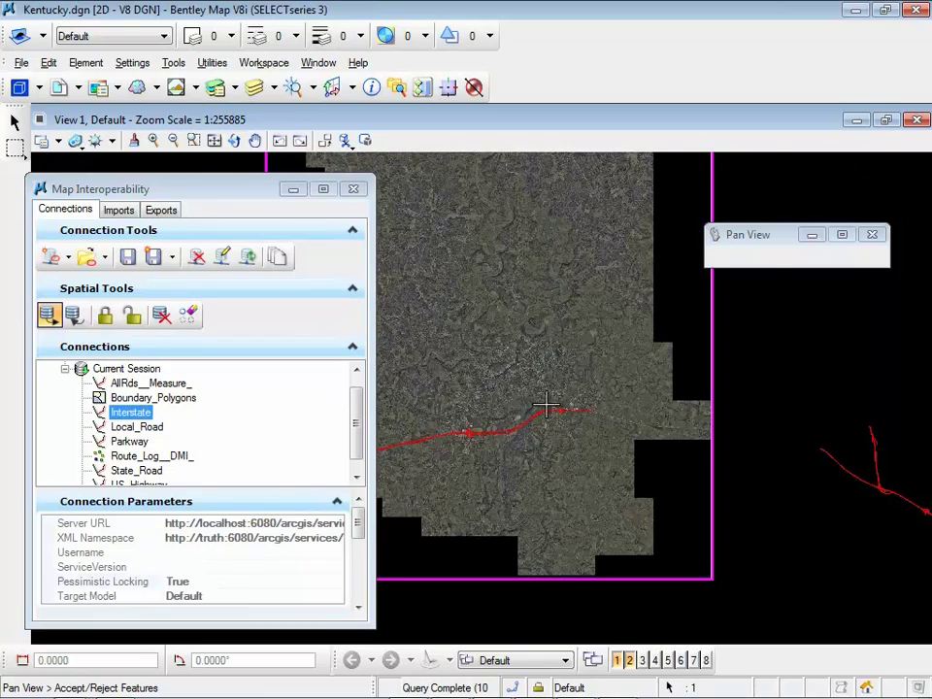
pyautogui.scroll(5, 544, 401)
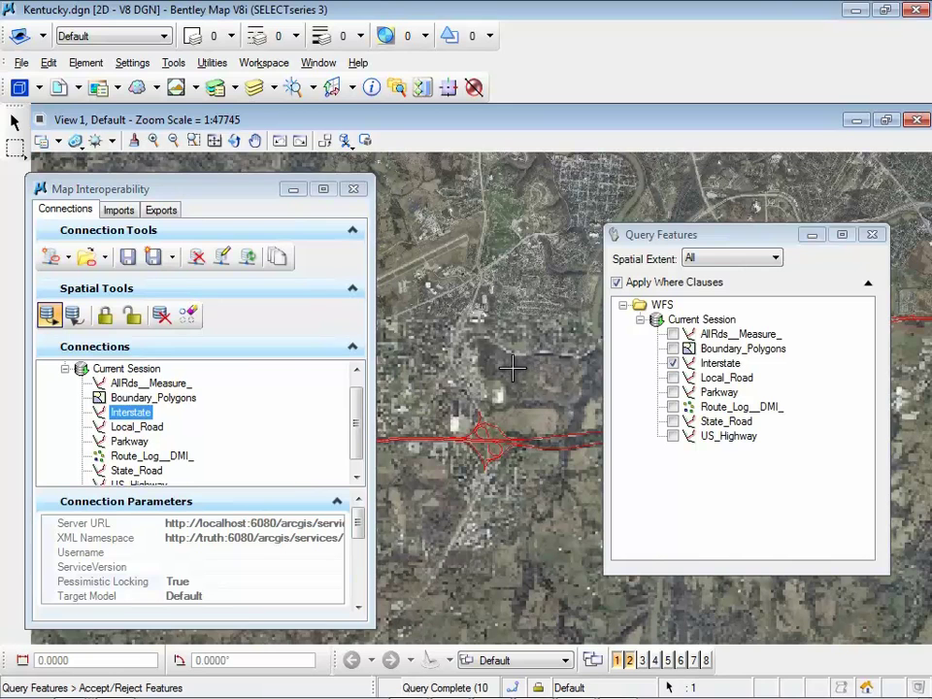
pyautogui.moveTo(767, 240); pyautogui.dragTo(784, 202)
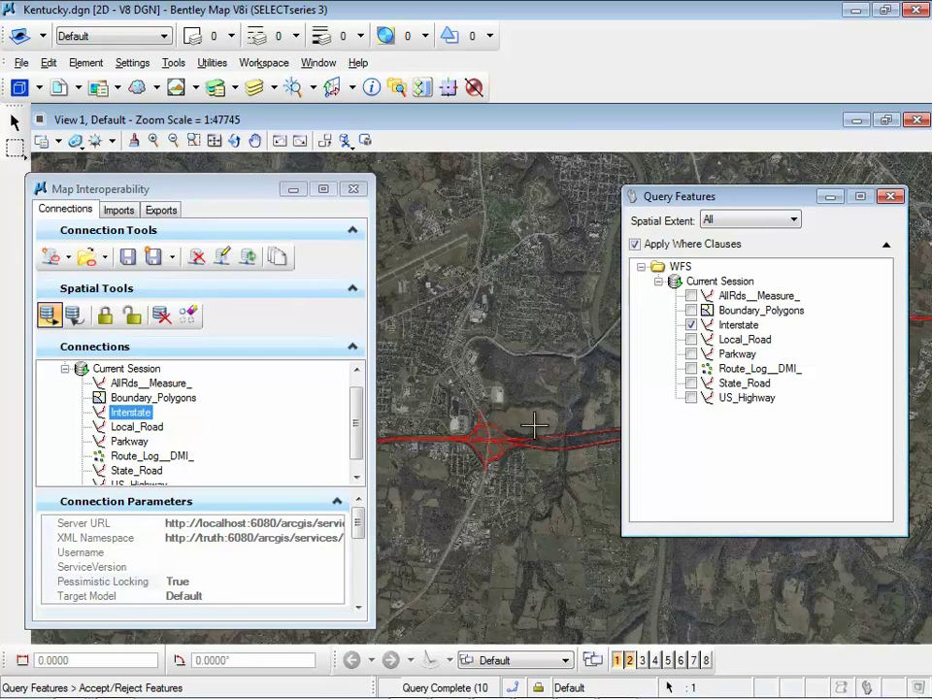
pyautogui.scroll(5, 496, 420)
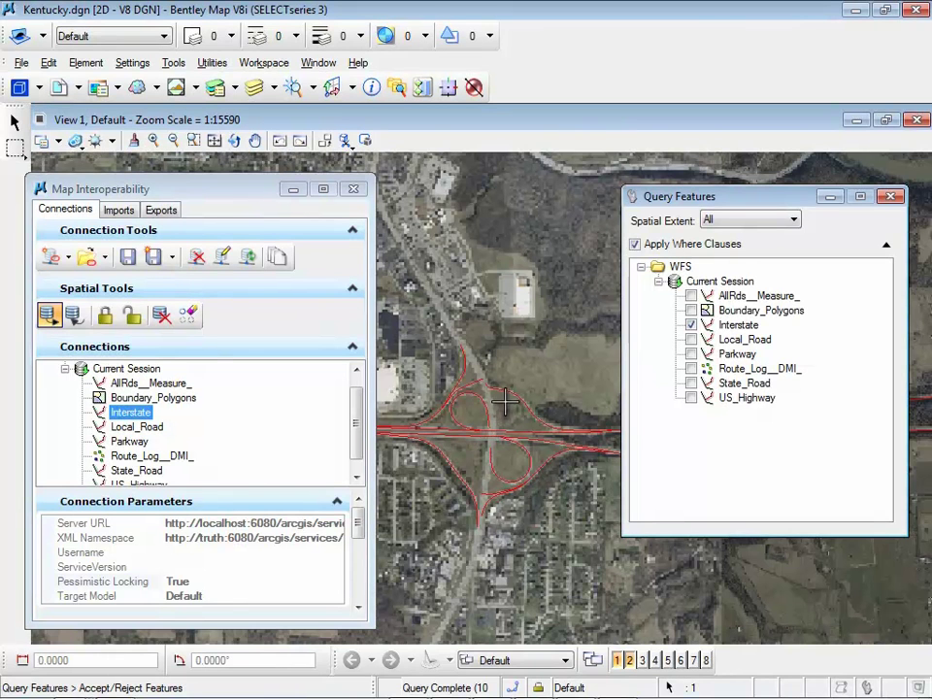
pyautogui.middleClick(462, 347)
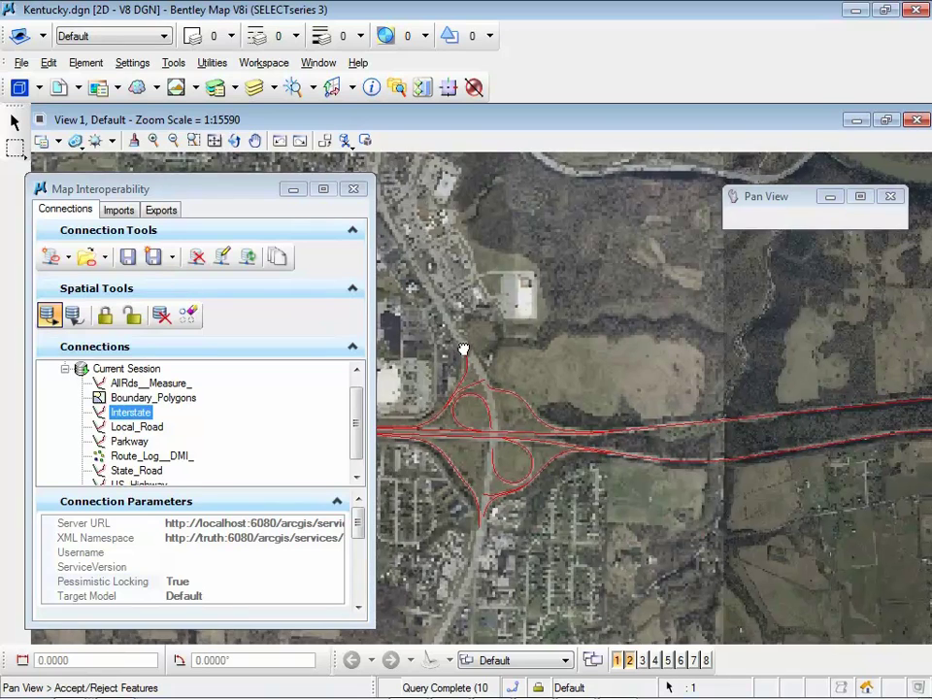
pyautogui.moveTo(462, 346); pyautogui.dragTo(470, 358)
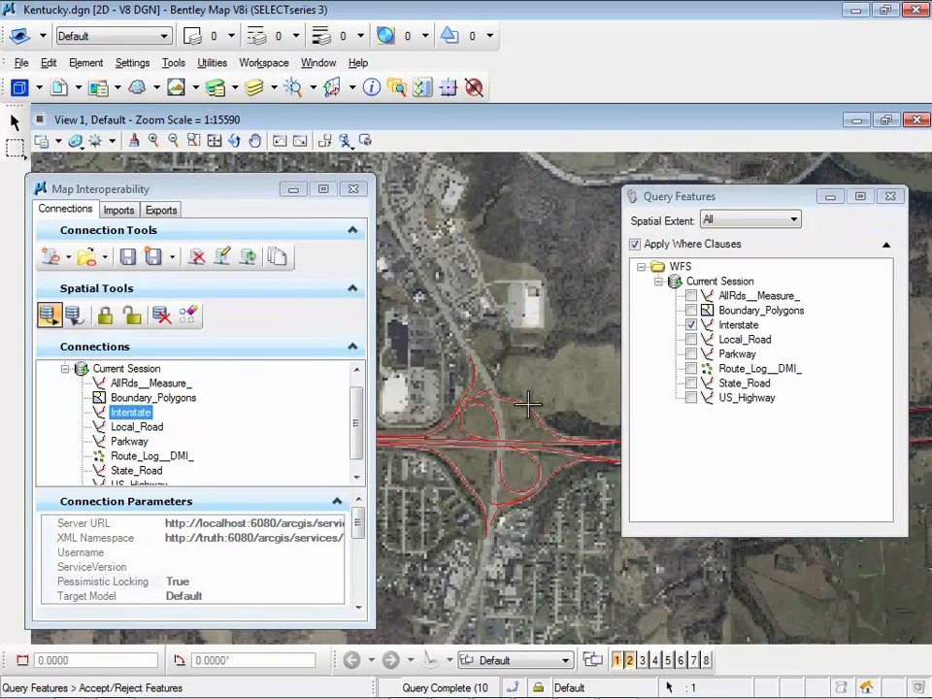
pyautogui.click(352, 188)
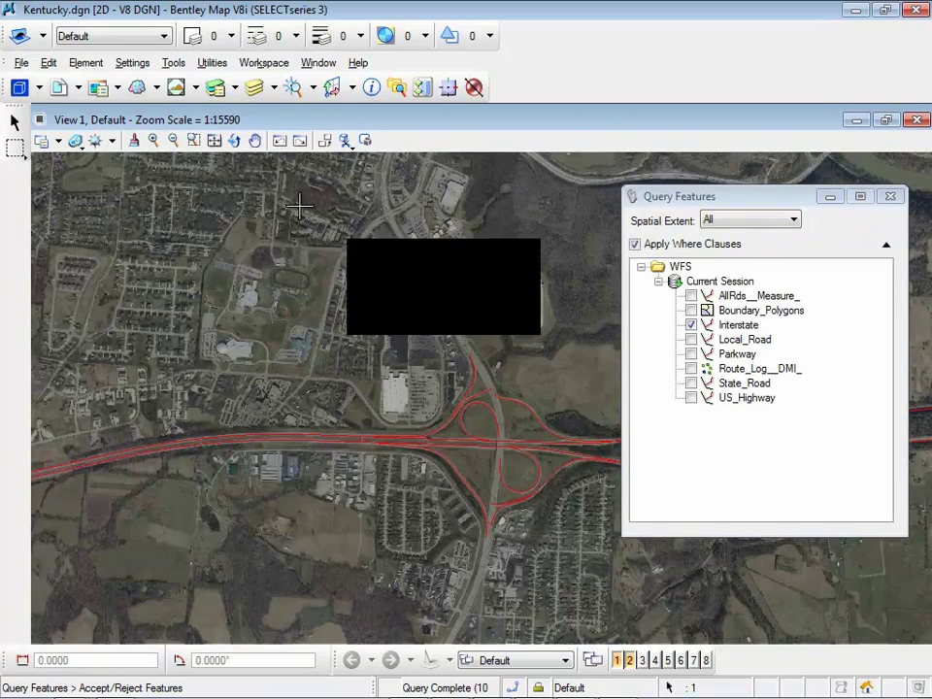
pyautogui.click(174, 63)
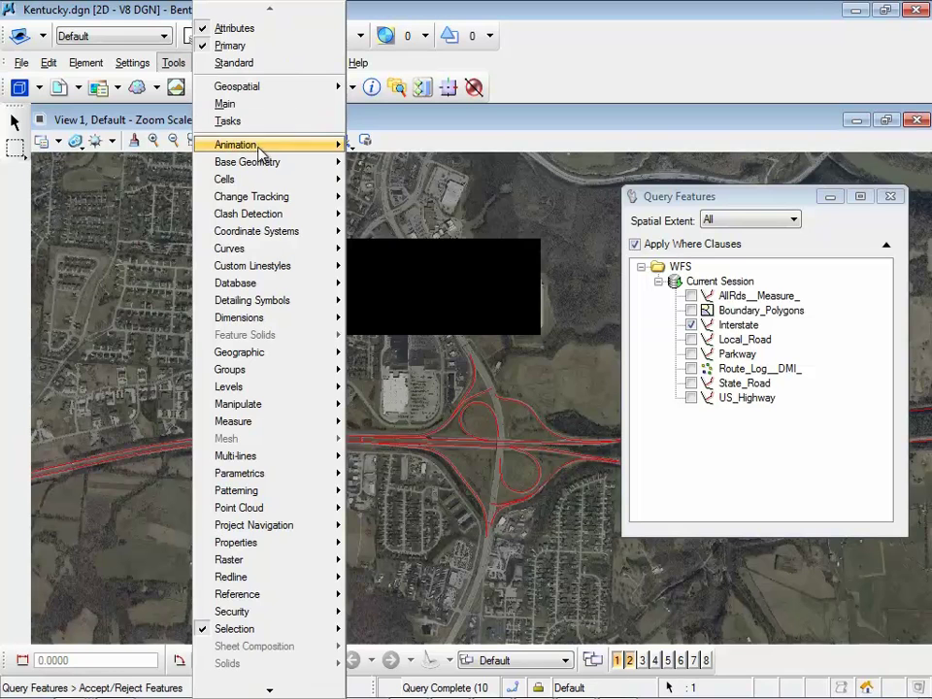
# Step: Draw a Place Line from the interchange's northern ramp eastward across the adjacent field
pyautogui.moveTo(267, 164)
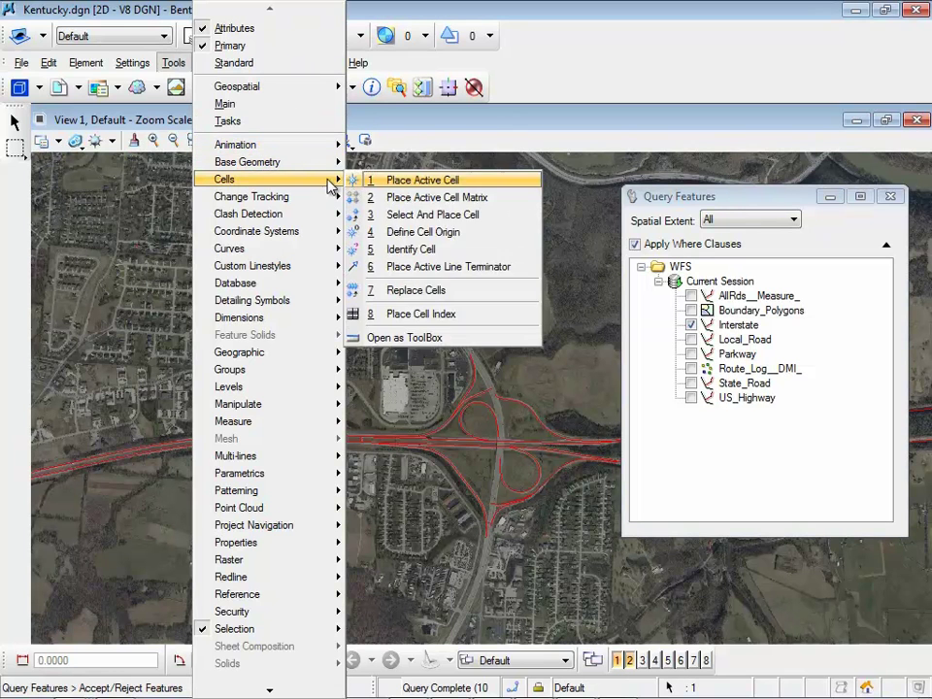
pyautogui.moveTo(479, 187)
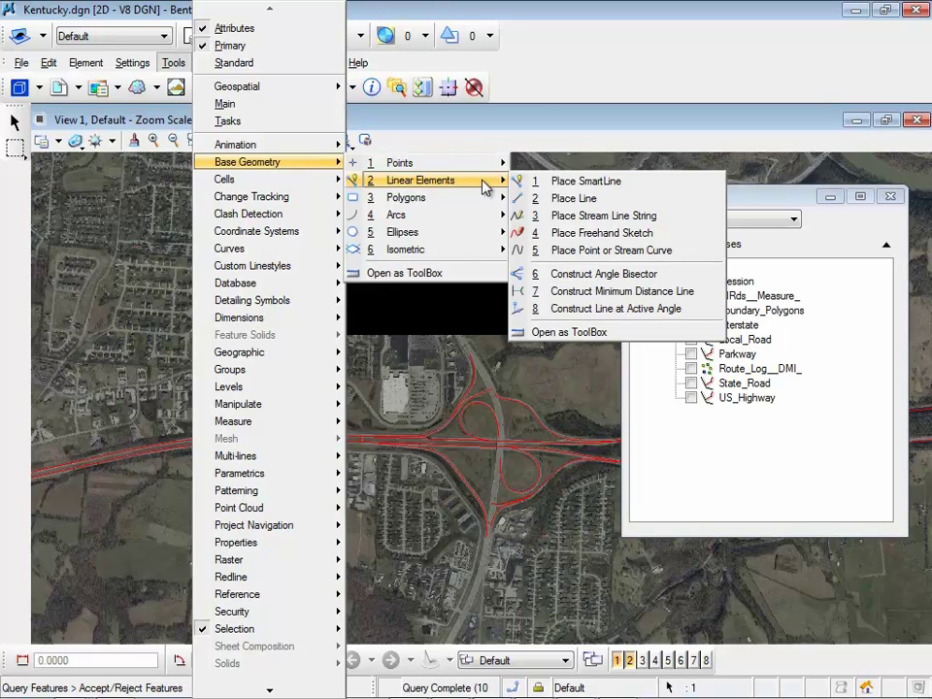
pyautogui.click(564, 197)
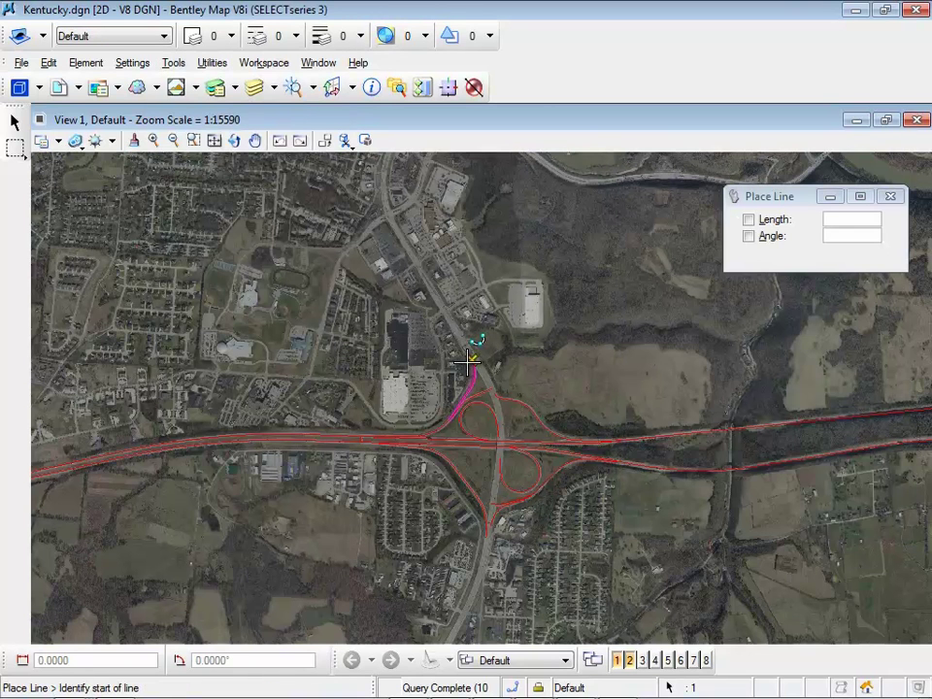
pyautogui.click(471, 361)
pyautogui.click(631, 328)
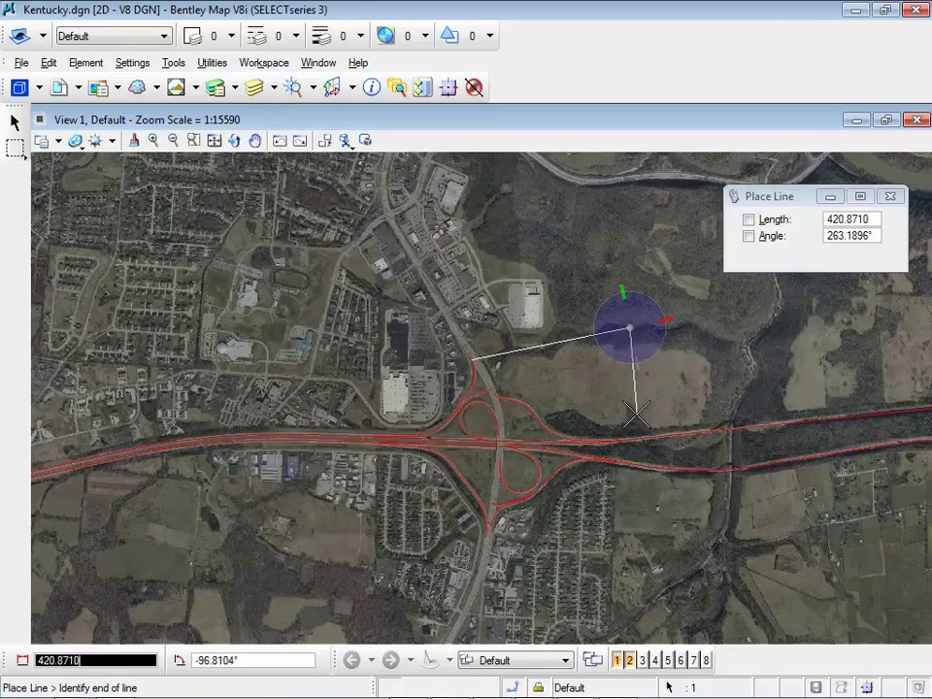
pyautogui.rightClick(652, 393)
pyautogui.scroll(1, 609, 560)
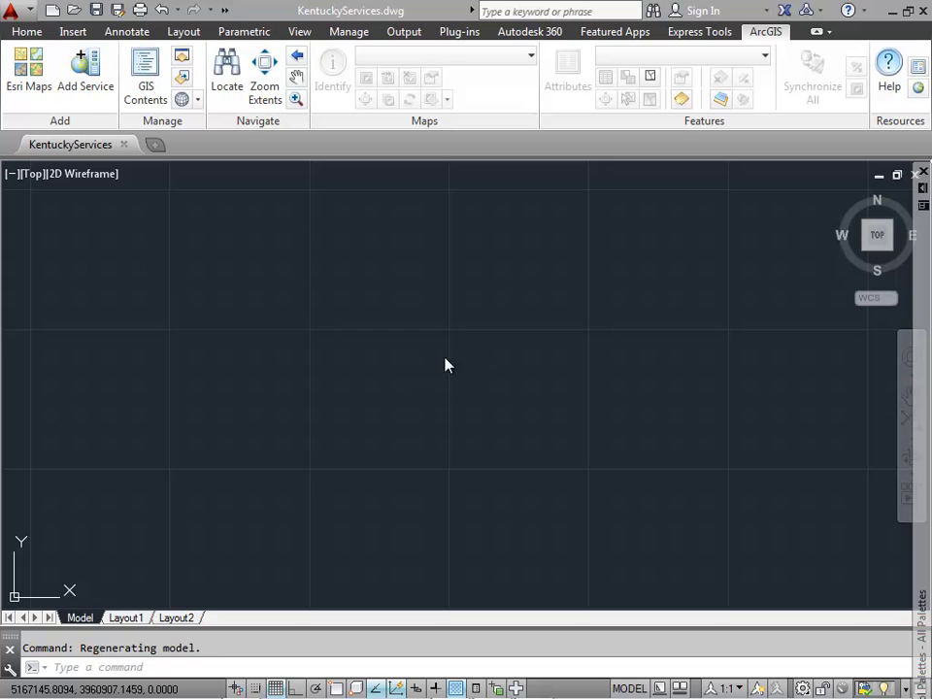
# Step: Add the Ky_KYAPED_Franklin_2012_6IN image service from Kentucky Raster's ImageServices folder to the drawing
pyautogui.click(86, 70)
pyautogui.click(410, 202)
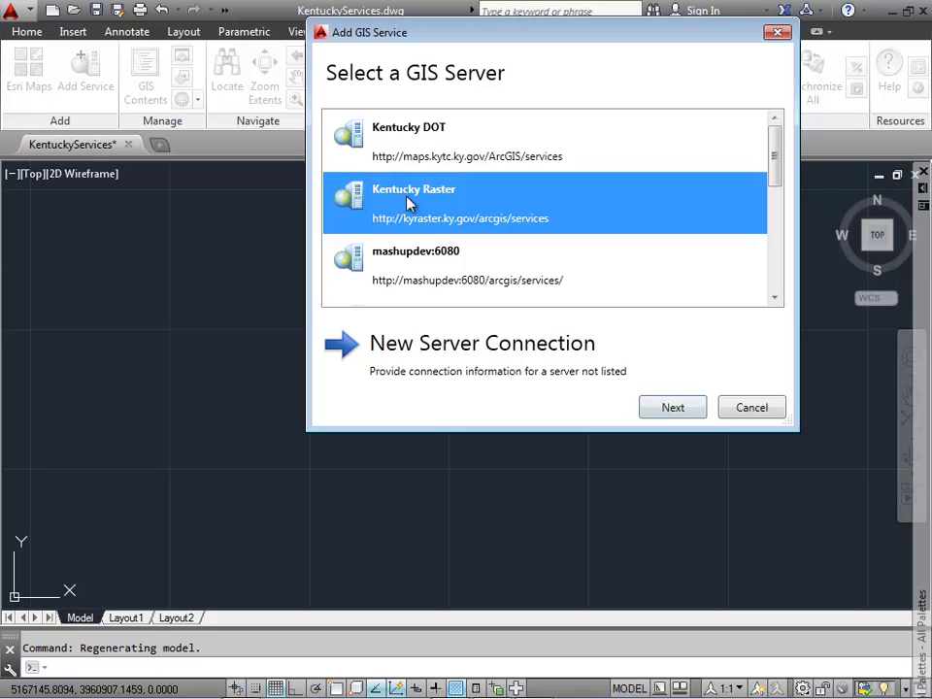
pyautogui.click(668, 413)
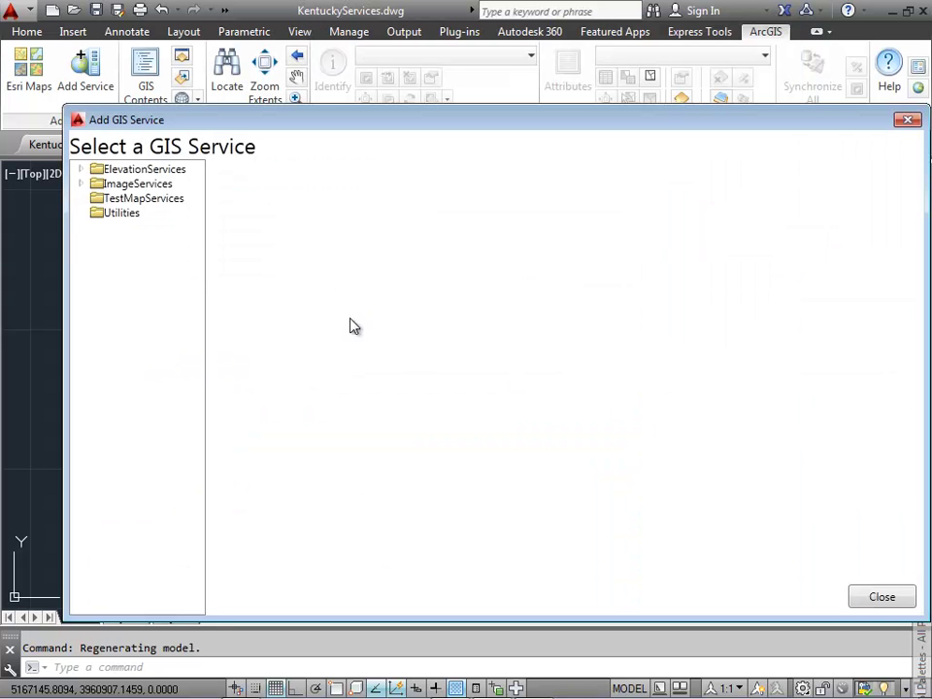
pyautogui.click(104, 185)
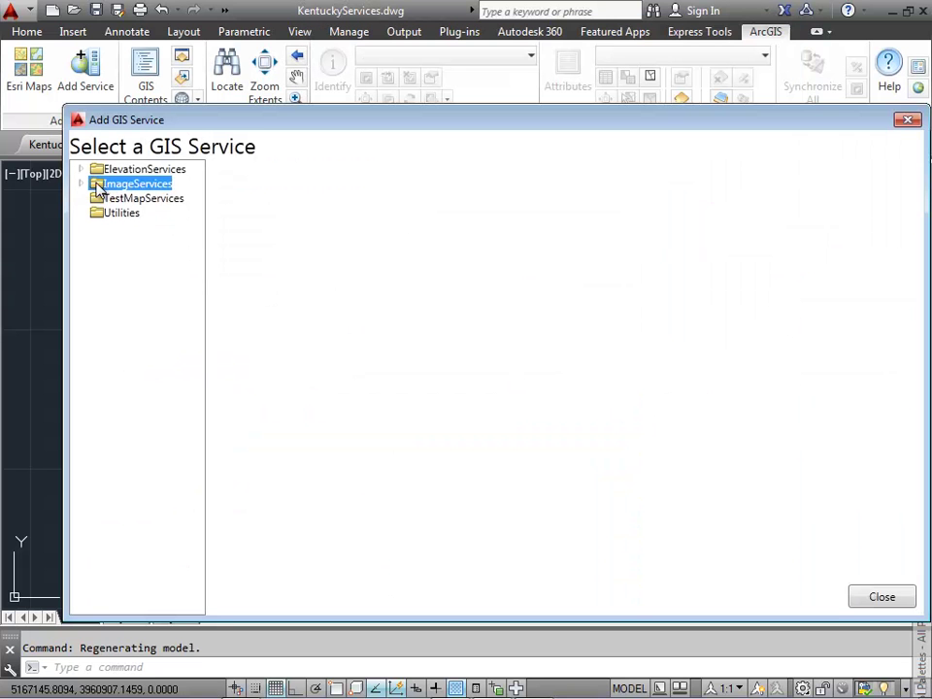
pyautogui.click(82, 185)
pyautogui.moveTo(285, 219); pyautogui.dragTo(251, 378)
pyautogui.click(251, 379)
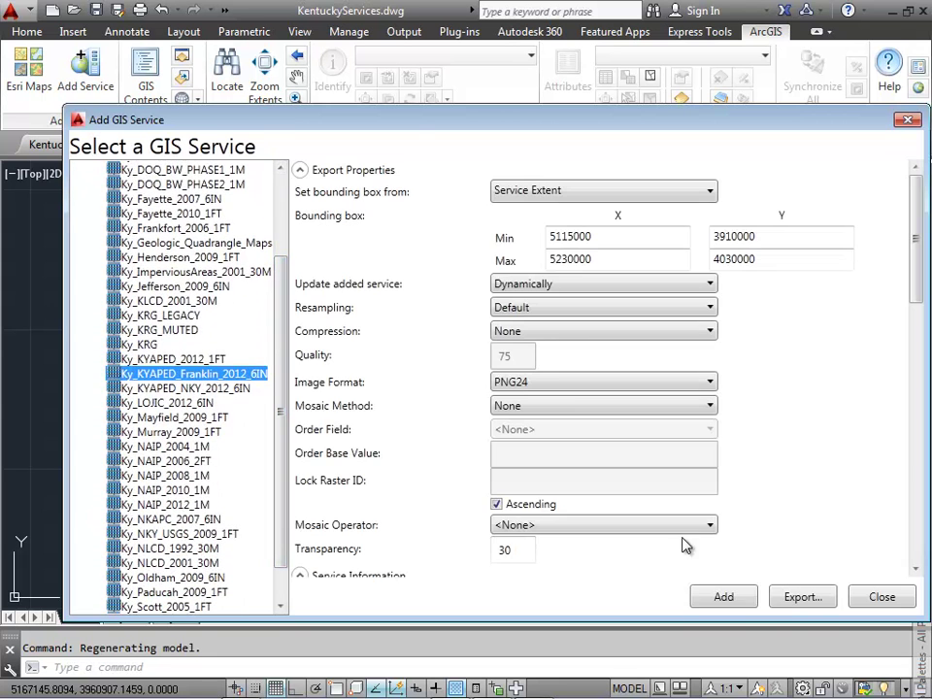
pyautogui.click(724, 596)
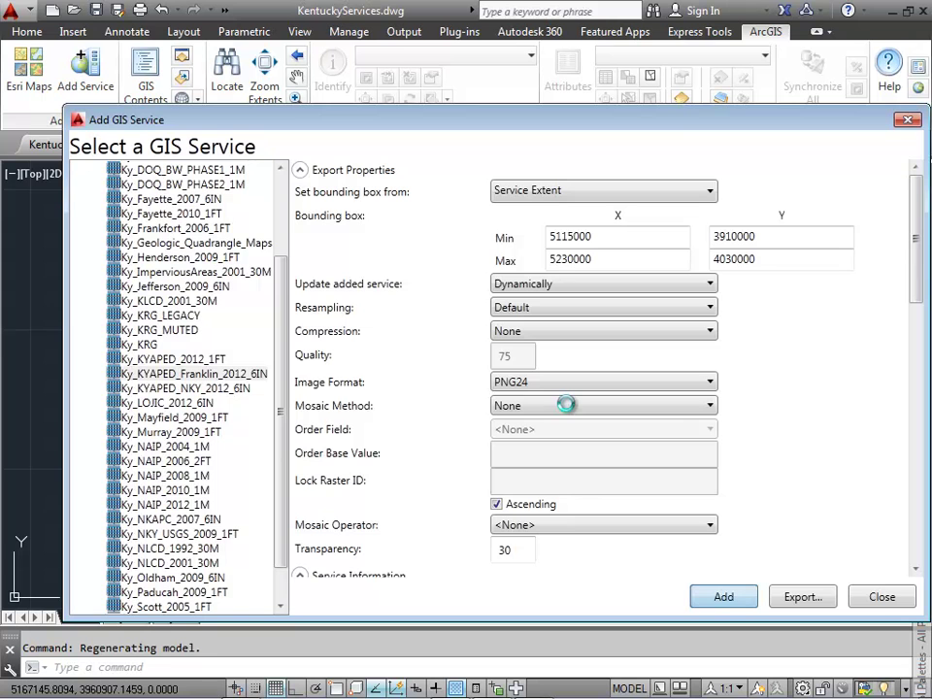
pyautogui.click(880, 597)
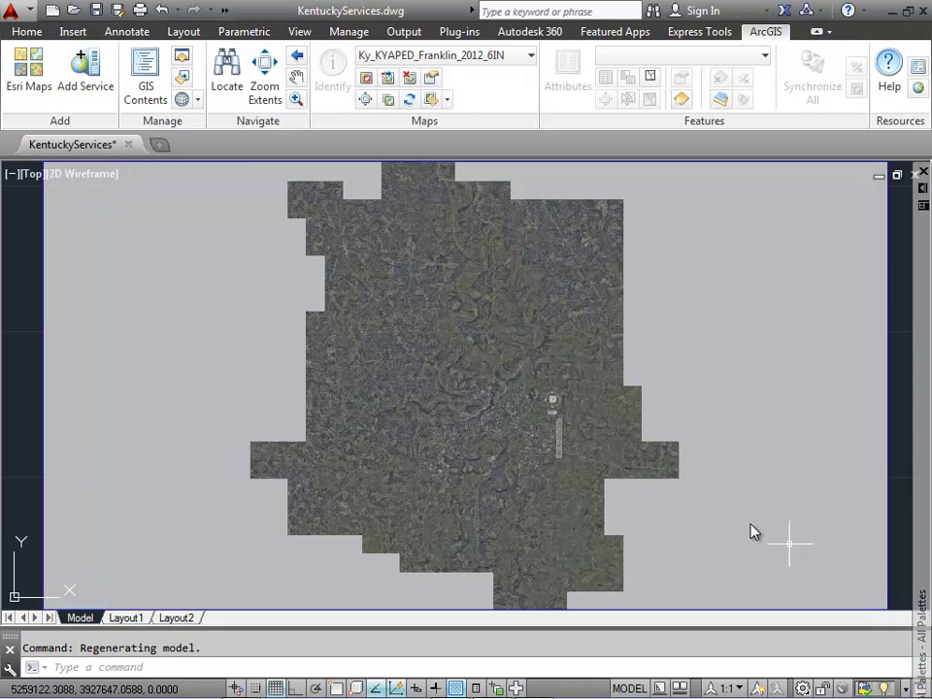
# Step: Locate Frankfurt, KY on the imagery and close the location results table
pyautogui.click(227, 76)
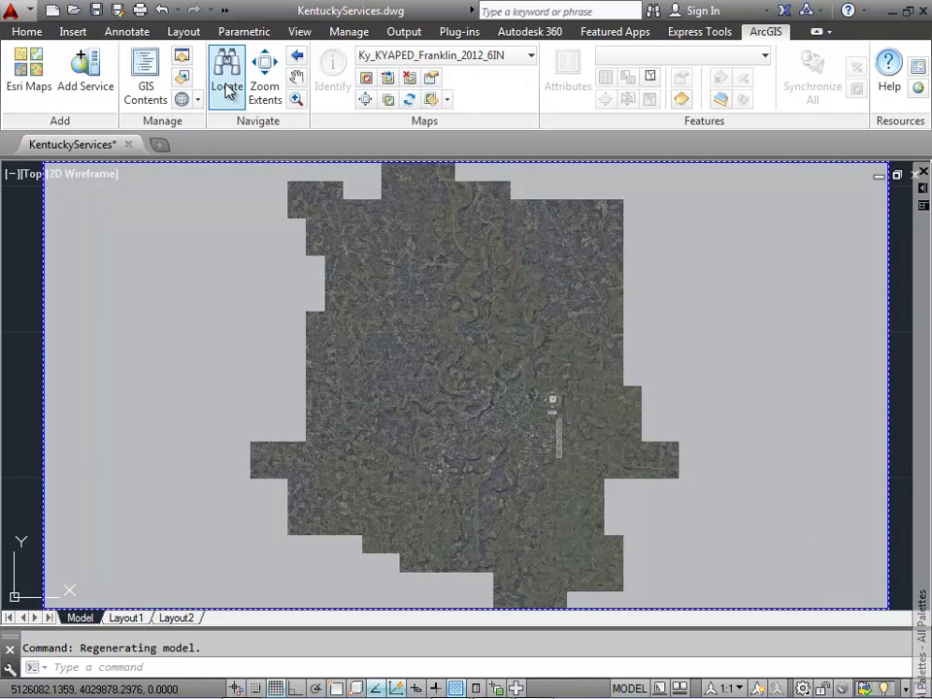
pyautogui.write('Frankfurt,')
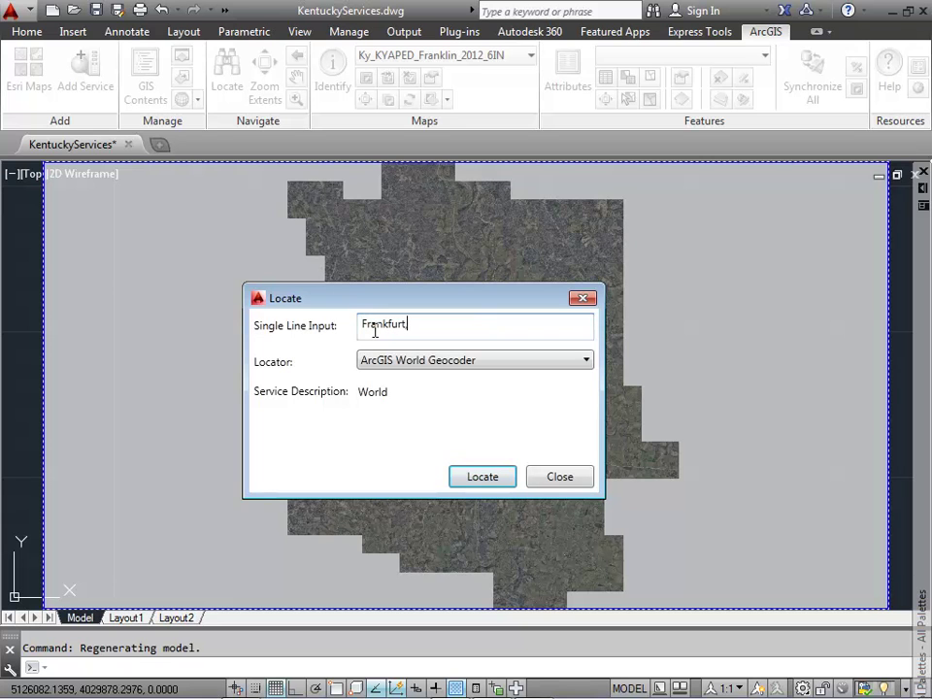
pyautogui.write(' KY')
pyautogui.click(474, 476)
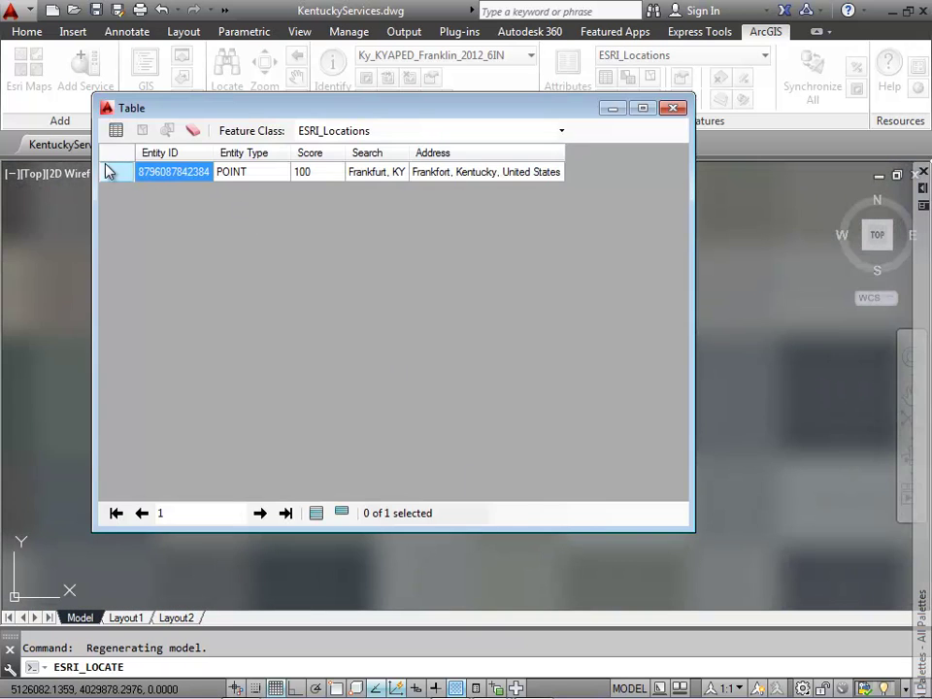
pyautogui.click(675, 110)
# Step: Zoom out by a 0.05x factor and start adding another GIS service
pyautogui.write('z')
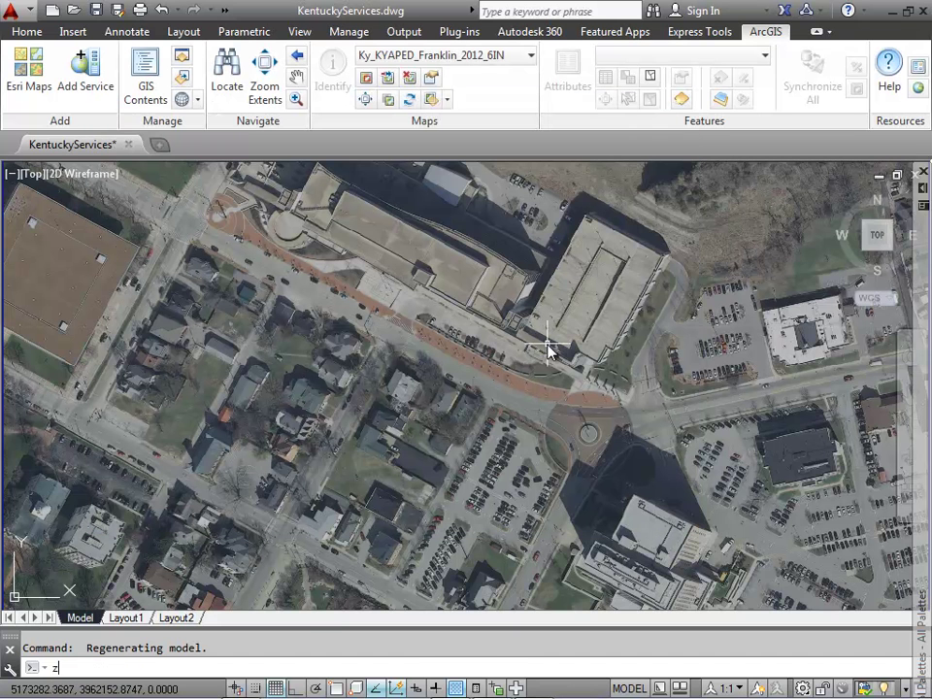
pyautogui.press('Return')
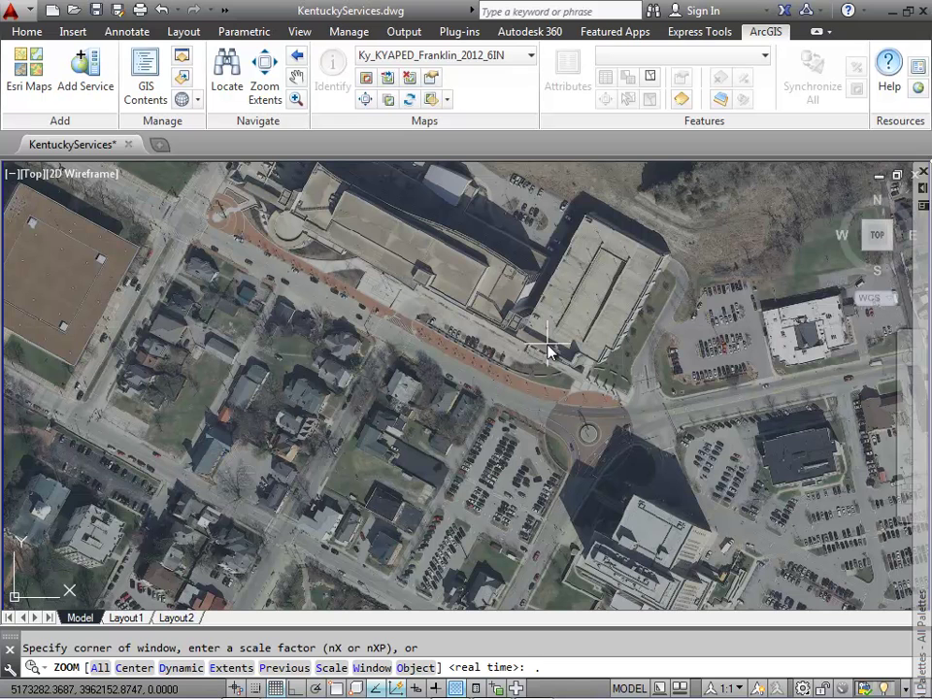
pyautogui.press('Return')
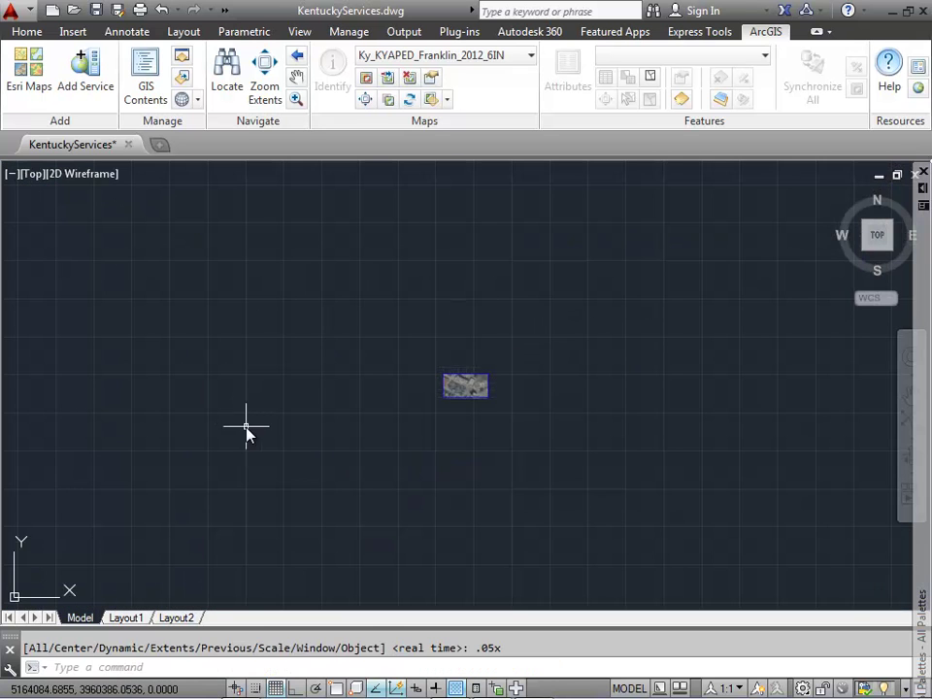
pyautogui.click(84, 86)
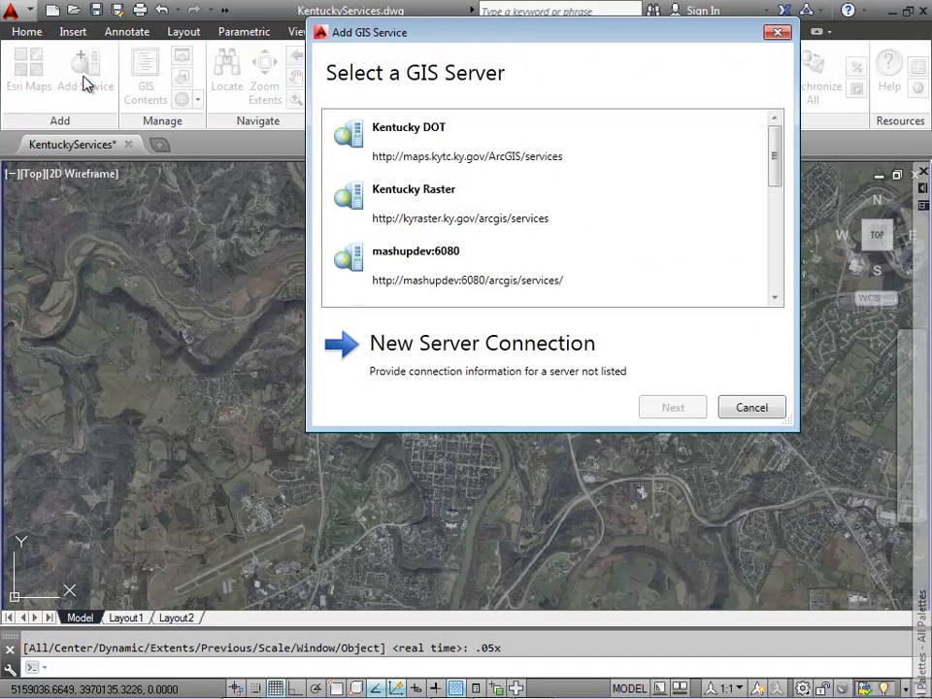
# Step: Extract the second KEPT service's features from the Kentucky DOT server for the current view
pyautogui.click(433, 141)
pyautogui.click(683, 408)
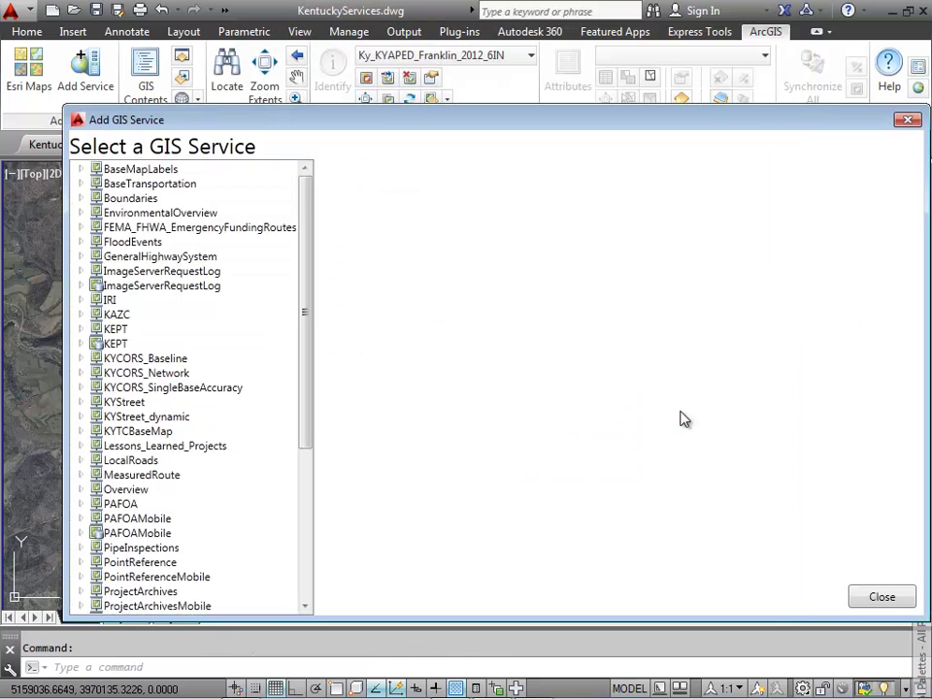
pyautogui.click(112, 345)
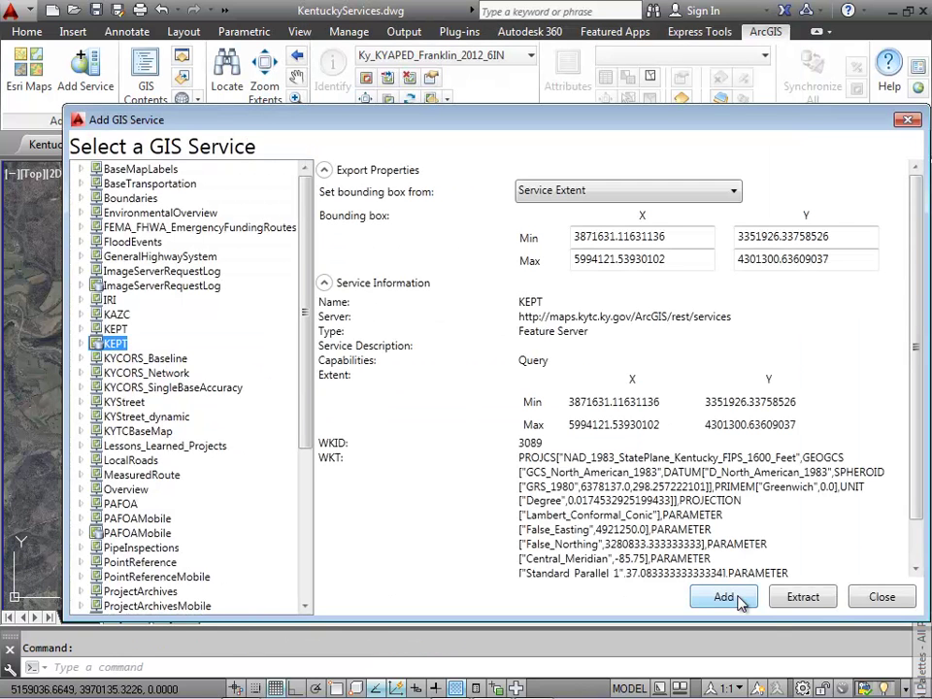
pyautogui.click(631, 190)
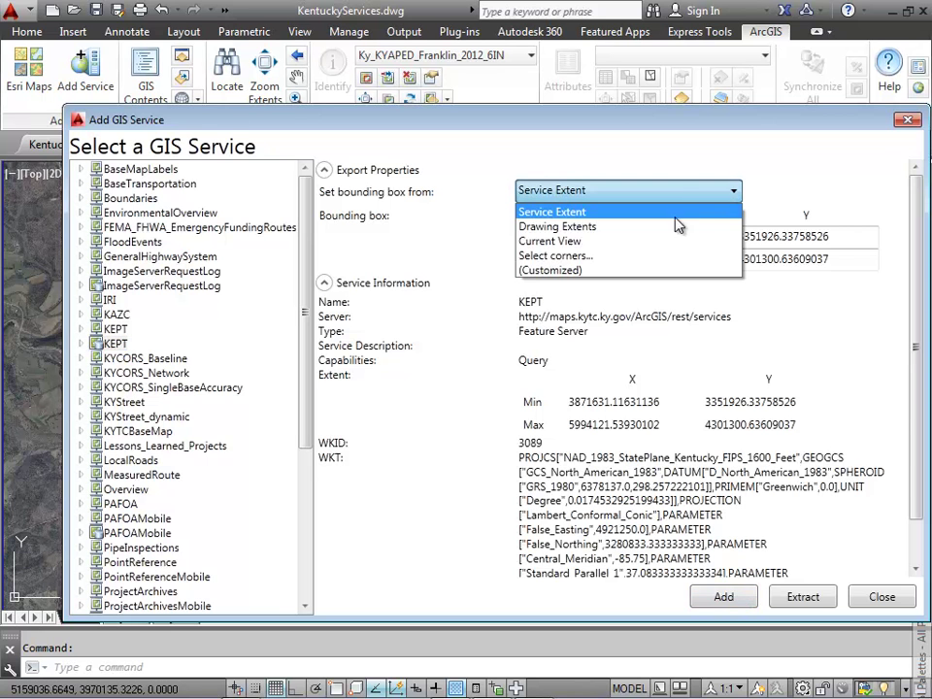
pyautogui.click(649, 245)
pyautogui.click(723, 594)
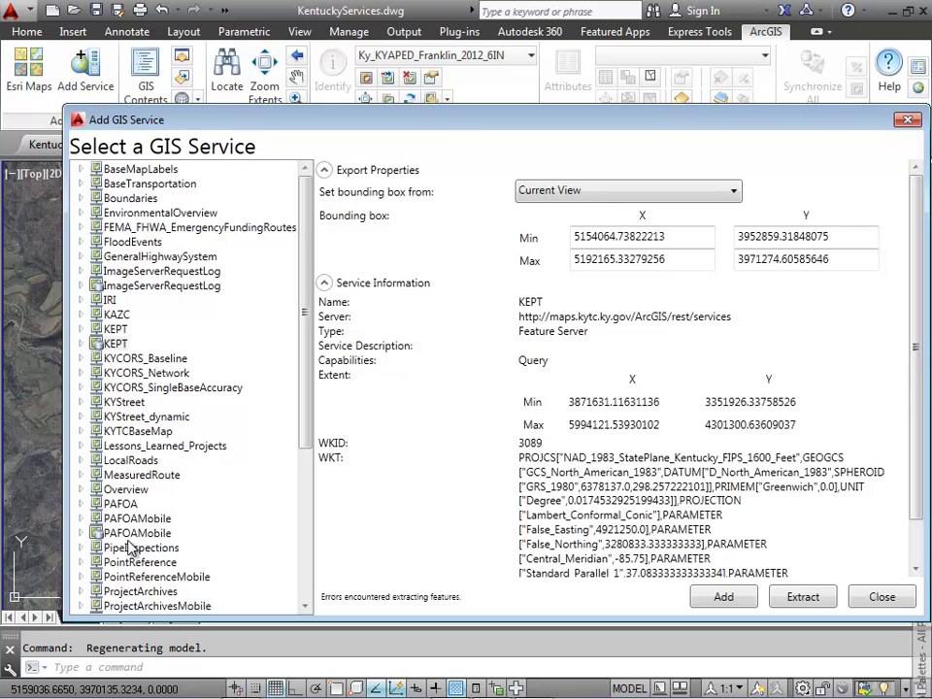
# Step: Add the ProjectArchivesMobile feature layer to the drawing and close the service dialog
pyautogui.moveTo(306, 378); pyautogui.dragTo(306, 476)
pyautogui.click(160, 472)
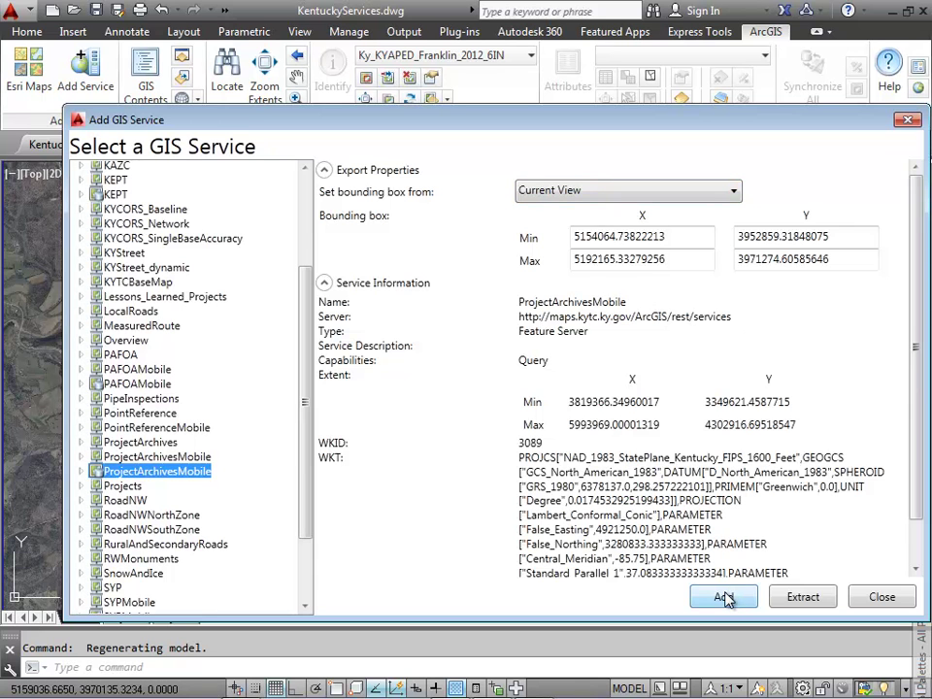
pyautogui.click(545, 362)
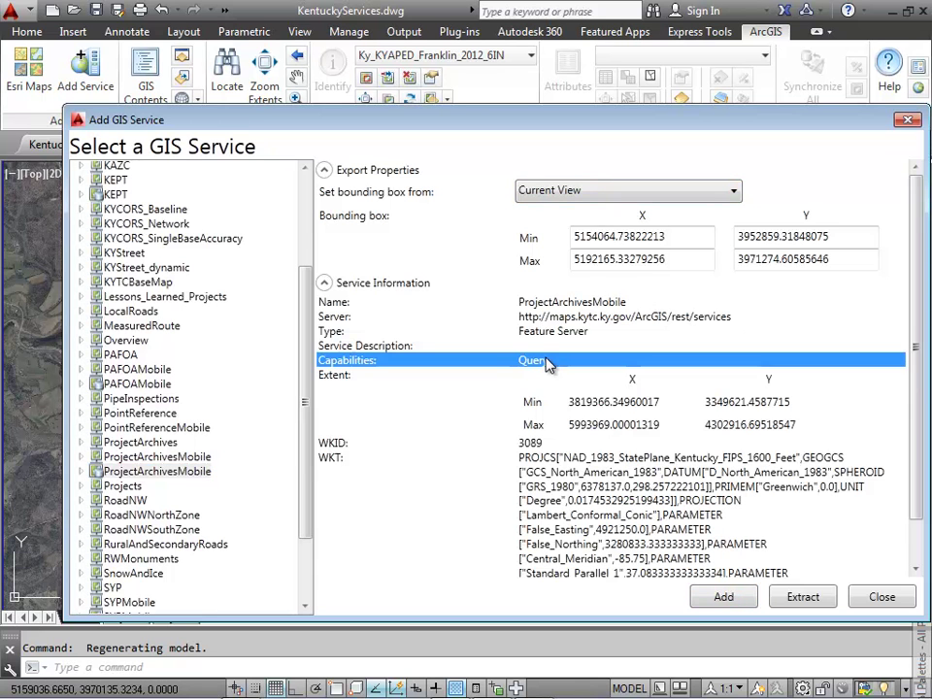
pyautogui.click(721, 597)
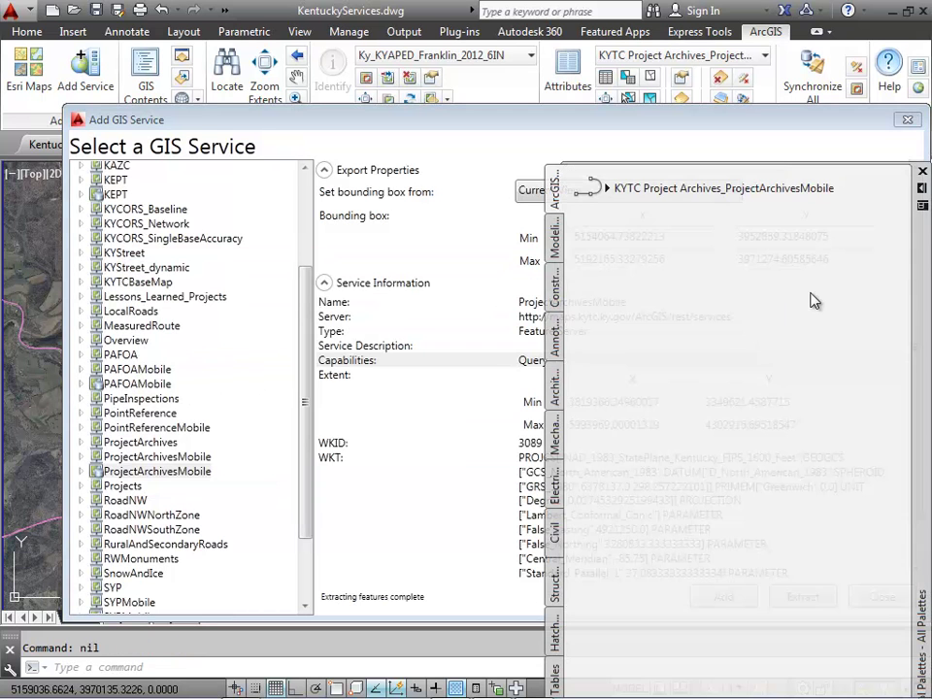
pyautogui.click(923, 187)
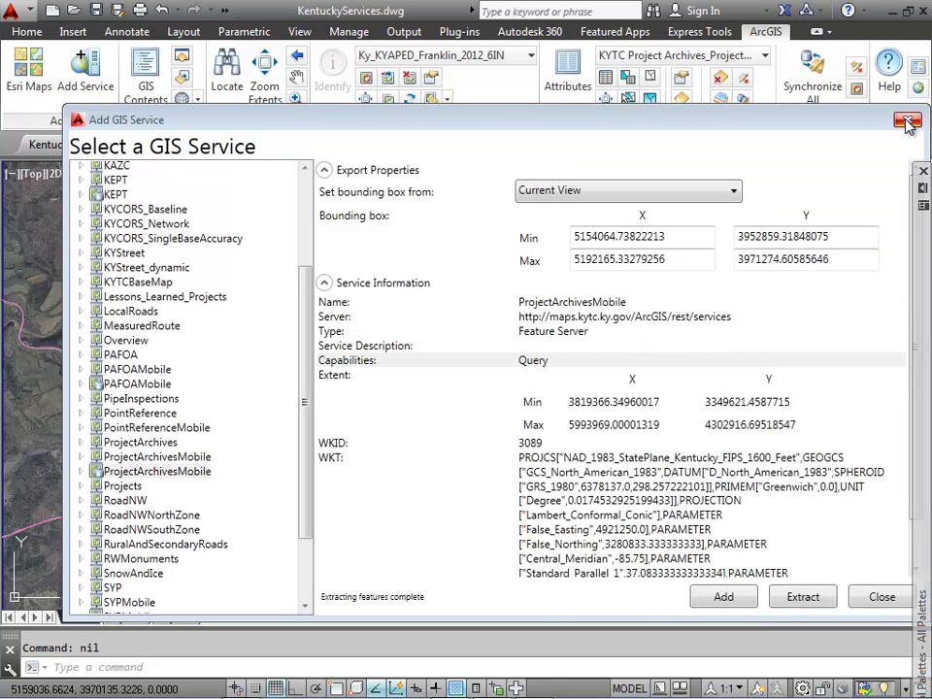
pyautogui.click(880, 596)
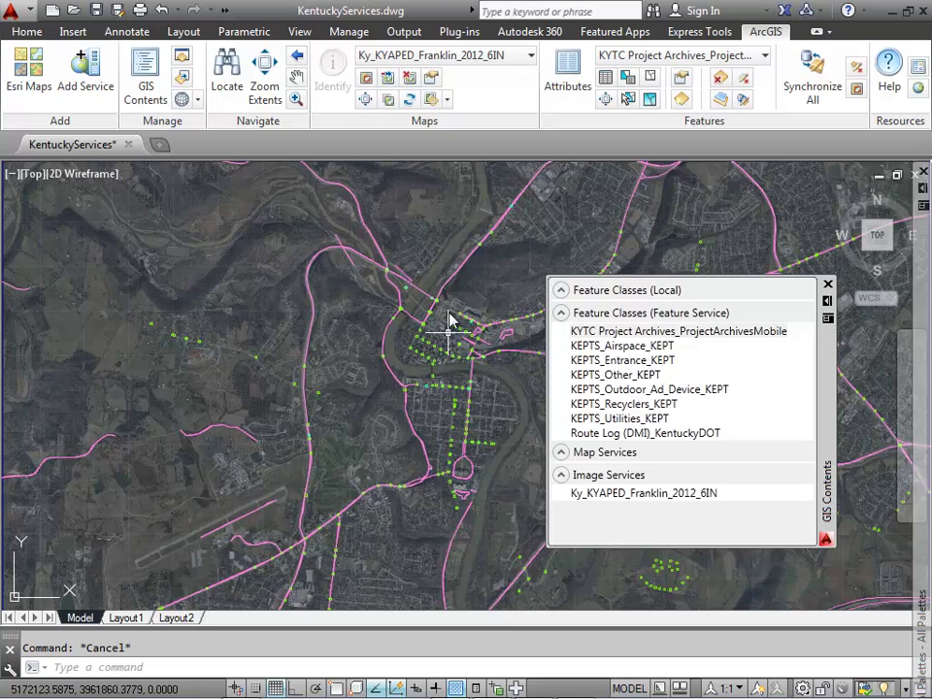
# Step: Inspect the US 127 project archive line's attributes, including FILE_LINK, then pan elsewhere
pyautogui.click(466, 266)
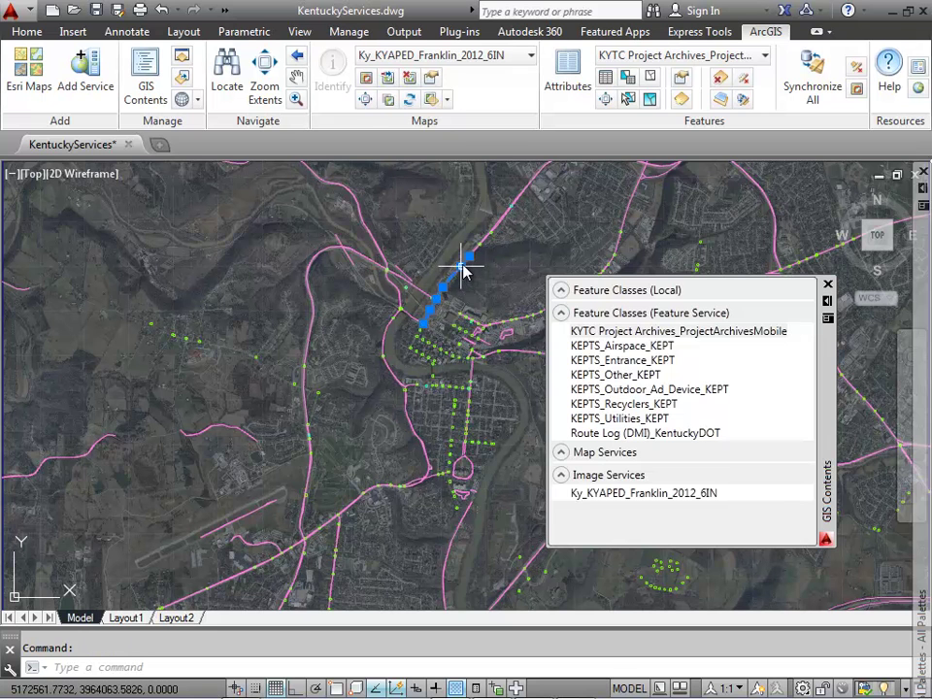
pyautogui.click(569, 76)
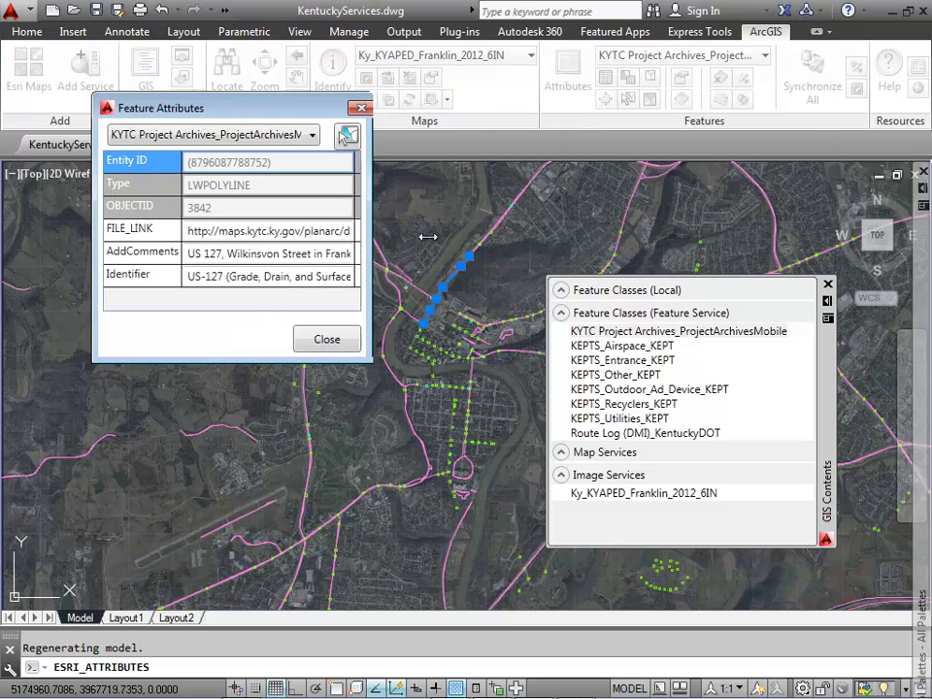
pyautogui.moveTo(358, 242); pyautogui.dragTo(589, 243)
pyautogui.click(455, 231)
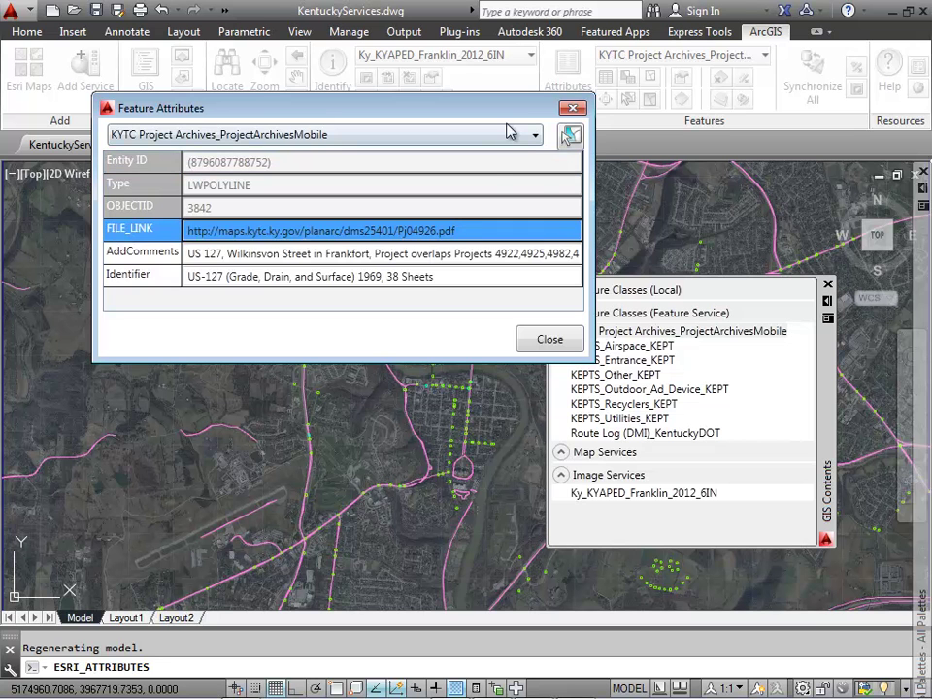
pyautogui.click(542, 339)
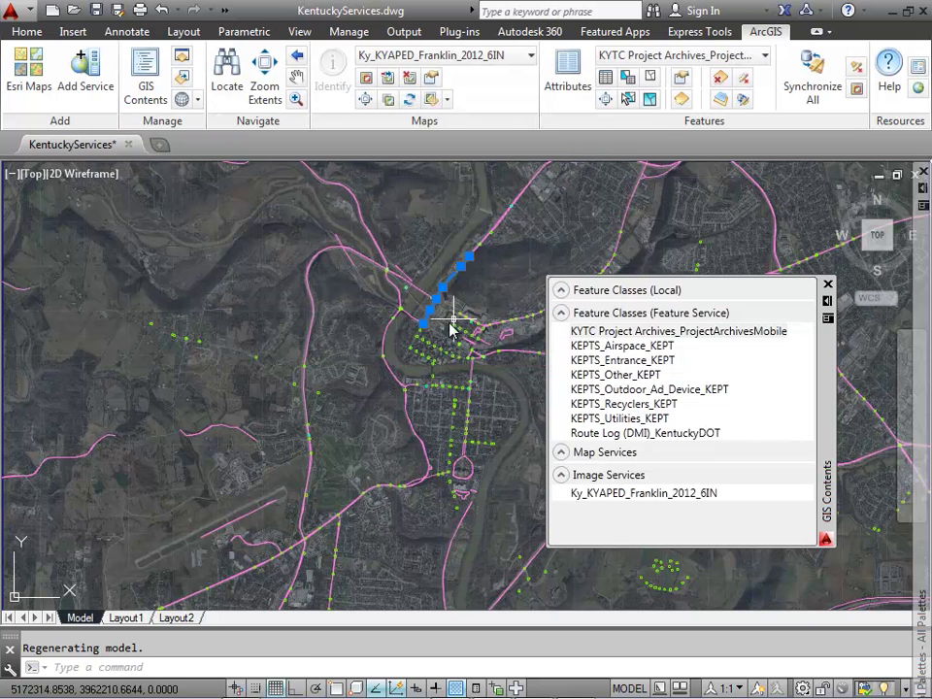
pyautogui.press('Escape')
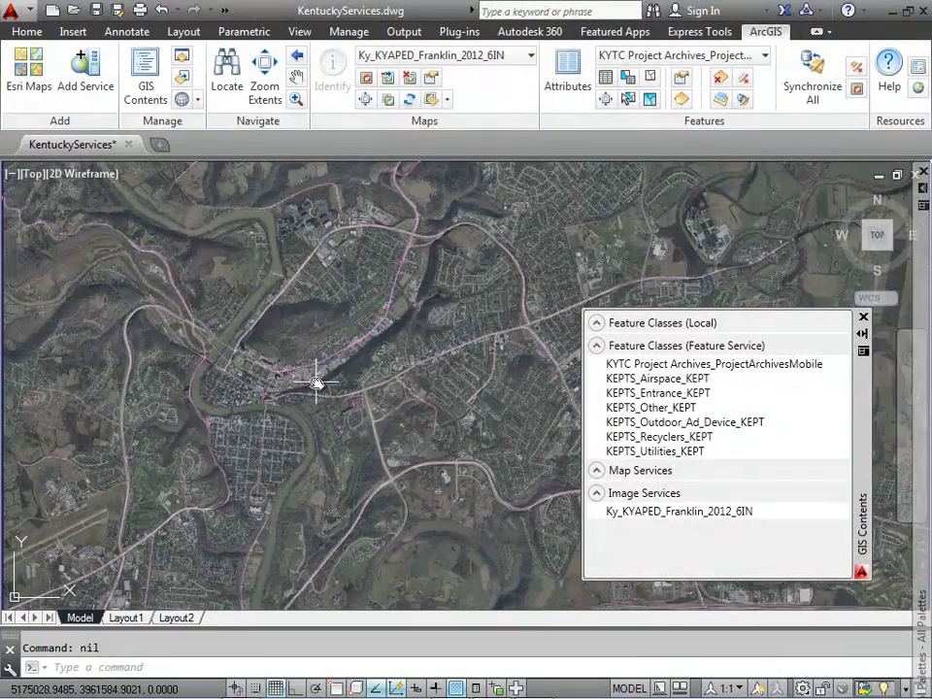
pyautogui.moveTo(316, 383); pyautogui.dragTo(405, 346)
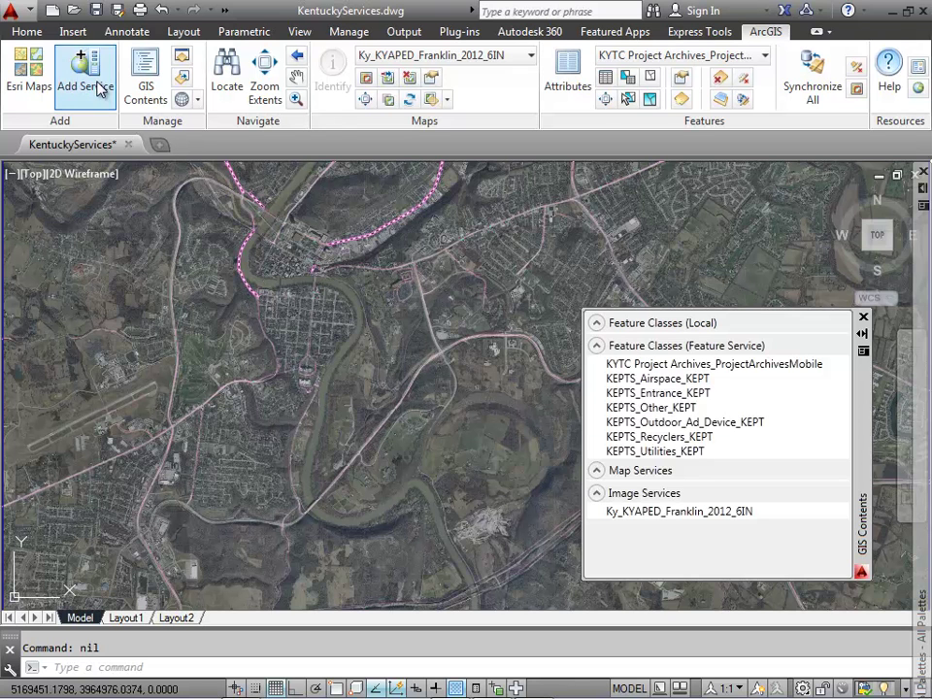
# Step: Add the KentuckyDOT map service from the Truth server to the drawing
pyautogui.click(100, 89)
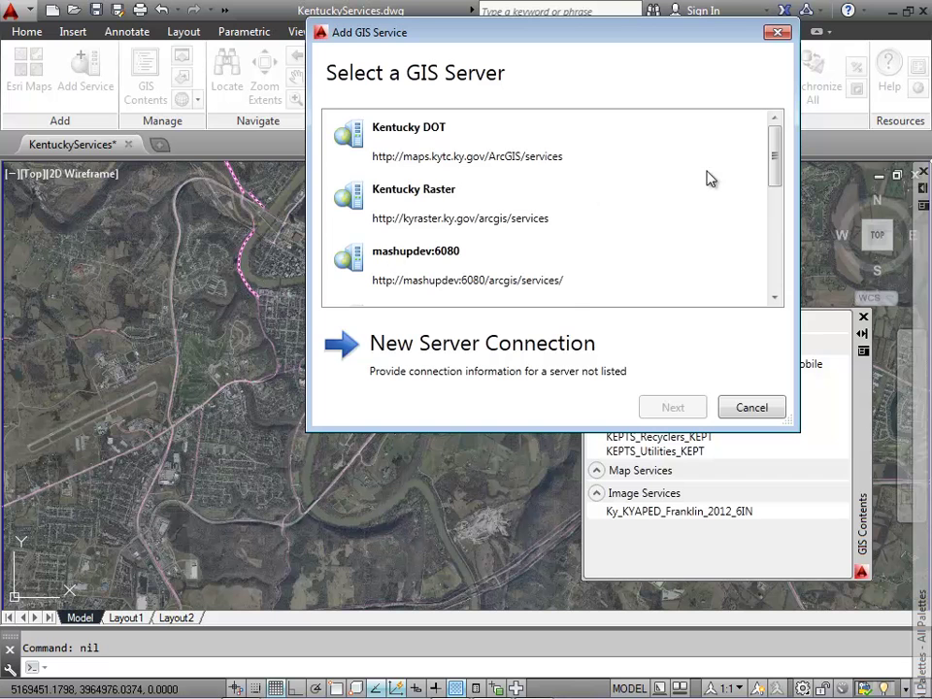
pyautogui.moveTo(772, 145); pyautogui.dragTo(774, 273)
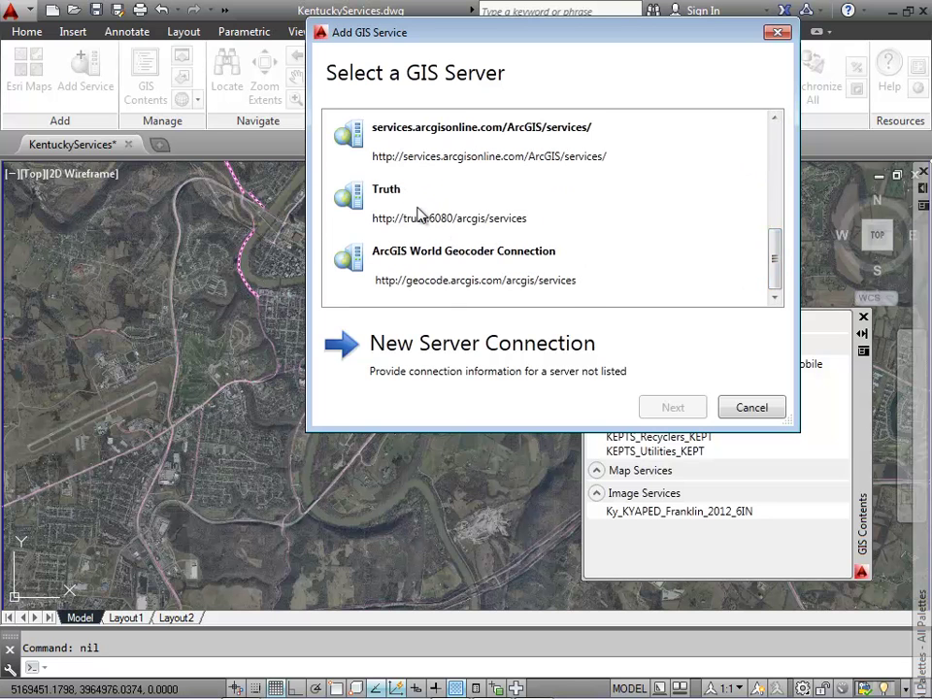
pyautogui.click(453, 231)
pyautogui.click(675, 409)
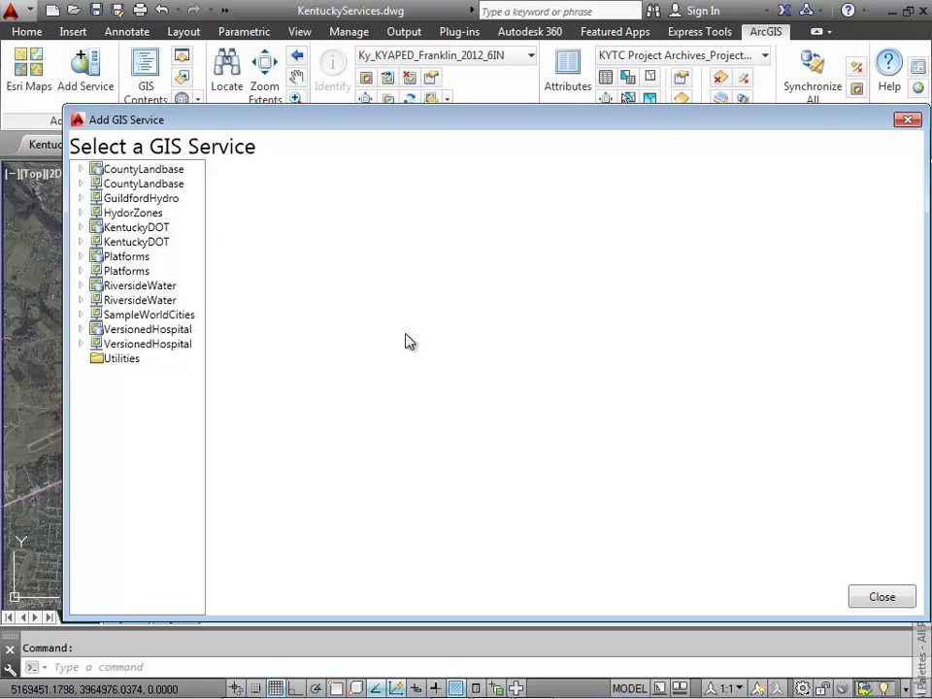
pyautogui.click(122, 243)
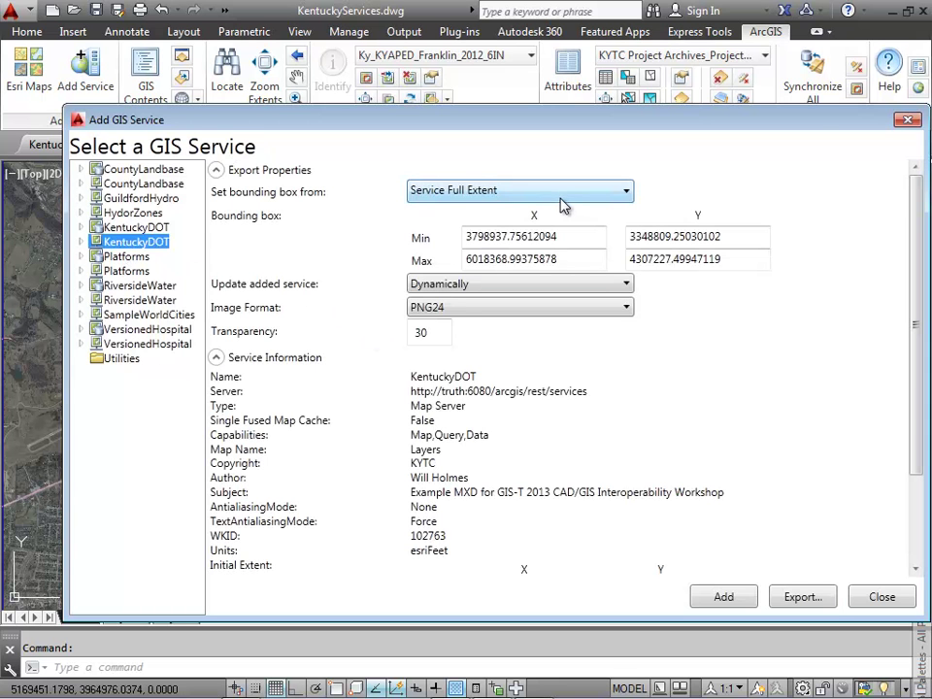
pyautogui.click(723, 597)
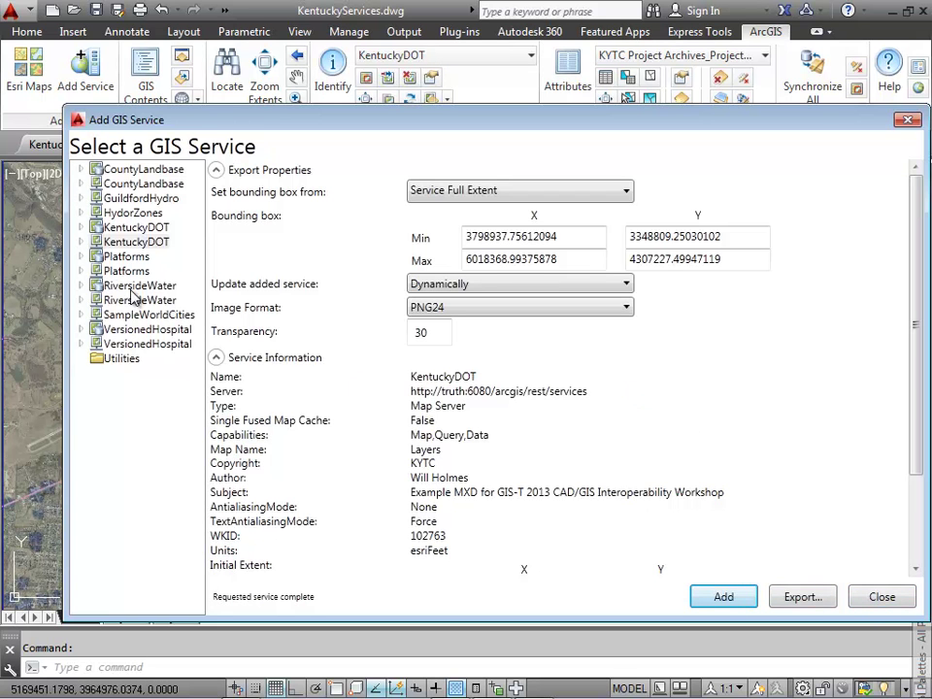
# Step: Add the KentuckyDOT feature service layers for editing, bounded to the current view
pyautogui.click(83, 229)
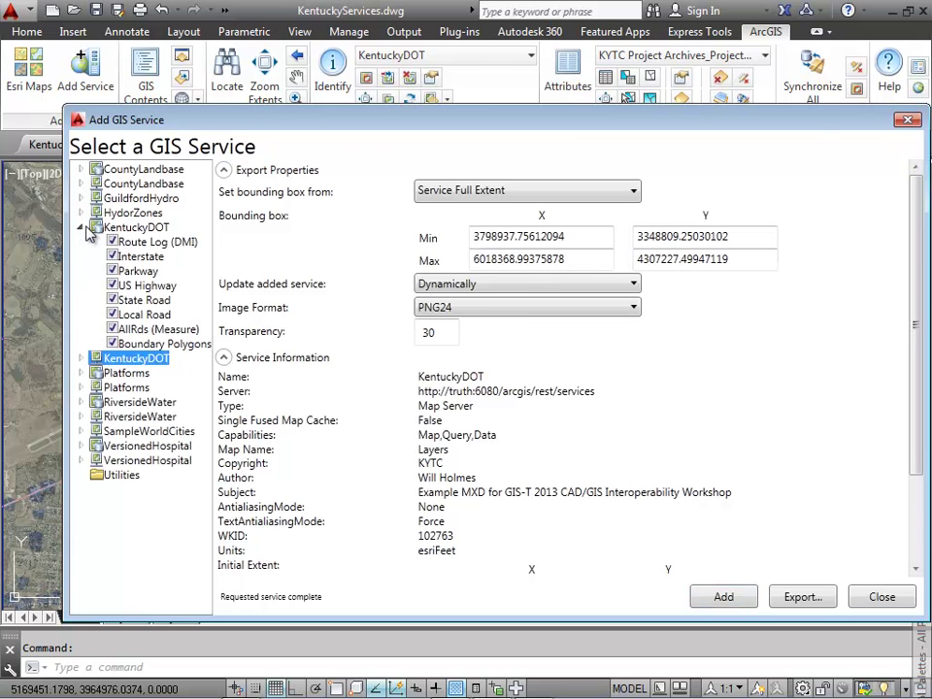
pyautogui.click(134, 228)
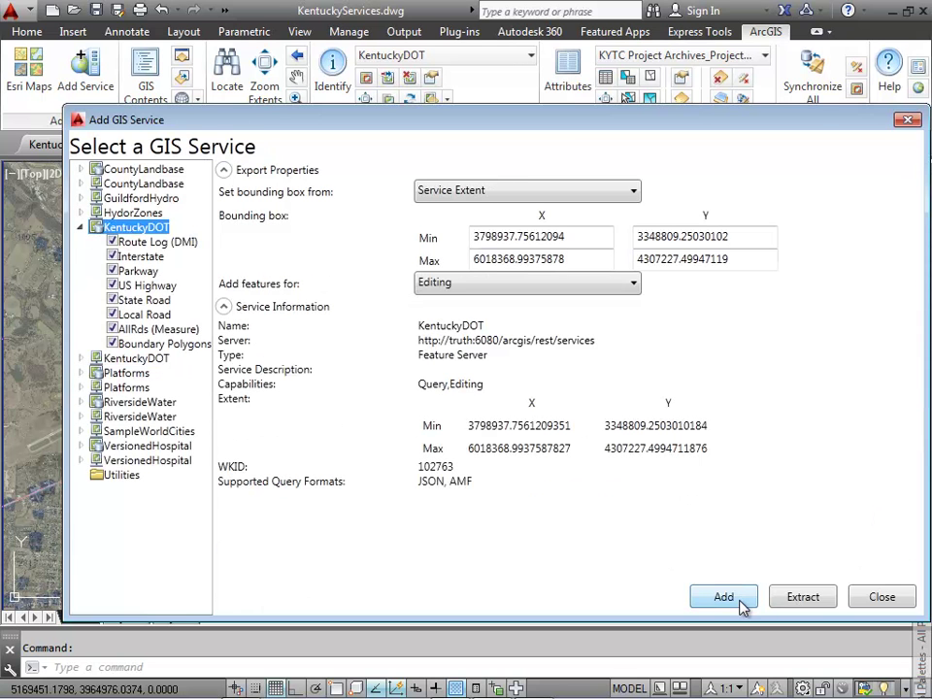
pyautogui.click(628, 191)
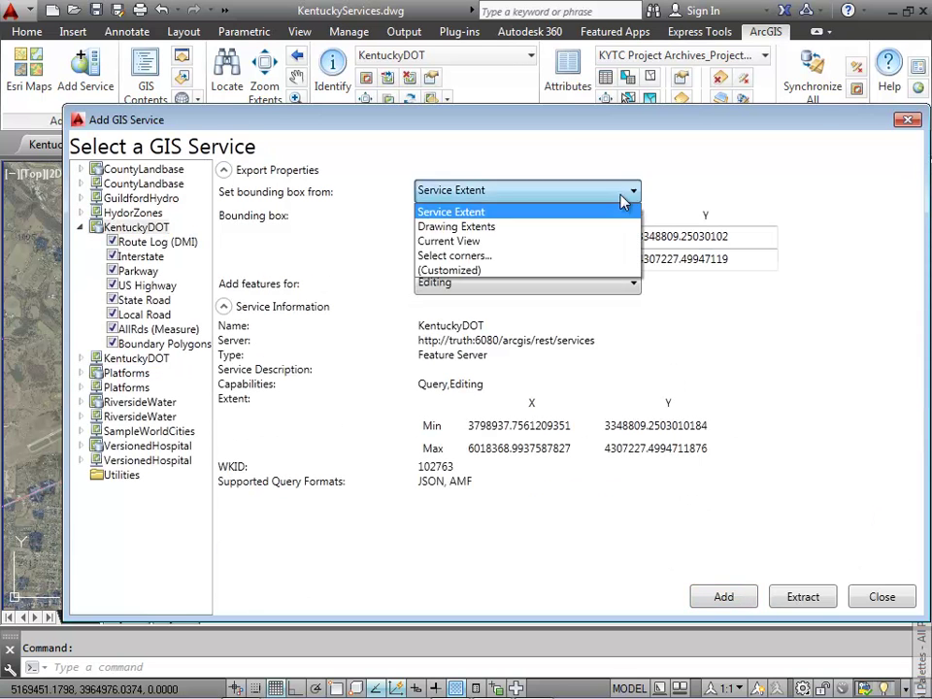
pyautogui.click(521, 240)
pyautogui.click(723, 596)
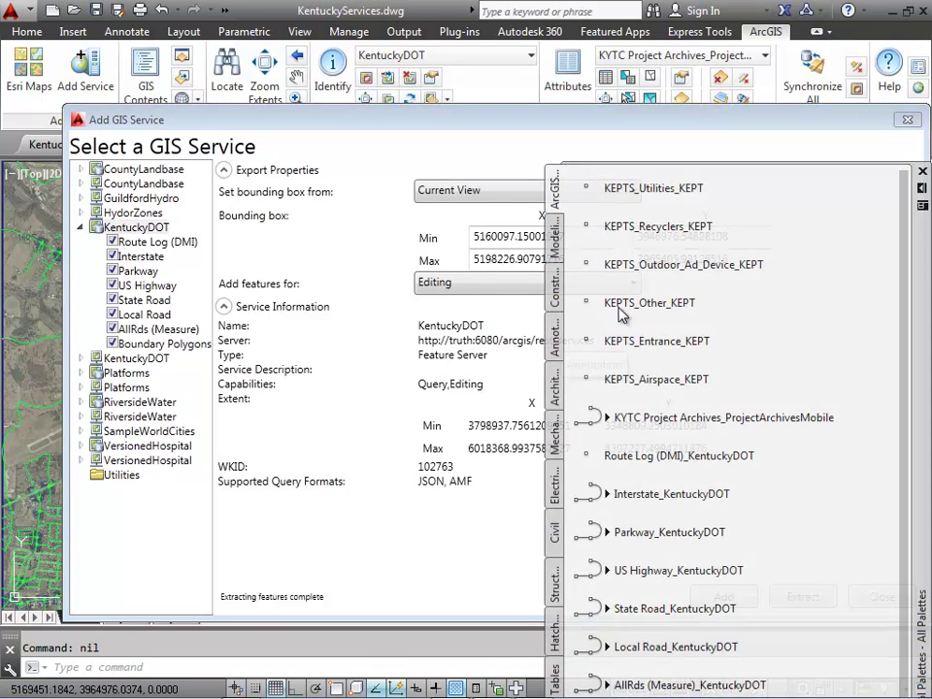
pyautogui.click(452, 387)
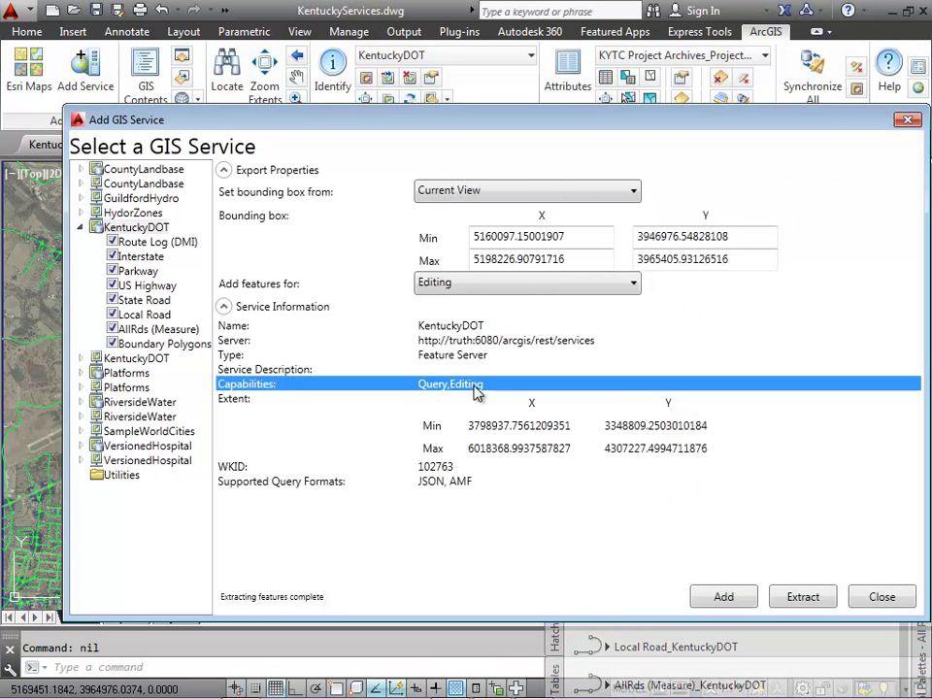
pyautogui.click(879, 599)
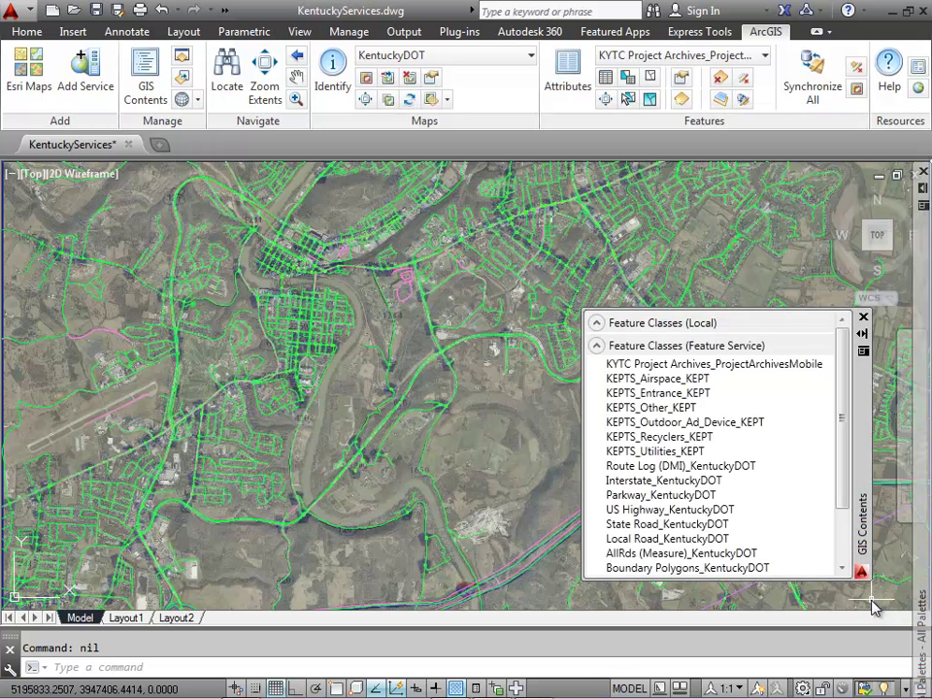
# Step: Auto-hide GIS Contents, zoom the drawing, and expand the Tool Palettes' ArcGIS feature-creation tools
pyautogui.moveTo(843, 414); pyautogui.dragTo(841, 474)
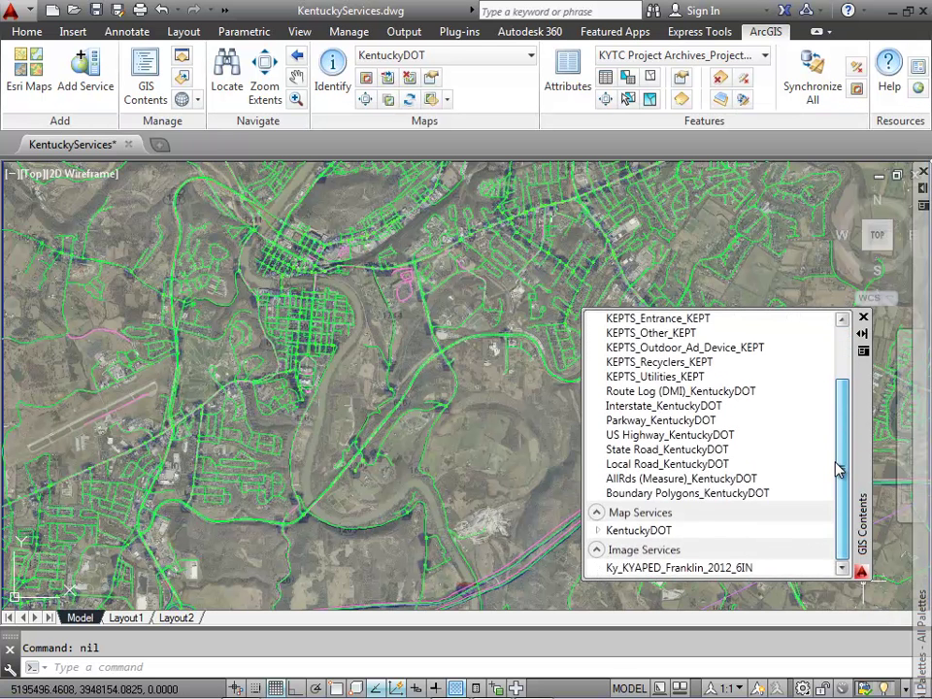
pyautogui.click(864, 335)
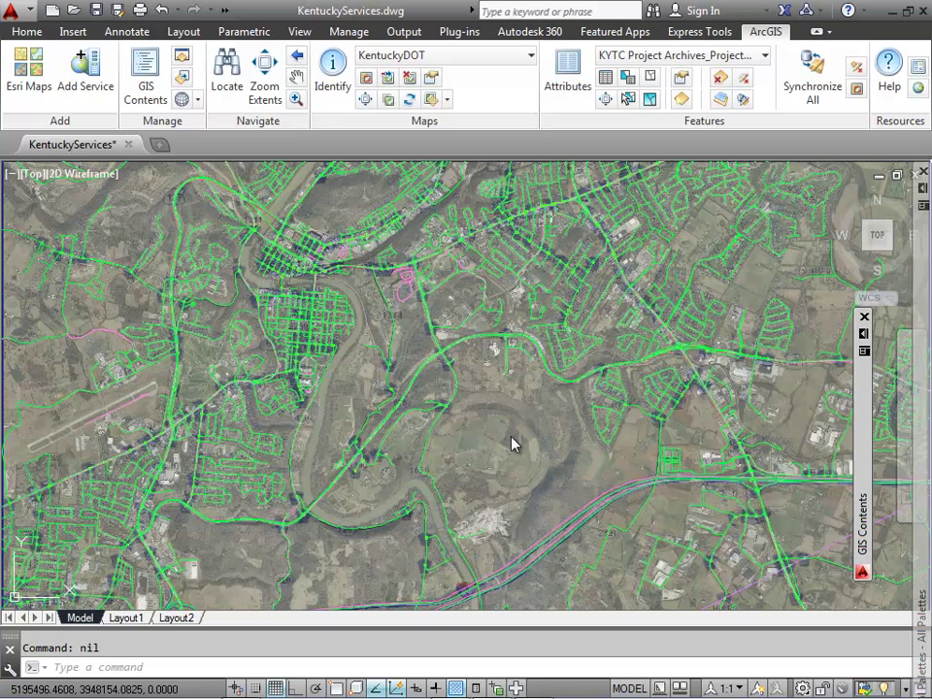
pyautogui.scroll(-3, 510, 380)
pyautogui.scroll(5, 518, 408)
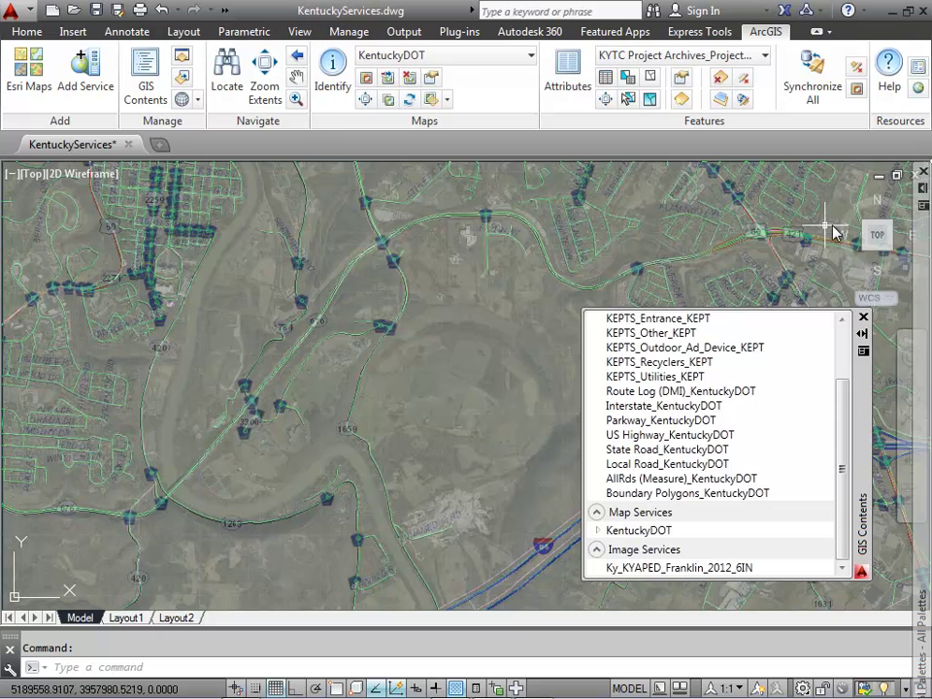
pyautogui.moveTo(924, 190)
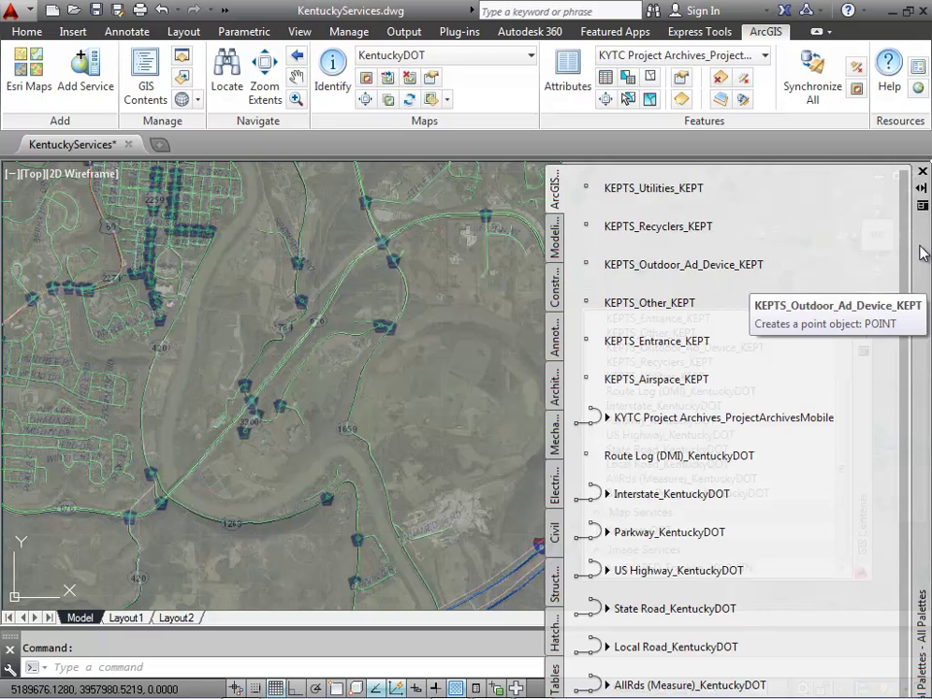
# Step: Place a new Route Log point in the open field inside the river bend
pyautogui.scroll(-1, 903, 321)
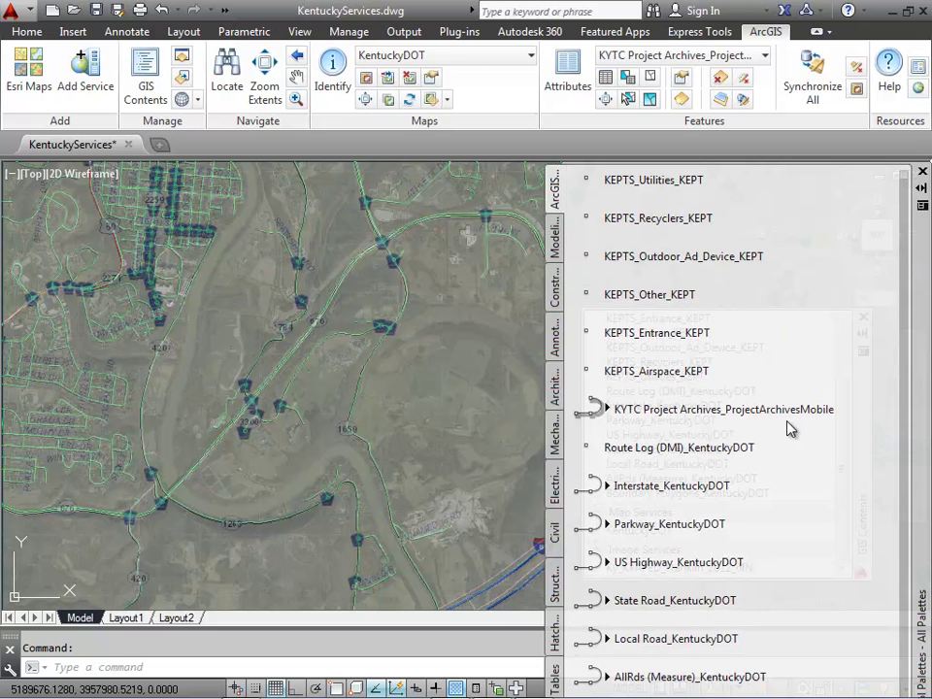
pyautogui.click(733, 457)
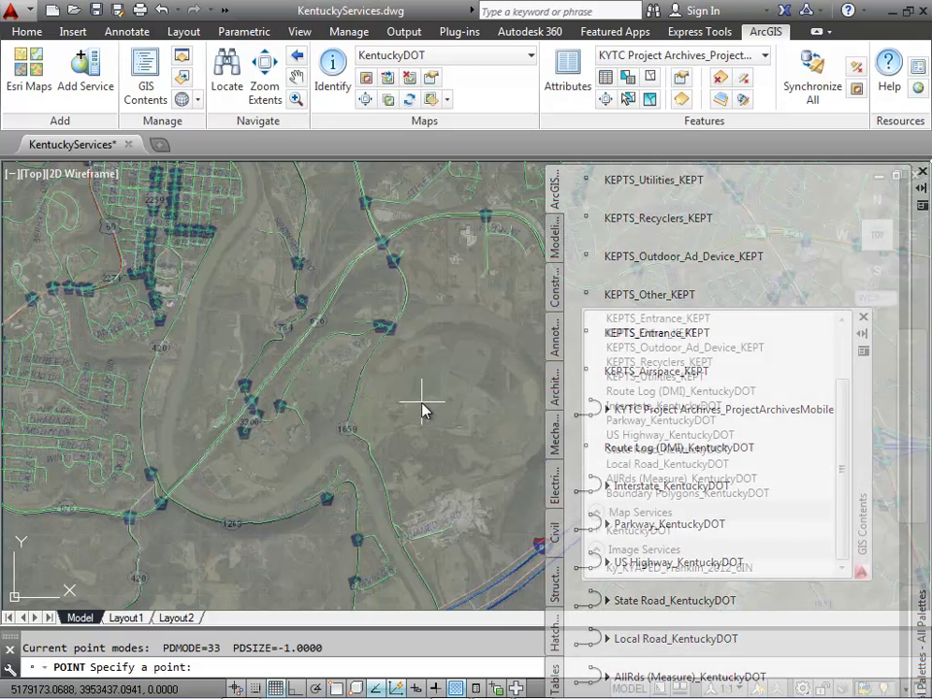
pyautogui.click(428, 398)
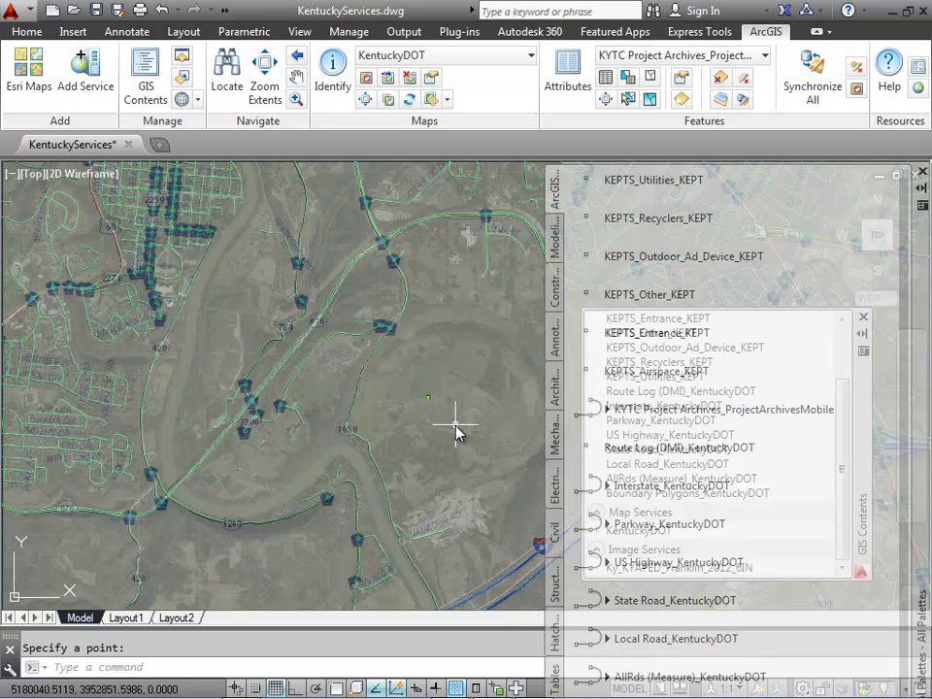
# Step: COPY that point to four more spots in an arc across the field
pyautogui.write('copy')
pyautogui.press('Return')
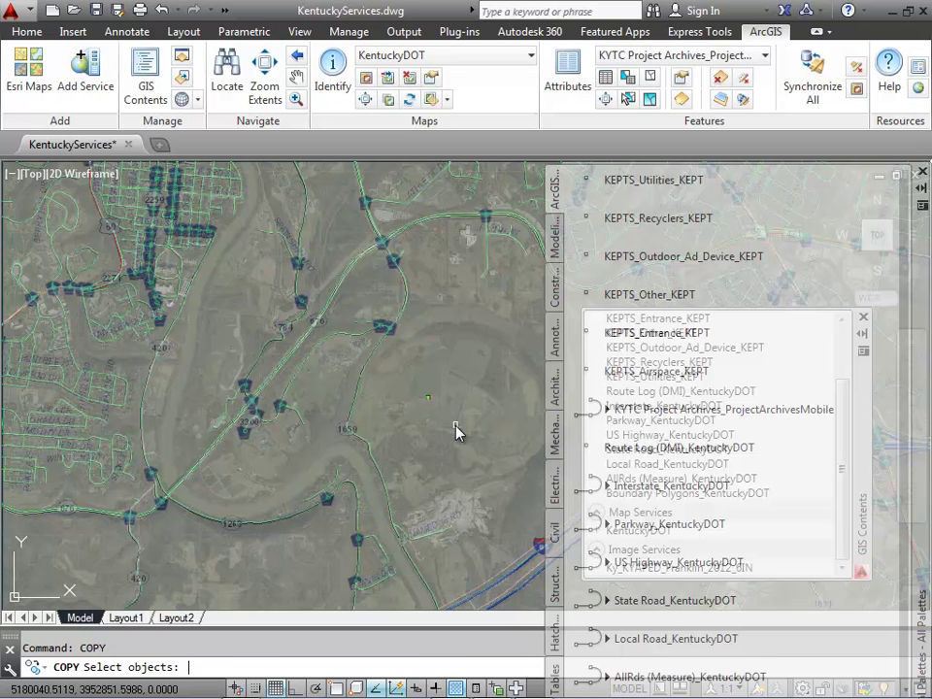
pyautogui.click(428, 398)
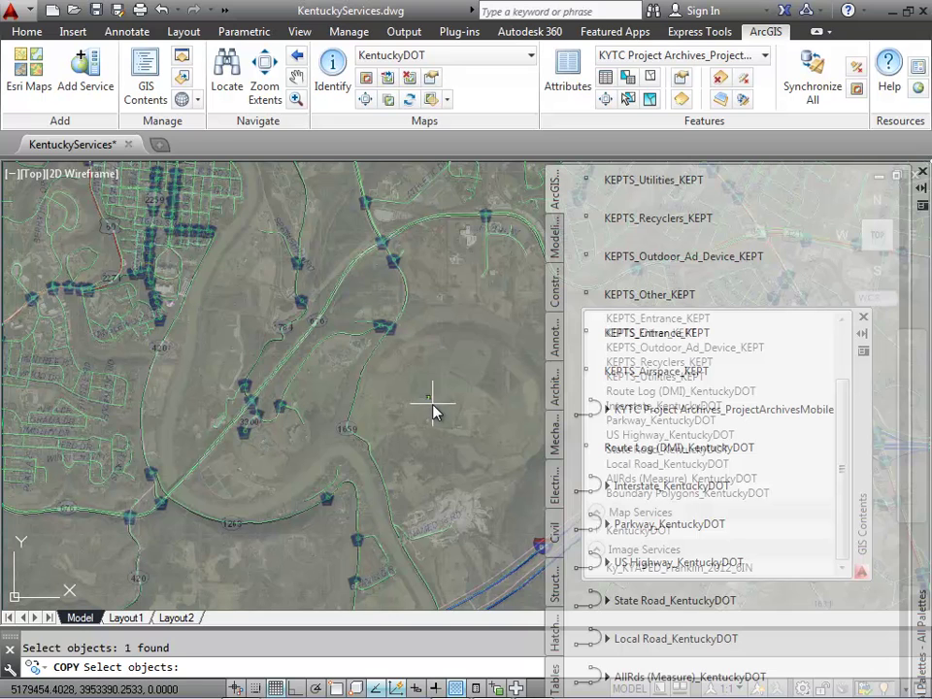
pyautogui.press('Return')
pyautogui.click(429, 400)
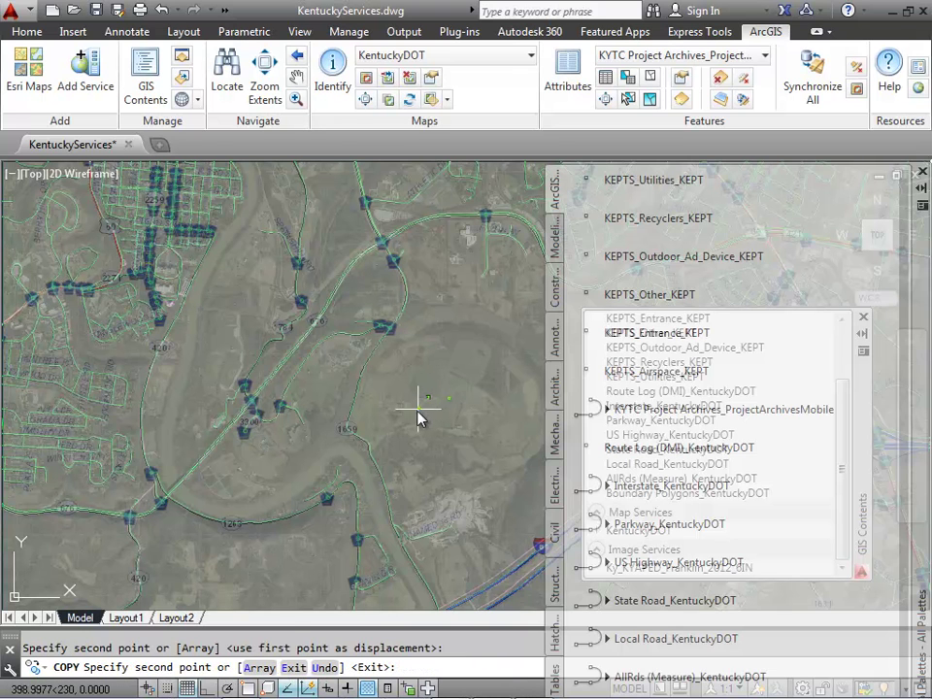
pyautogui.click(413, 416)
pyautogui.click(445, 429)
pyautogui.click(452, 427)
pyautogui.click(460, 424)
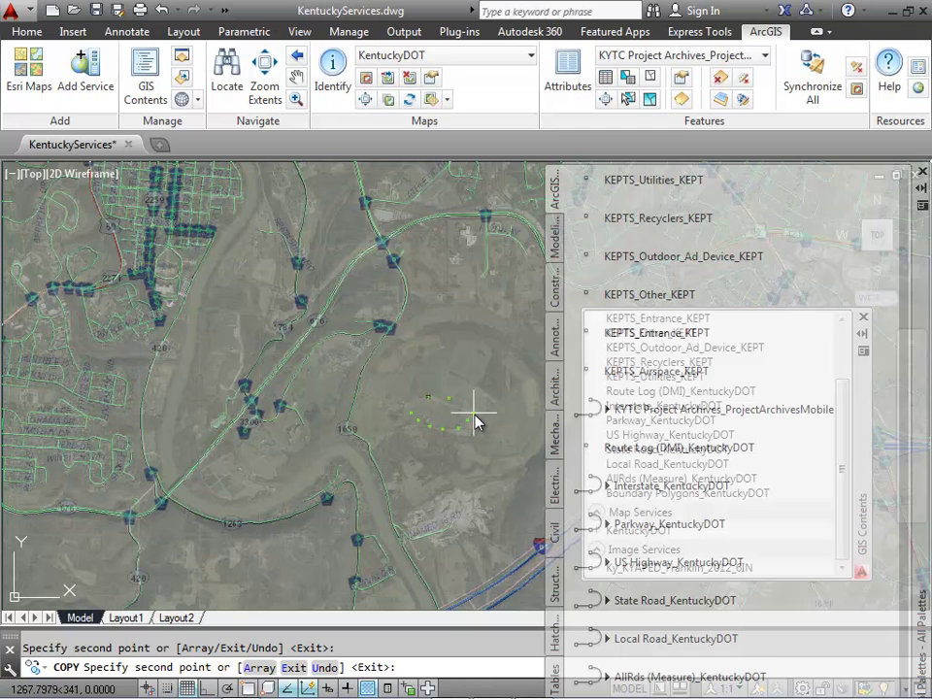
pyautogui.press('Return')
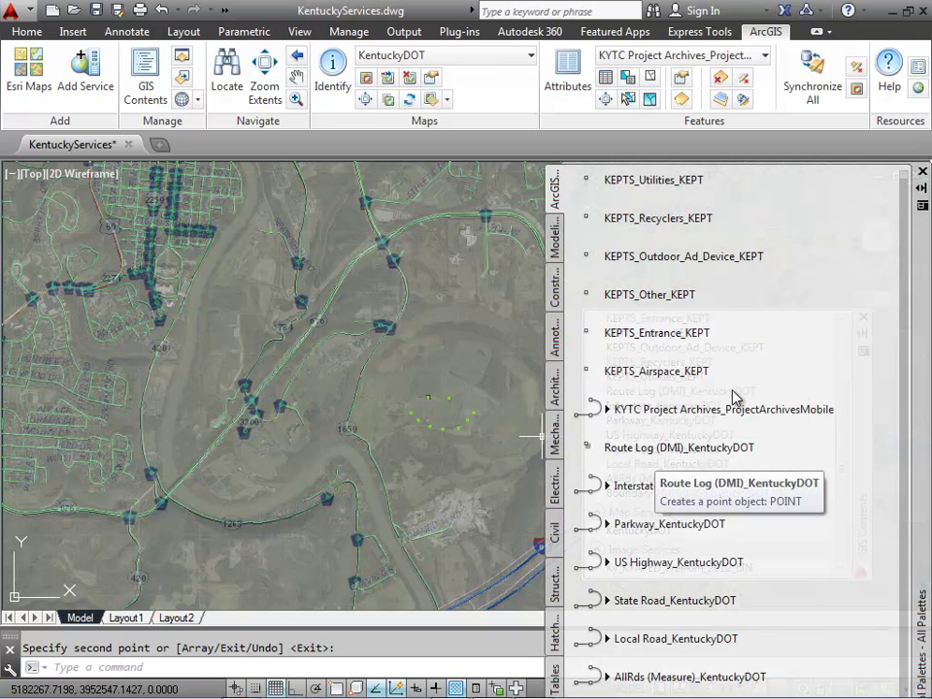
pyautogui.click(921, 207)
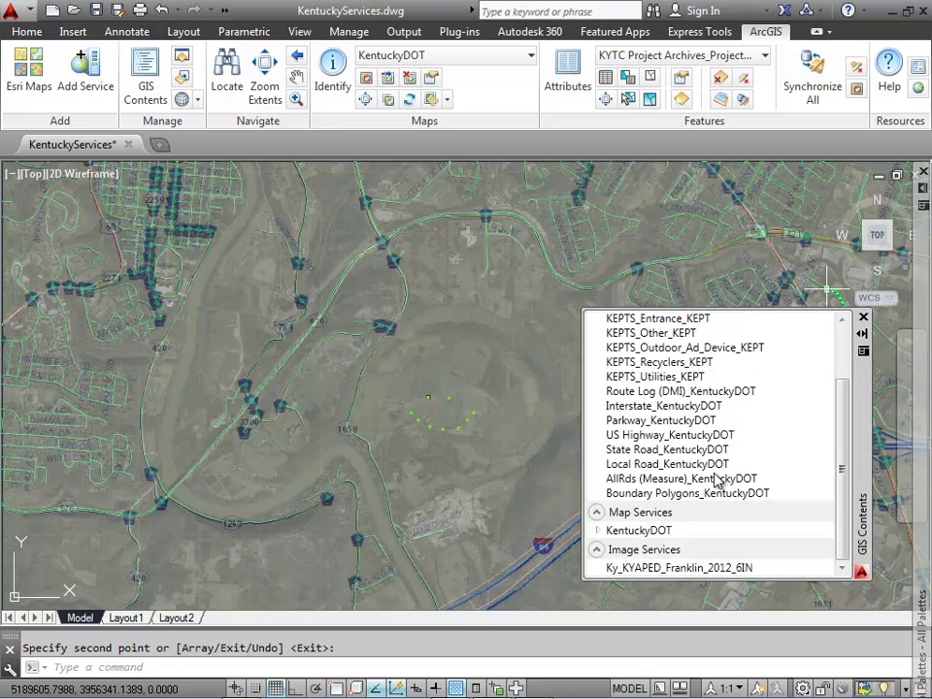
# Step: Synchronize Route Log (DMI)_KentuckyDOT, adding the 9 new points, and view them in ArcMap
pyautogui.moveTo(843, 475); pyautogui.dragTo(844, 437)
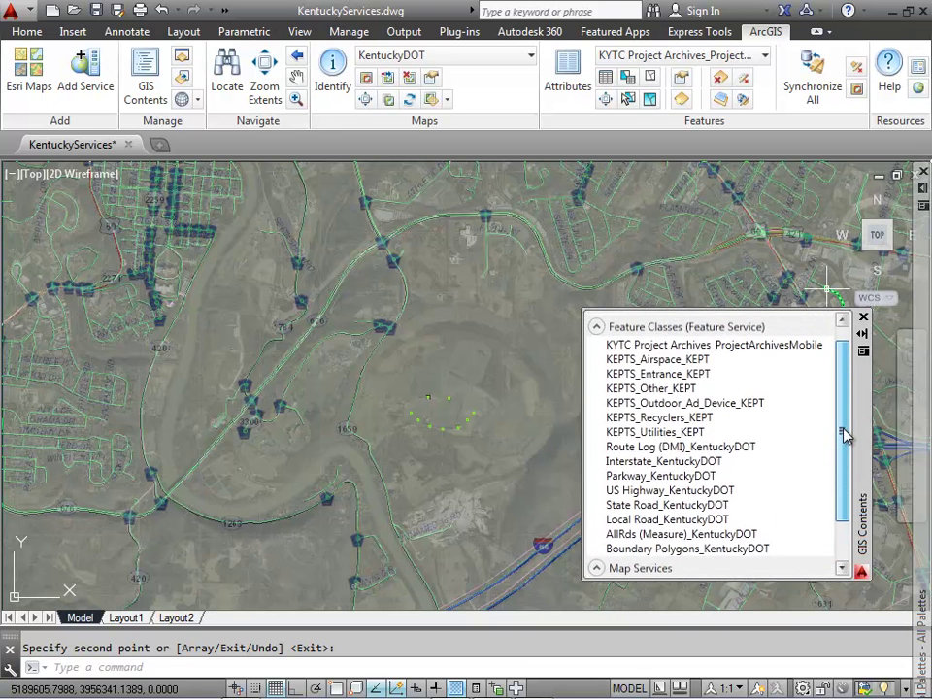
pyautogui.click(716, 450)
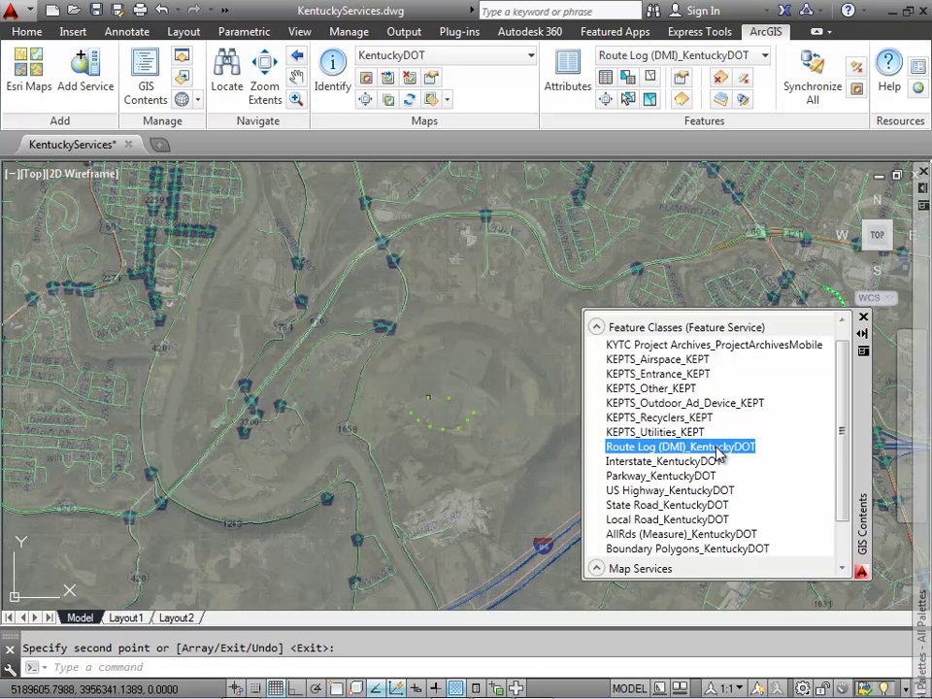
pyautogui.rightClick(716, 449)
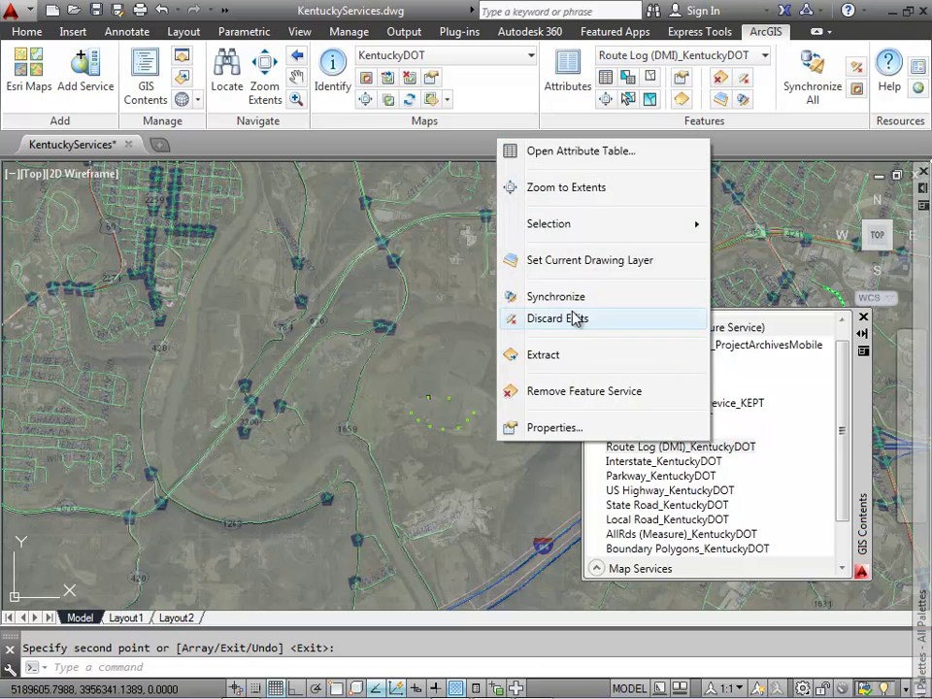
pyautogui.click(546, 299)
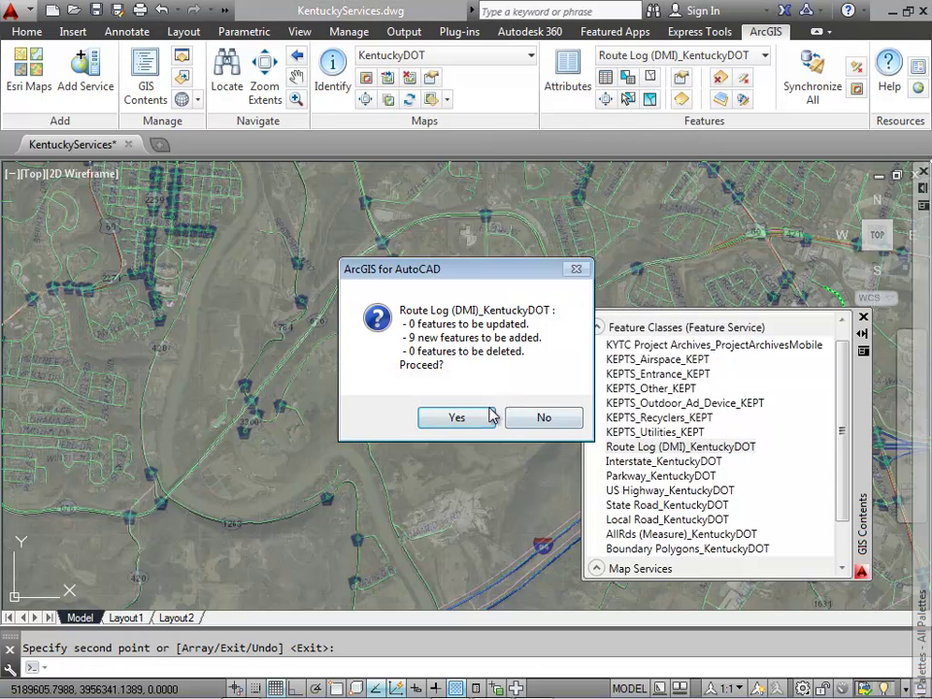
pyautogui.click(453, 420)
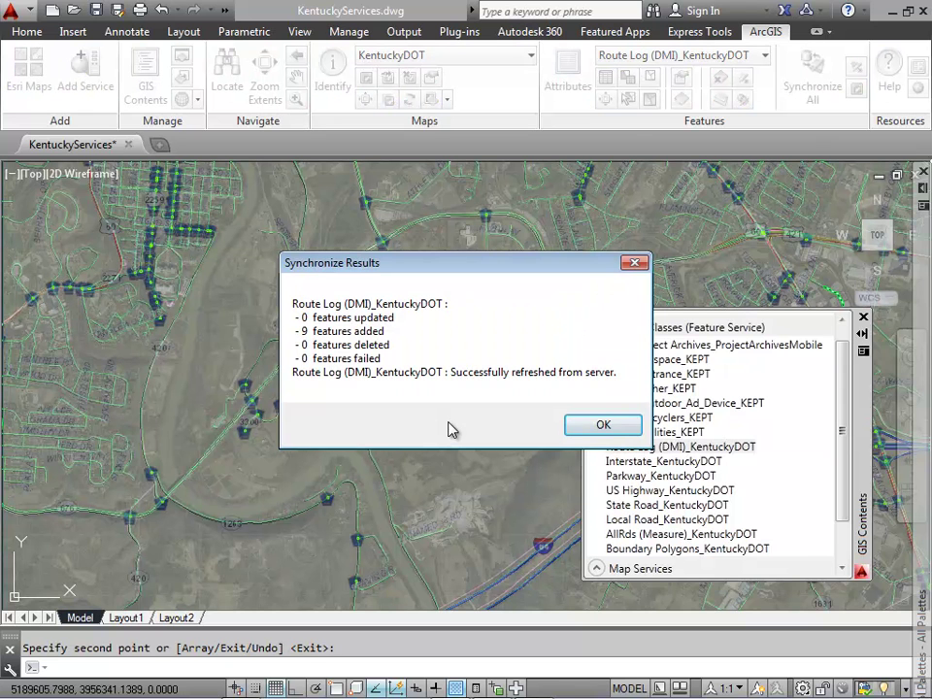
pyautogui.click(598, 425)
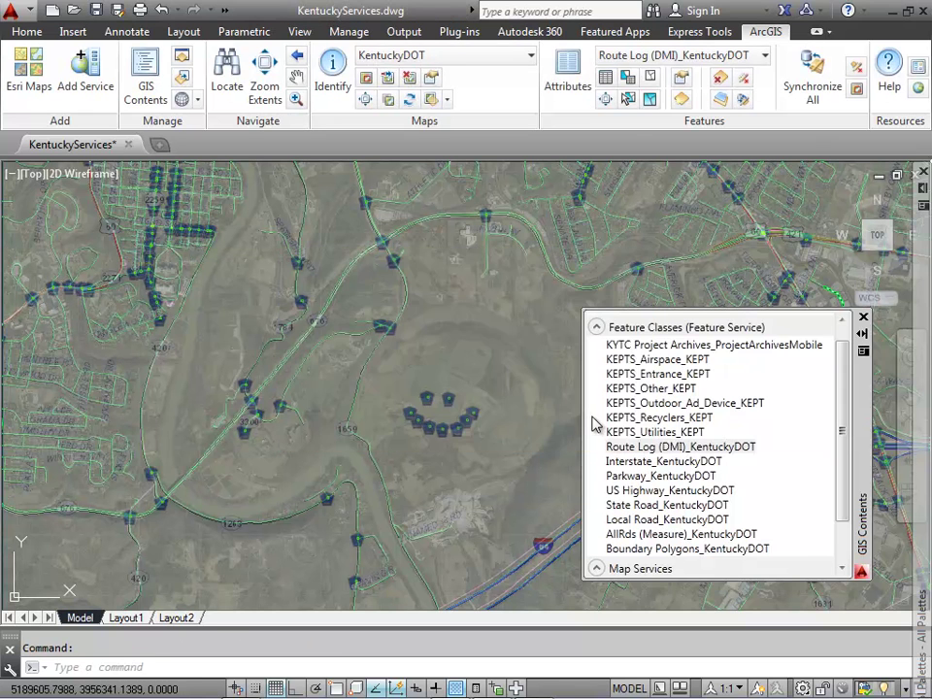
pyautogui.click(241, 686)
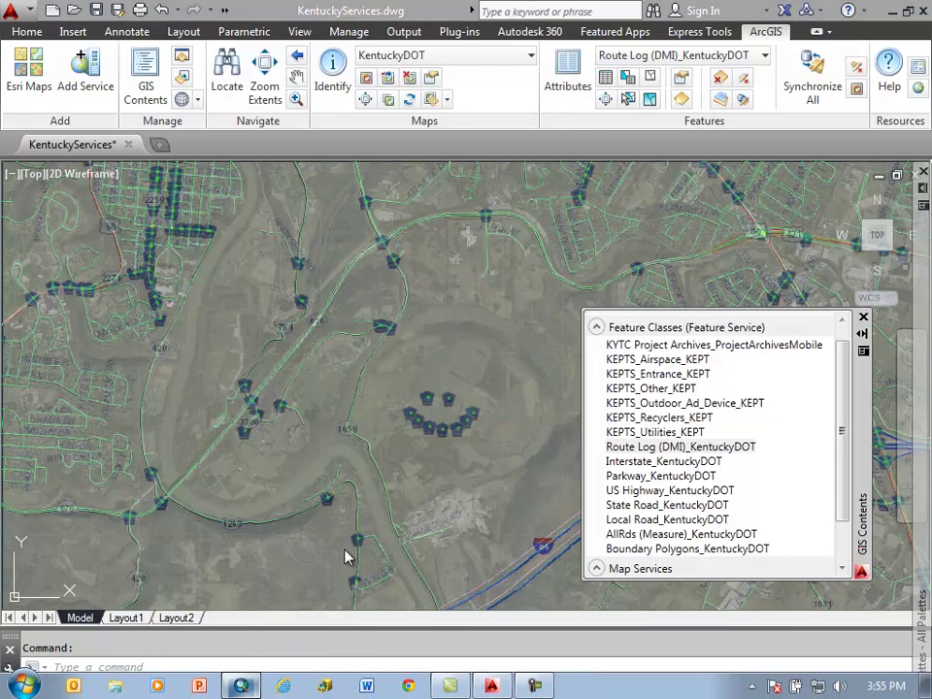
pyautogui.moveTo(511, 395); pyautogui.dragTo(419, 362)
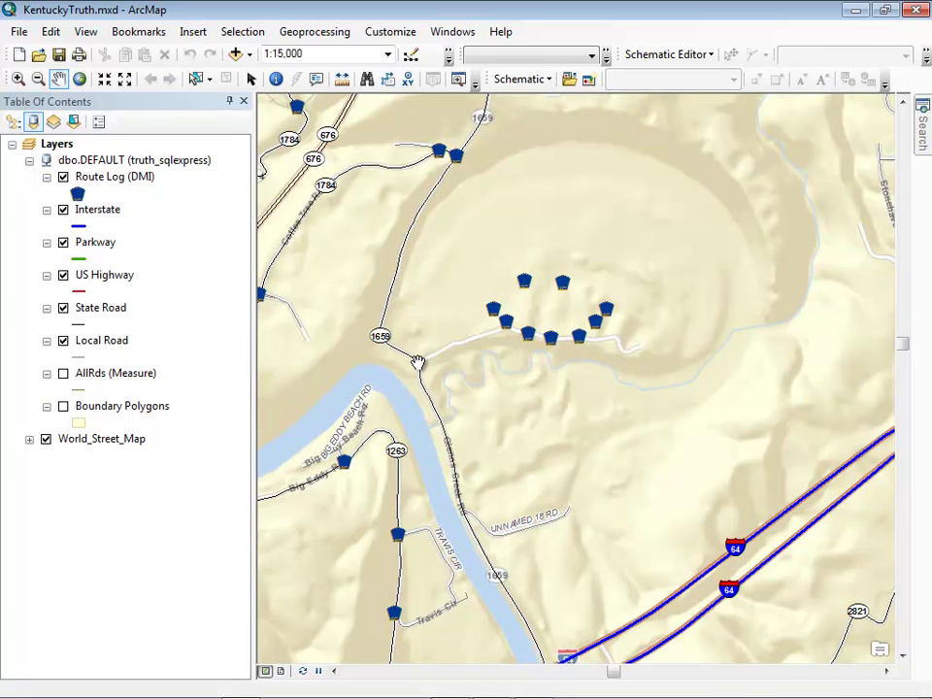
# Step: Start an editing session on the Route Log (DMI) layer
pyautogui.click(146, 180)
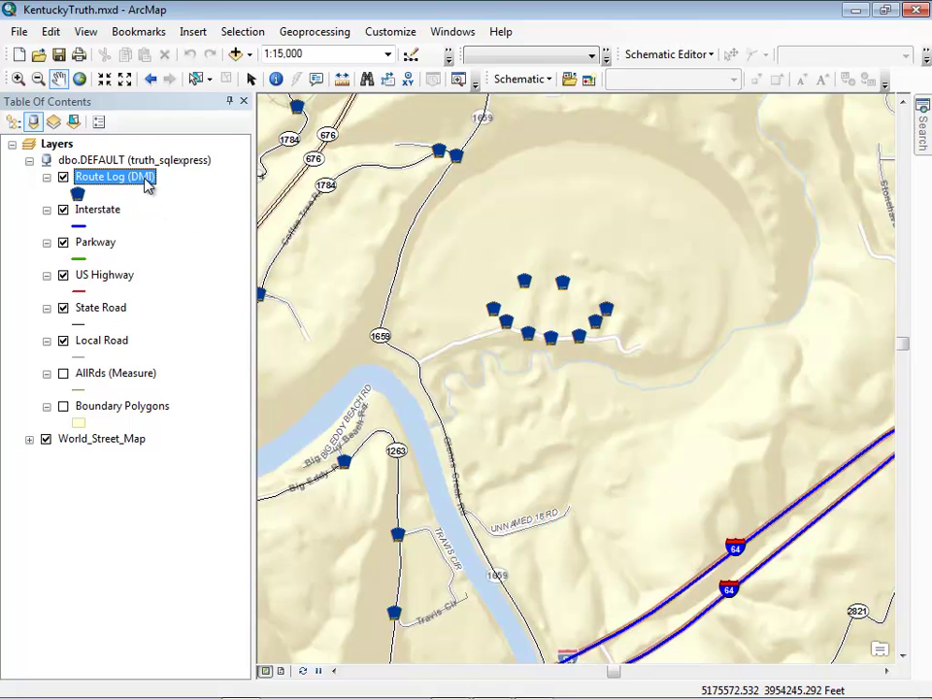
pyautogui.rightClick(146, 182)
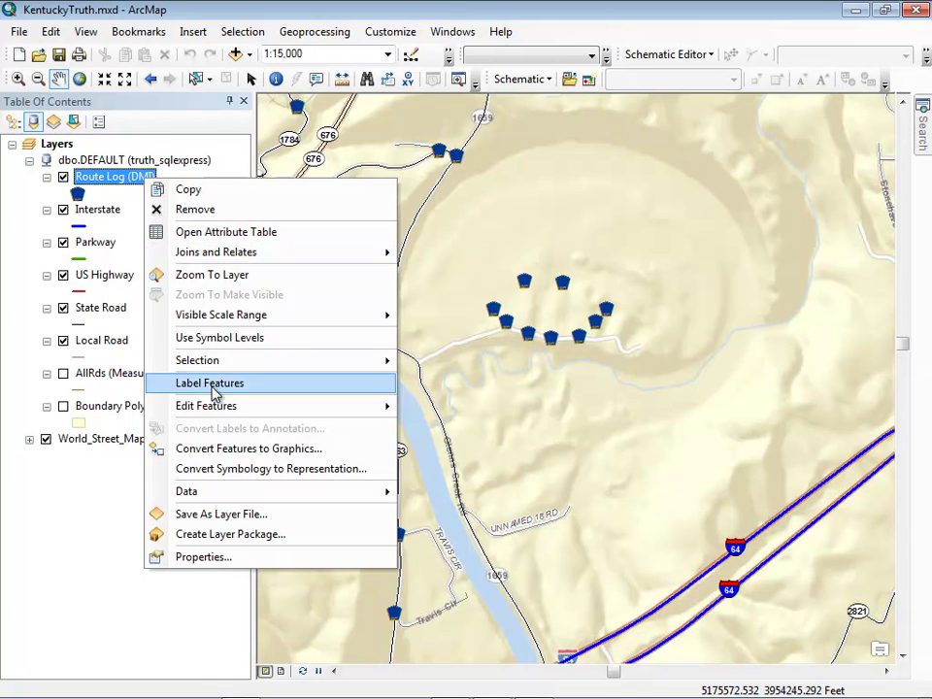
pyautogui.moveTo(388, 406)
pyautogui.click(450, 409)
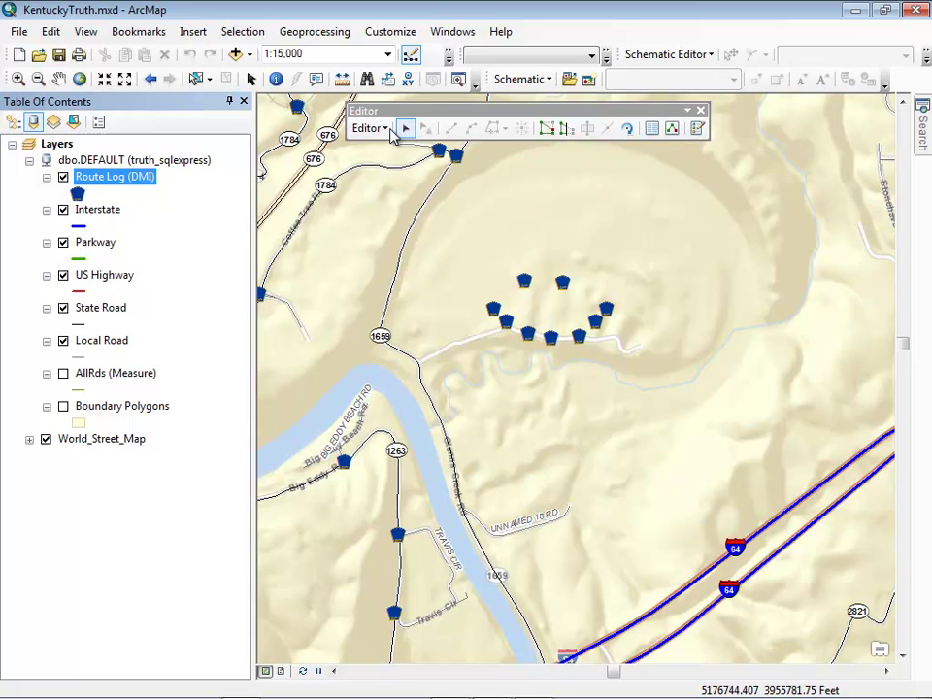
# Step: Dock the Create Features window at right and pick the Route Log (DMI) template
pyautogui.click(387, 130)
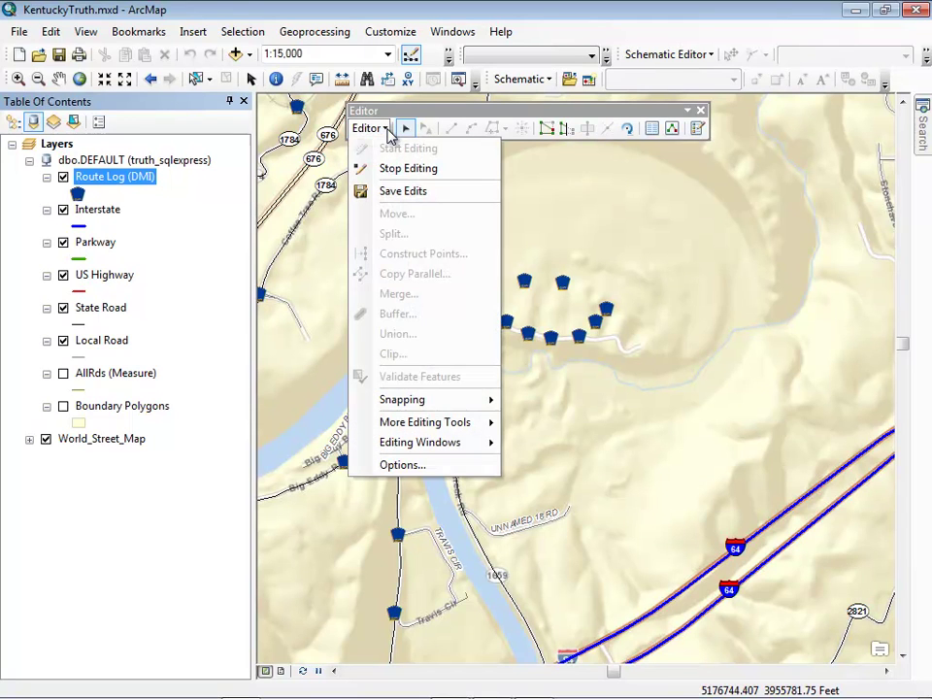
pyautogui.moveTo(485, 446)
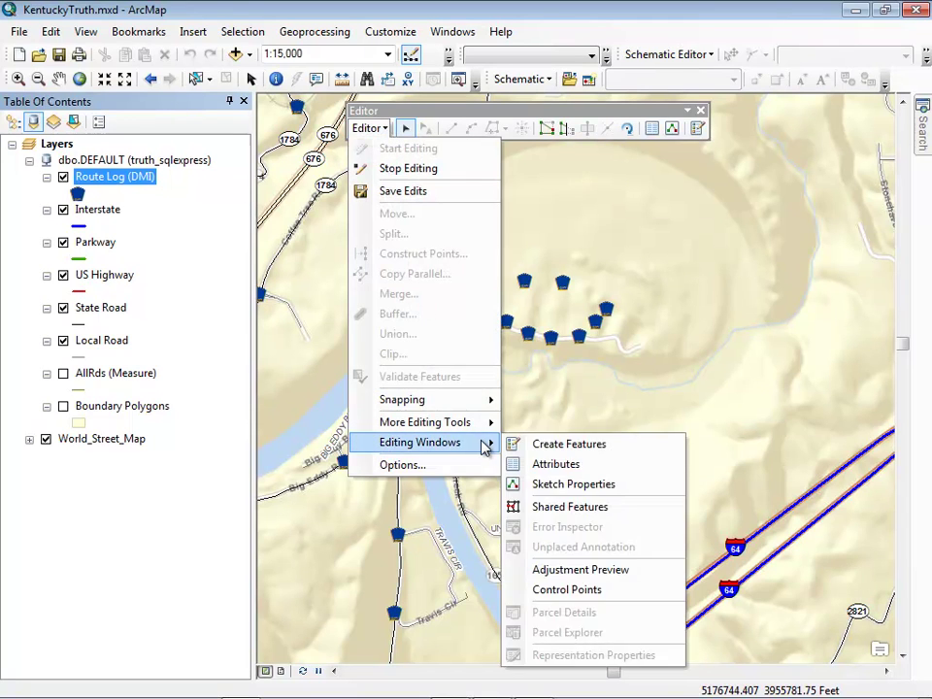
pyautogui.click(542, 449)
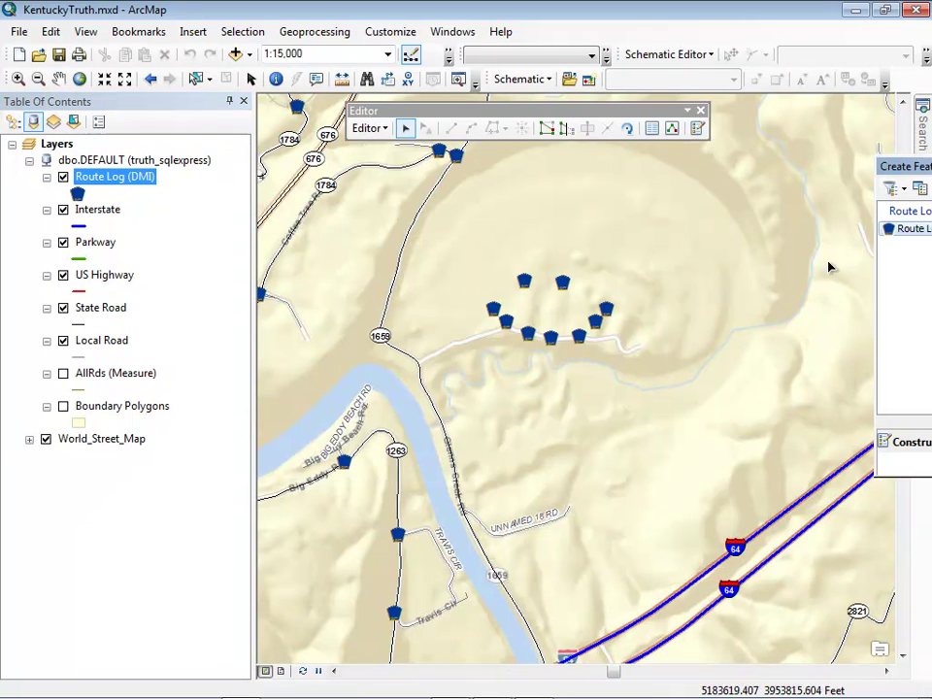
pyautogui.moveTo(890, 180); pyautogui.dragTo(732, 181)
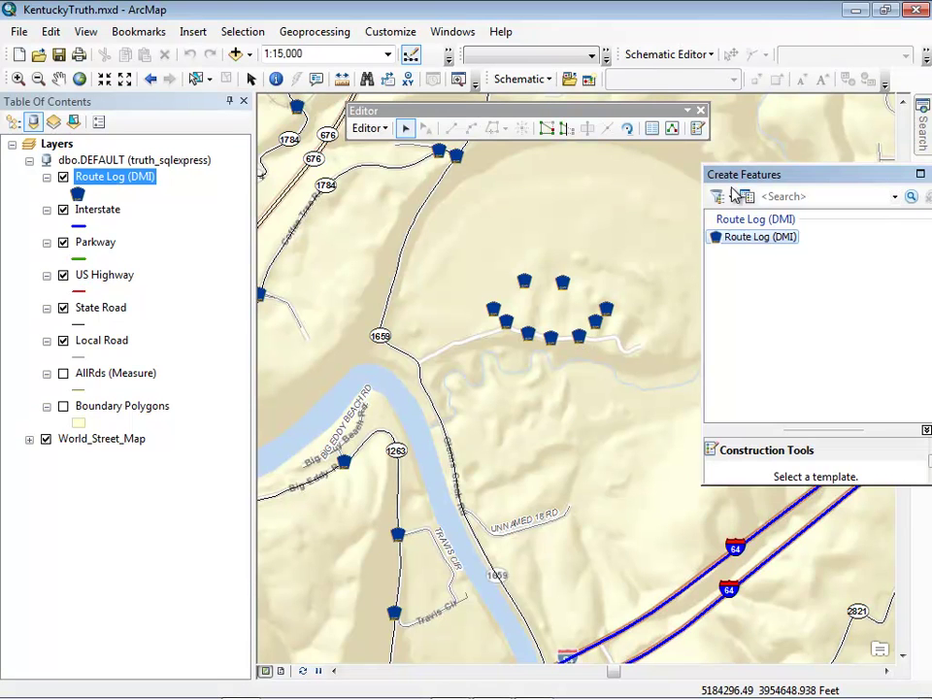
pyautogui.click(728, 239)
# Step: Place thirteen Route Log (DMI) points on, below and north of the river-bend road
pyautogui.click(563, 340)
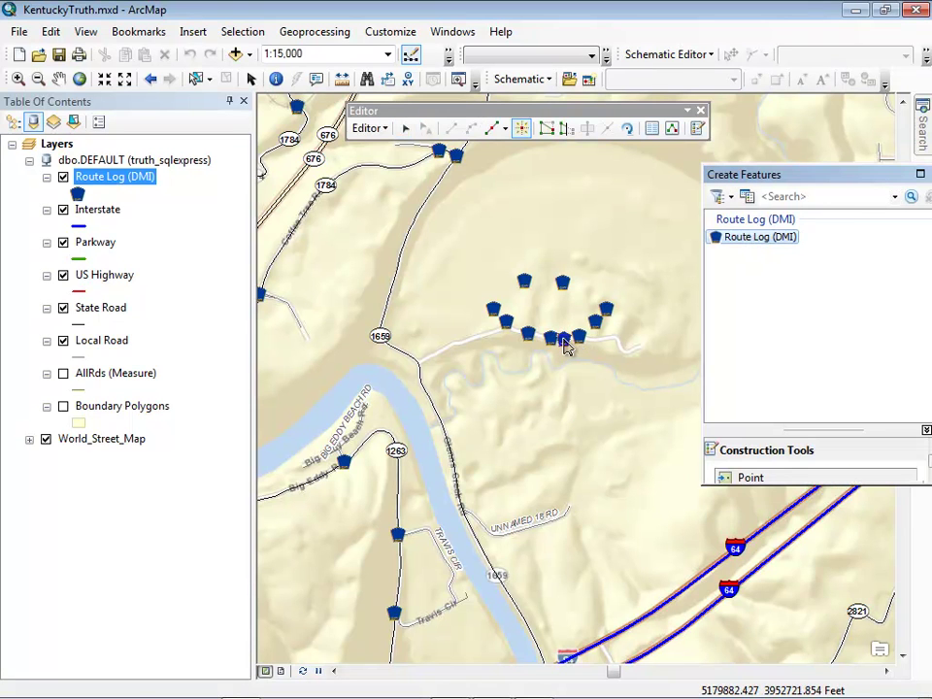
pyautogui.click(540, 336)
pyautogui.click(571, 358)
pyautogui.click(573, 372)
pyautogui.click(587, 367)
pyautogui.click(584, 351)
pyautogui.click(529, 266)
pyautogui.click(541, 270)
pyautogui.click(545, 284)
pyautogui.click(535, 293)
pyautogui.click(564, 269)
pyautogui.click(581, 273)
pyautogui.click(570, 289)
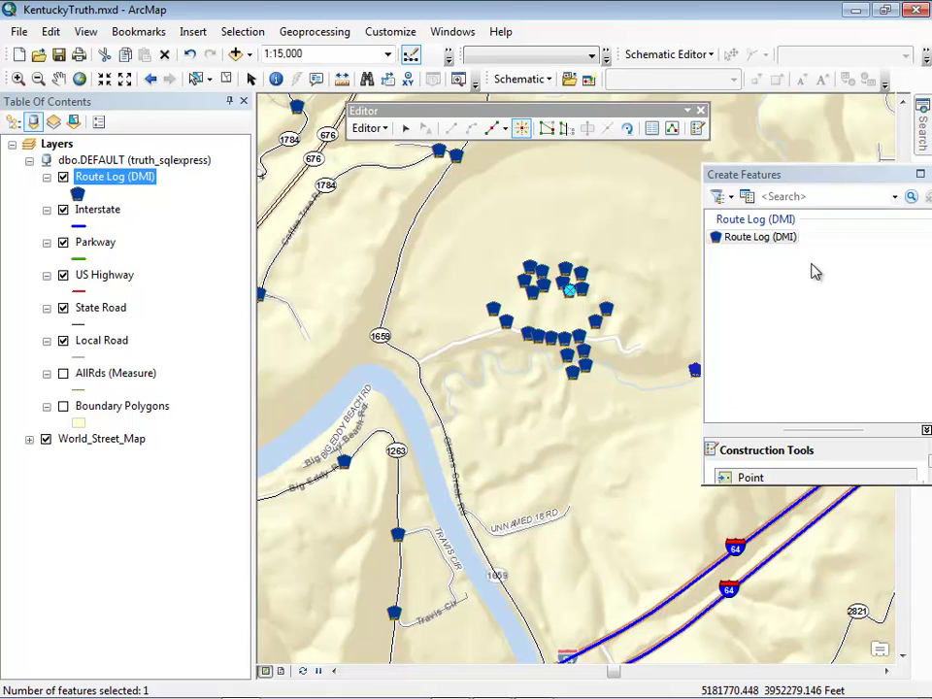
# Step: Stop editing and save the new point edits
pyautogui.click(384, 131)
pyautogui.click(406, 168)
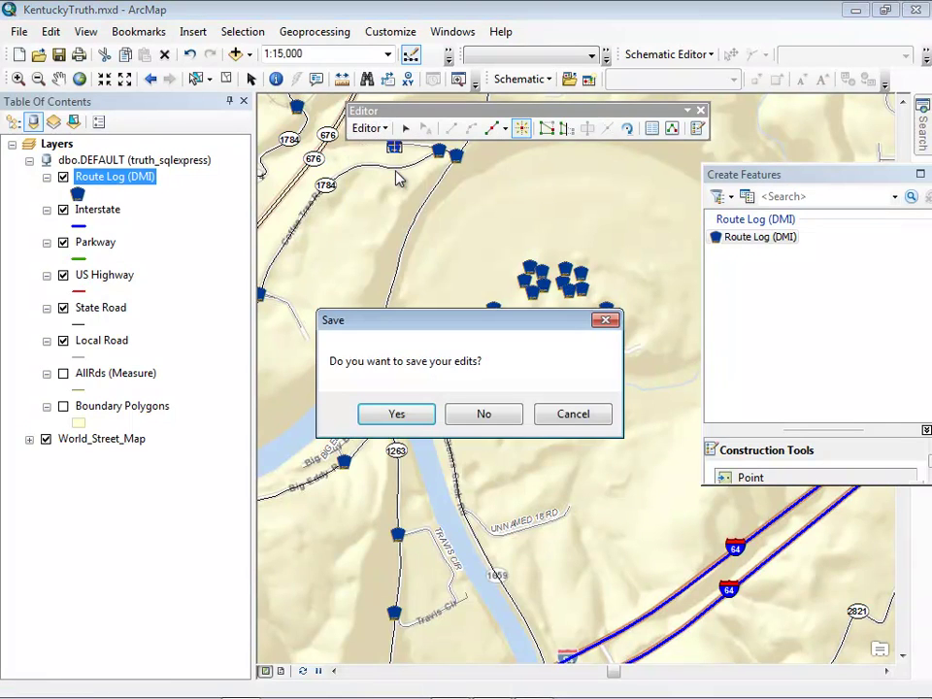
pyautogui.click(398, 414)
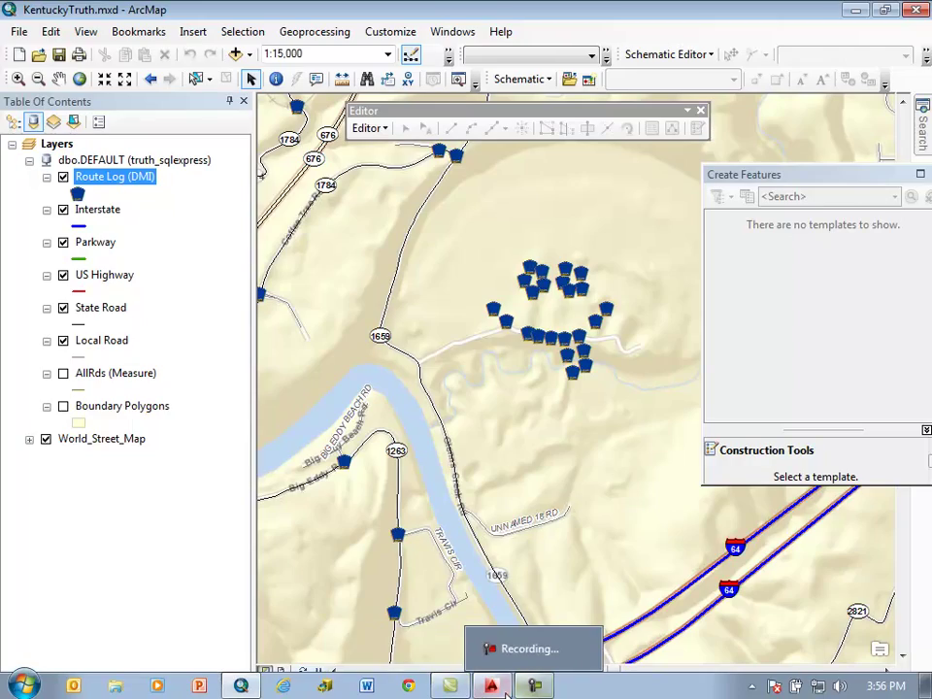
# Step: In AutoCAD, centre the river-bend cluster and synchronize Route Log (DMI)_KentuckyDOT to pull ArcMap's points
pyautogui.click(492, 687)
pyautogui.moveTo(468, 430); pyautogui.dragTo(530, 307)
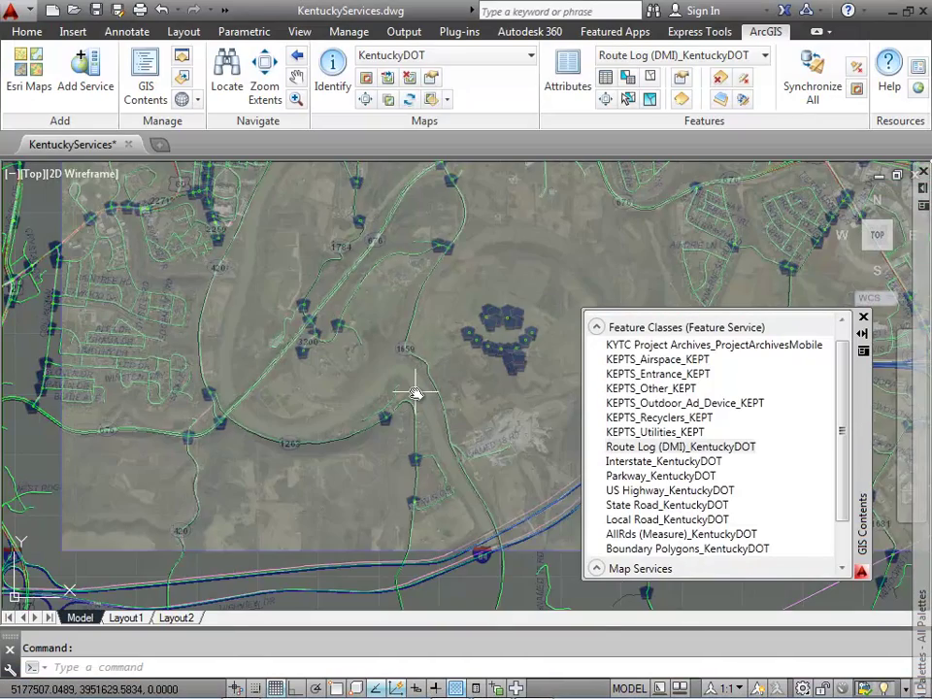
pyautogui.scroll(5, 512, 350)
pyautogui.moveTo(497, 298); pyautogui.dragTo(445, 377)
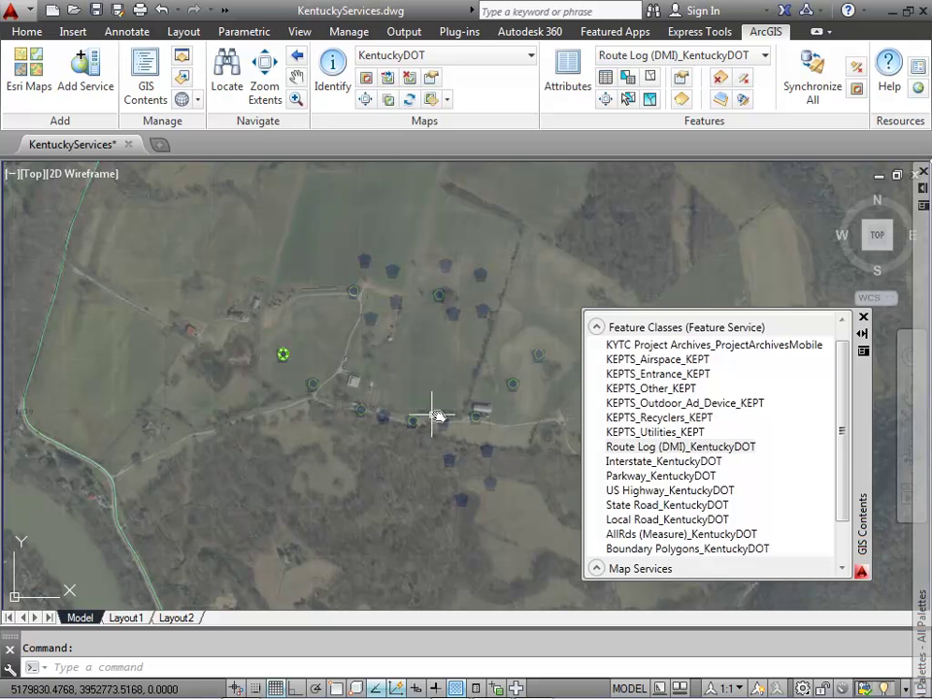
pyautogui.click(638, 448)
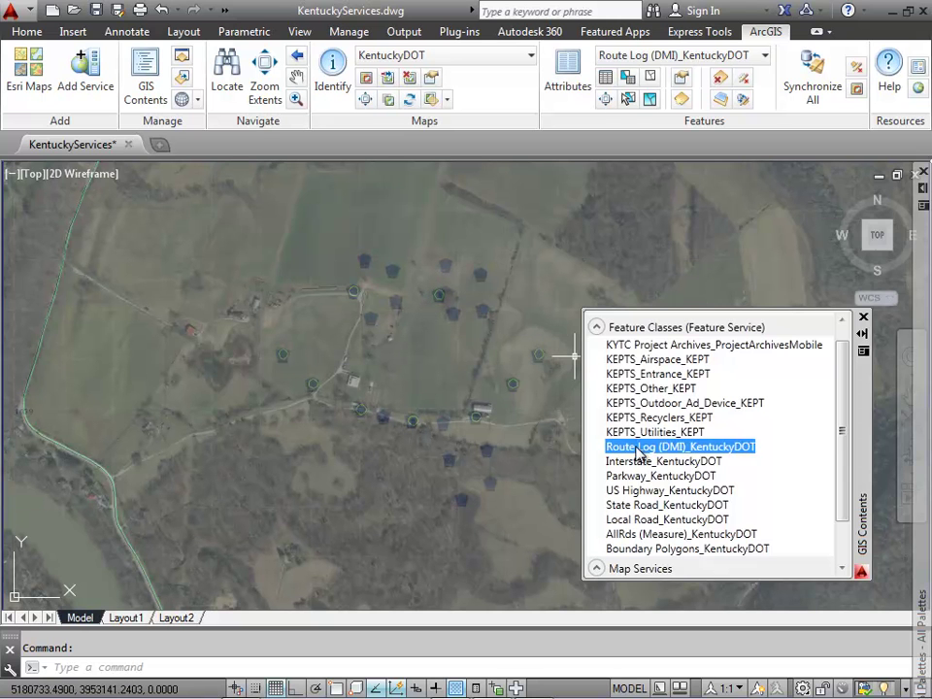
pyautogui.rightClick(638, 449)
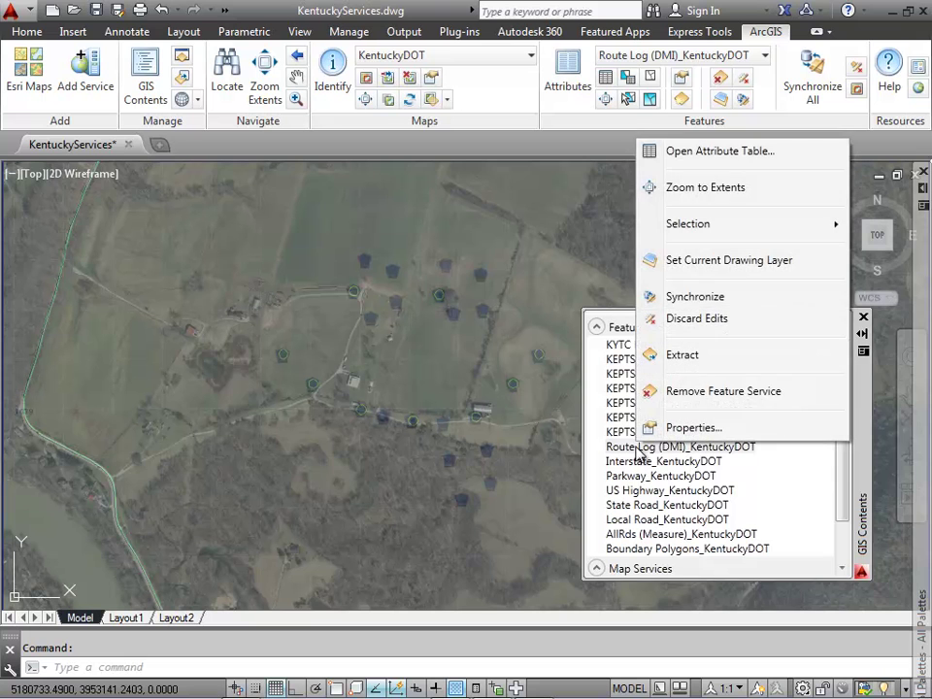
pyautogui.click(677, 298)
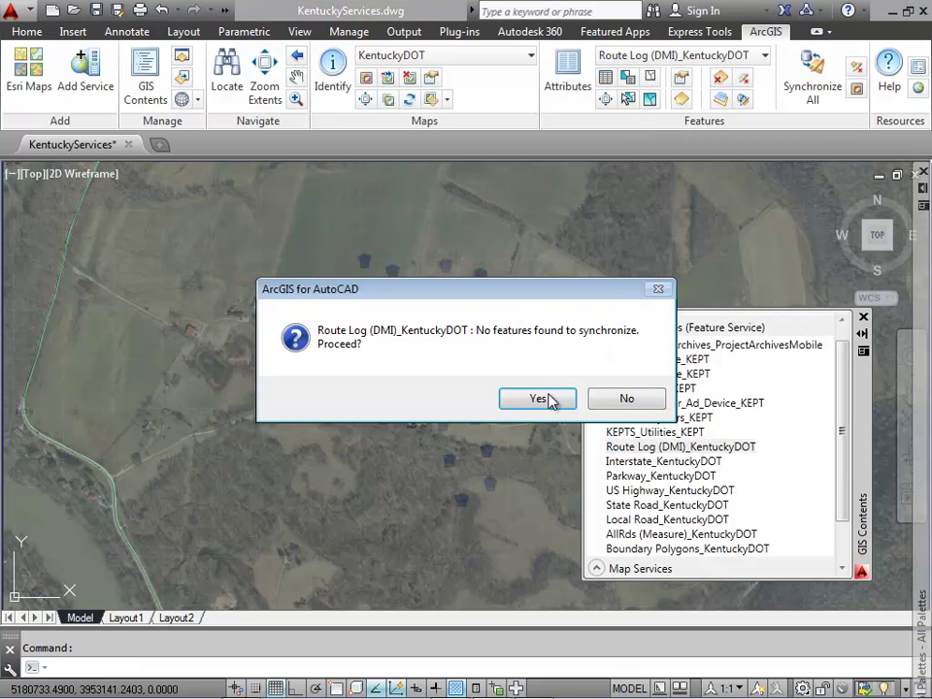
pyautogui.click(540, 400)
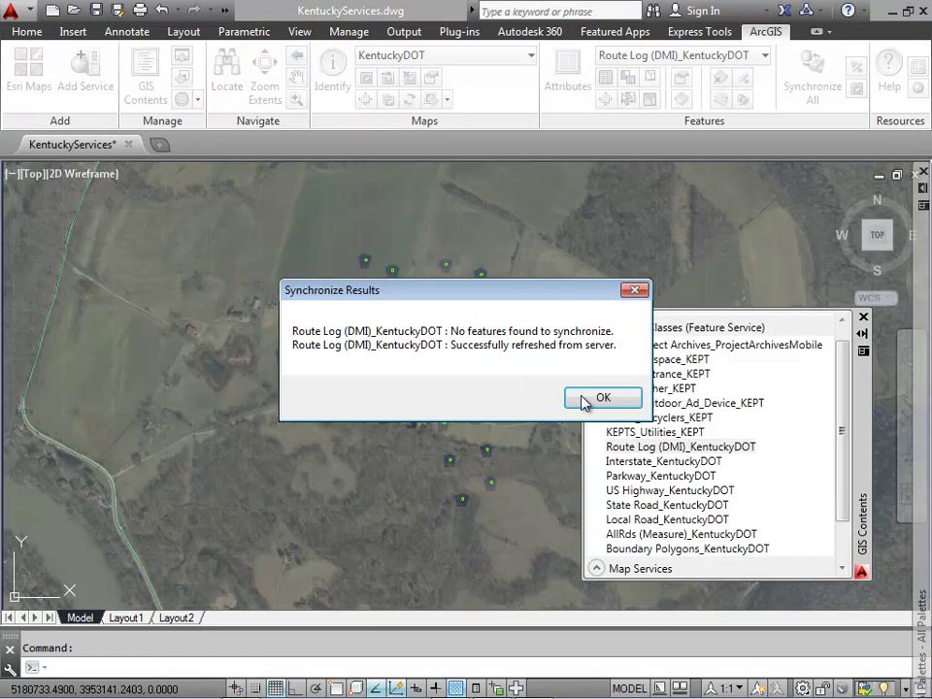
pyautogui.click(592, 398)
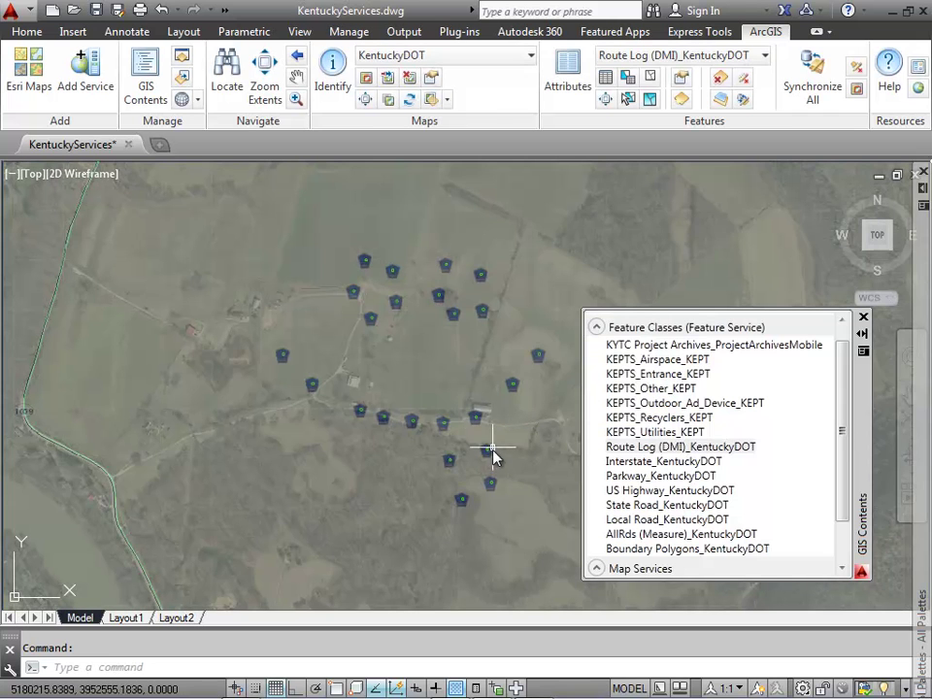
pyautogui.click(443, 423)
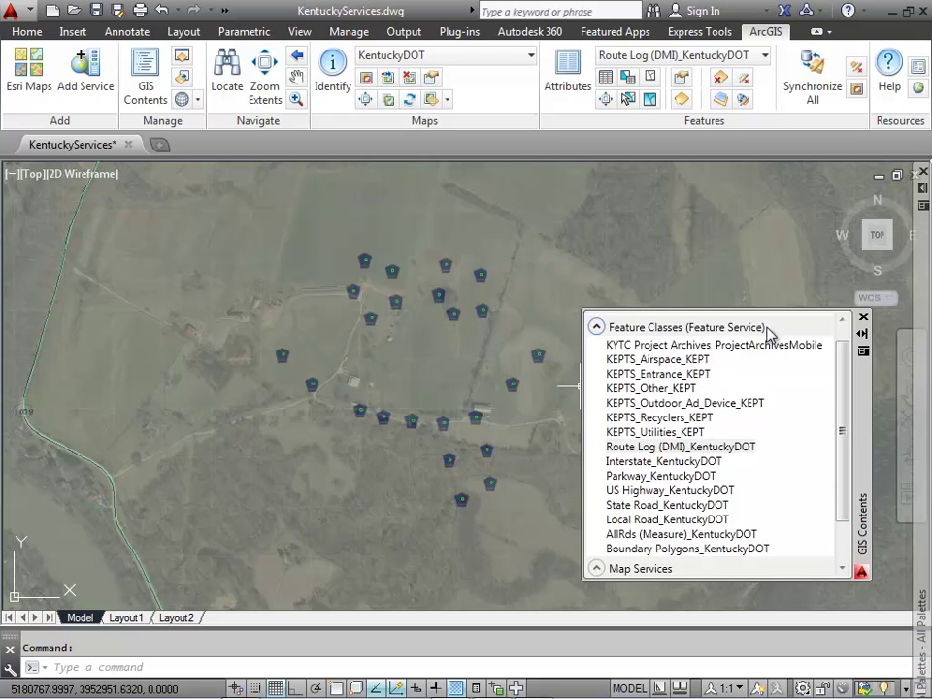
# Step: Add a Route Log point left of centre by the road and delete four points south of it
pyautogui.moveTo(925, 204)
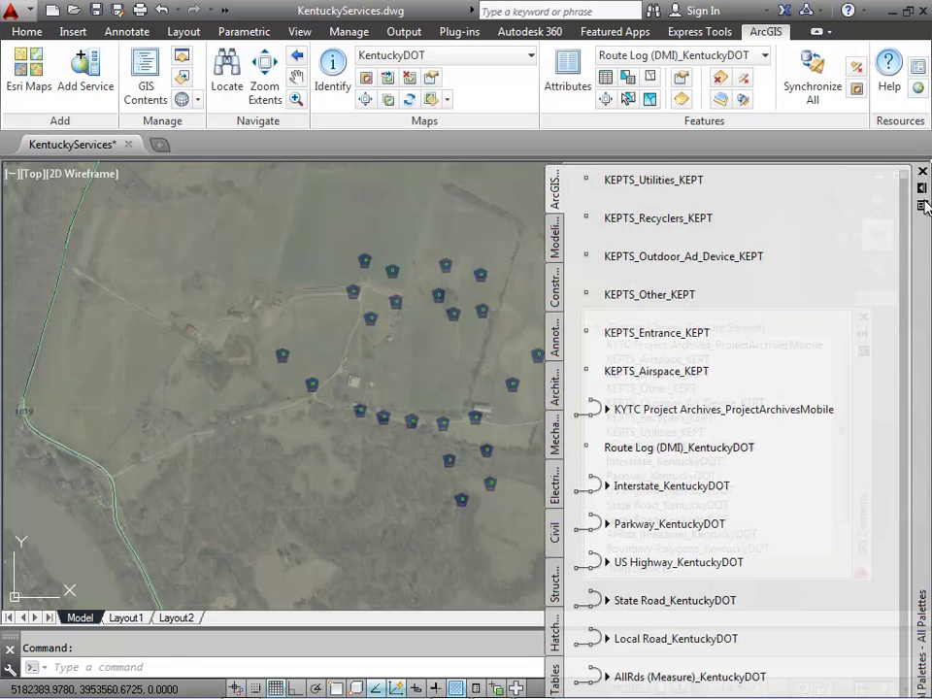
pyautogui.click(761, 444)
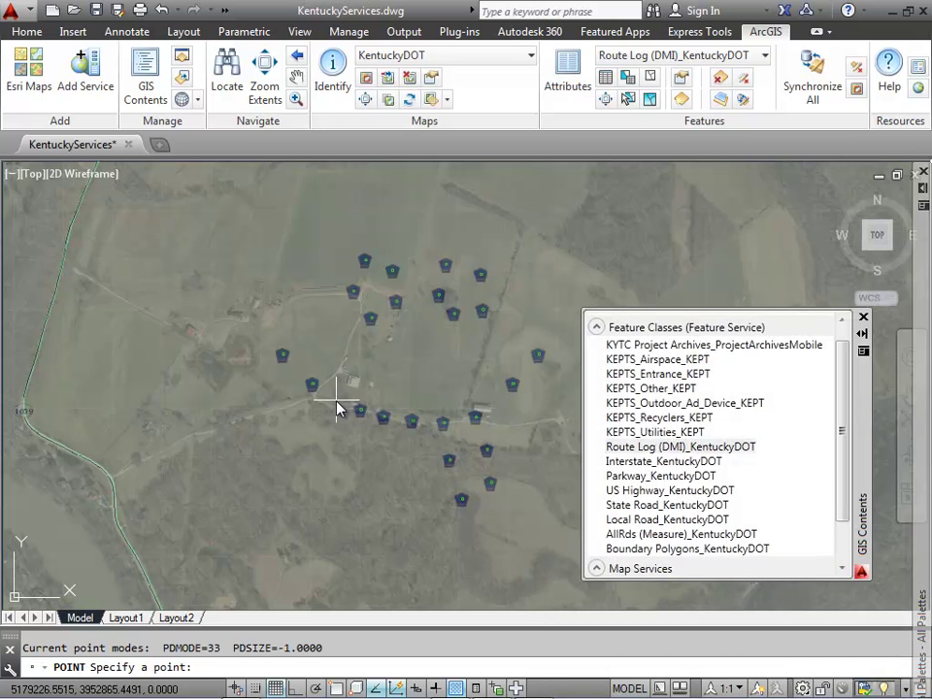
pyautogui.click(336, 399)
pyautogui.click(408, 450)
pyautogui.click(524, 529)
pyautogui.press('Delete')
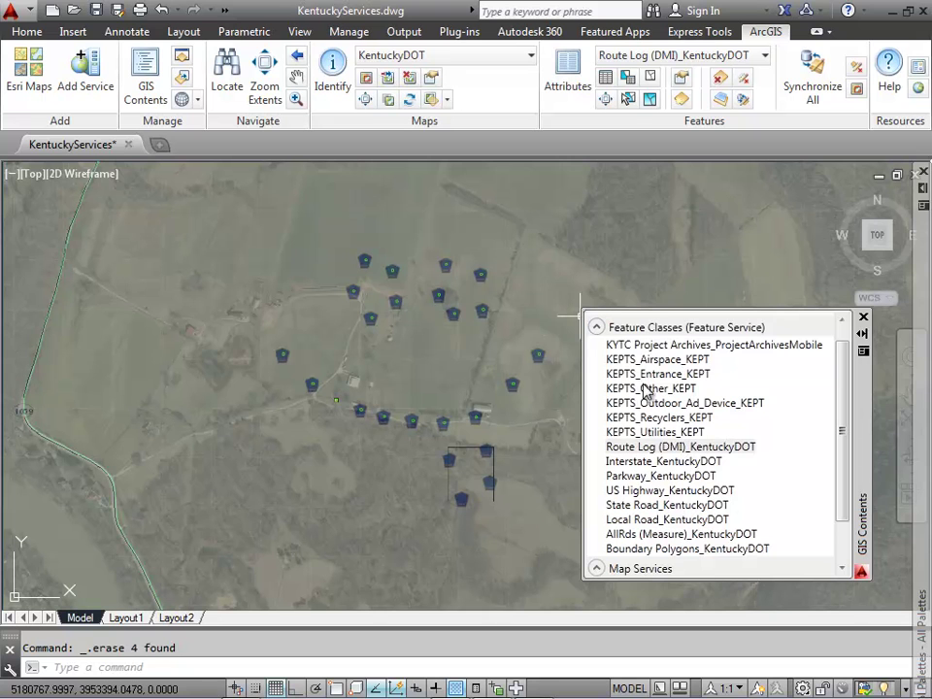
# Step: Synchronize Route Log (DMI)_KentuckyDOT, confirming one addition and four deletions
pyautogui.click(633, 448)
pyautogui.rightClick(633, 449)
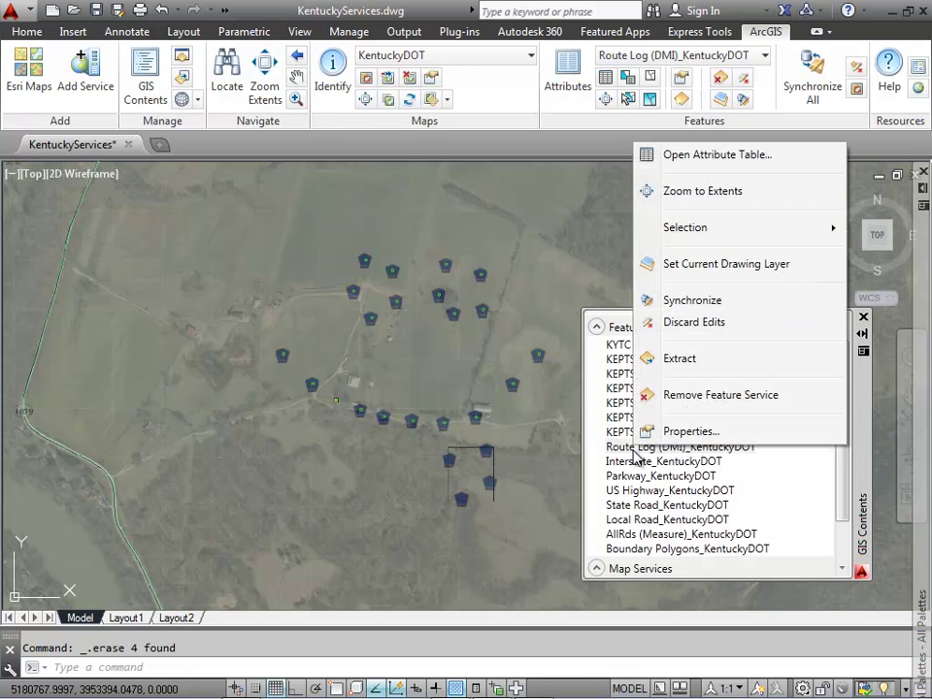
pyautogui.click(683, 303)
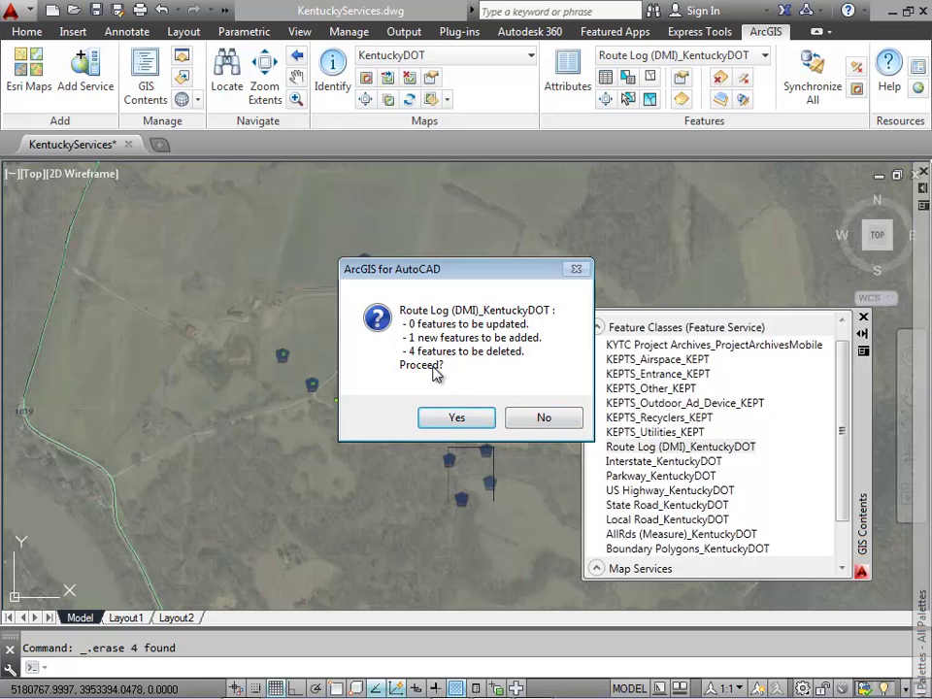
pyautogui.click(458, 420)
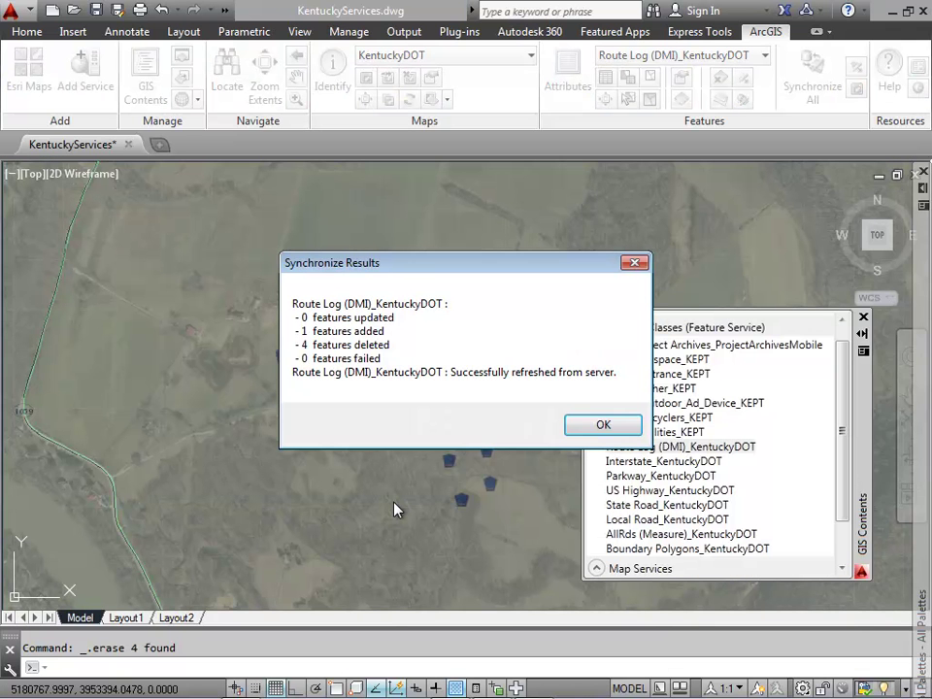
pyautogui.click(589, 427)
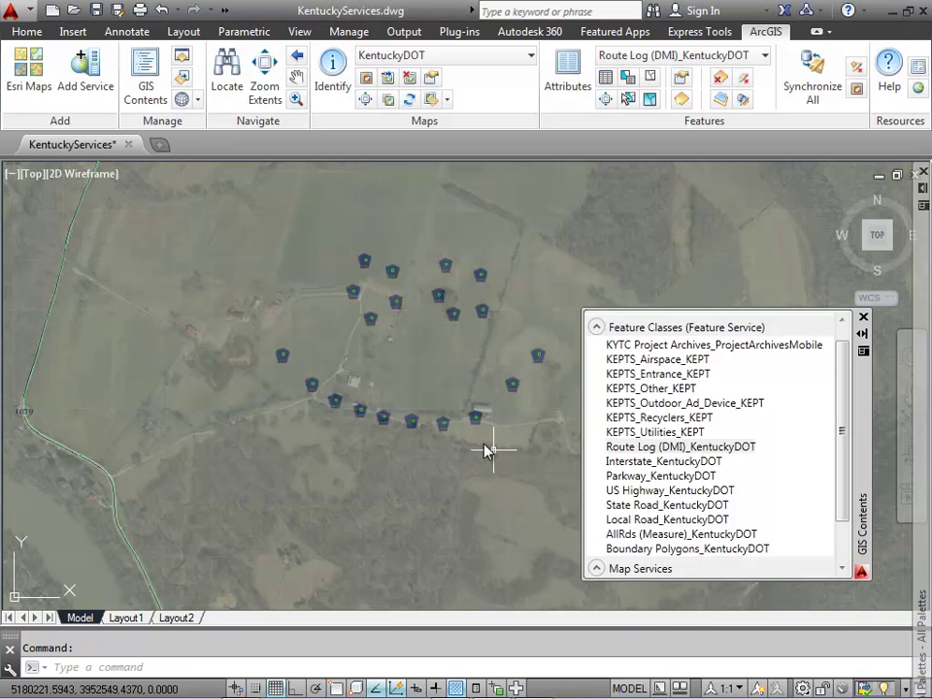
# Step: In Bentley Map's Raster Manager, attach KentuckyDOT.xwms as a WMS raster alongside KentuckyRaster.xwms
pyautogui.moveTo(395, 696)
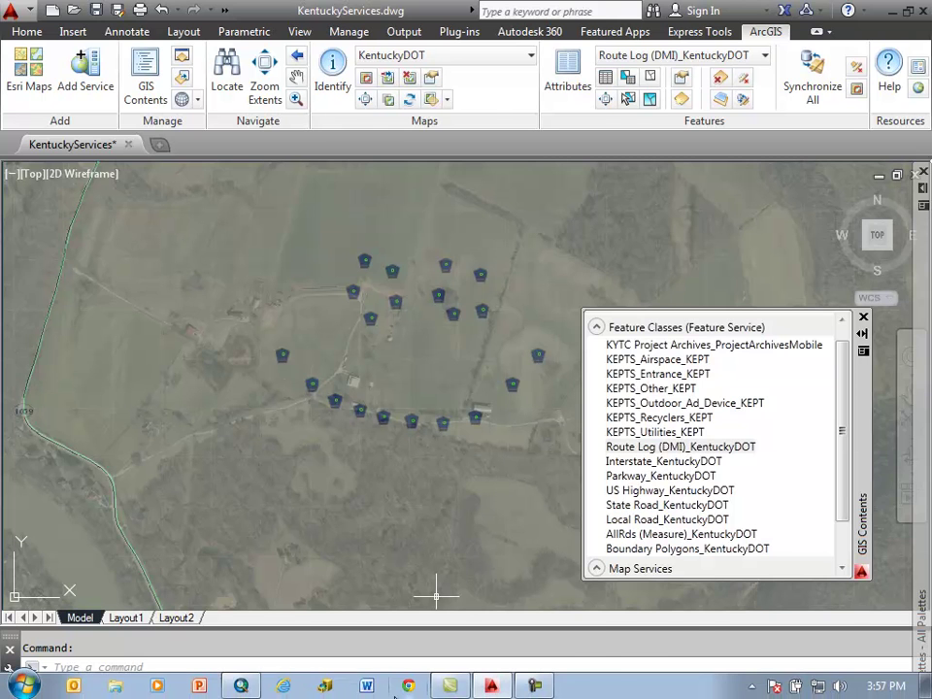
pyautogui.click(261, 688)
pyautogui.moveTo(537, 389); pyautogui.dragTo(458, 362)
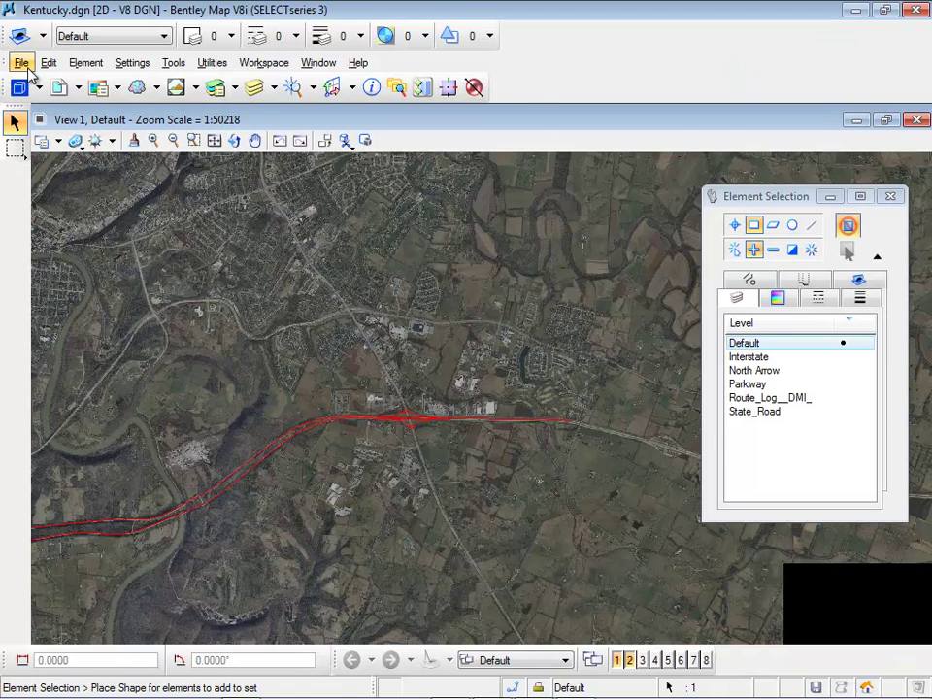
pyautogui.click(25, 64)
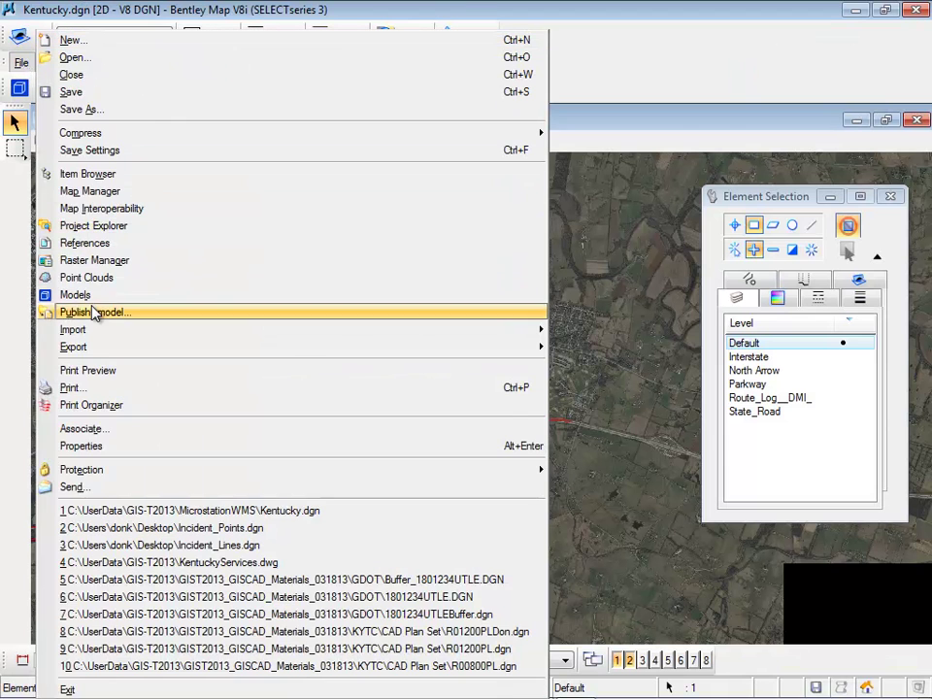
pyautogui.click(94, 260)
pyautogui.click(85, 183)
pyautogui.moveTo(97, 217)
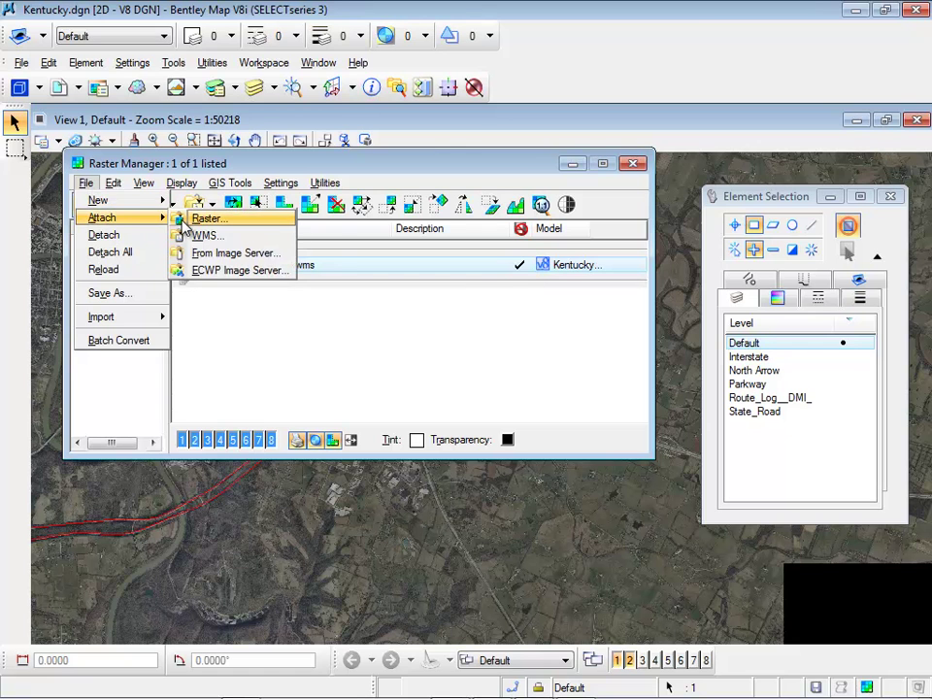
pyautogui.click(177, 235)
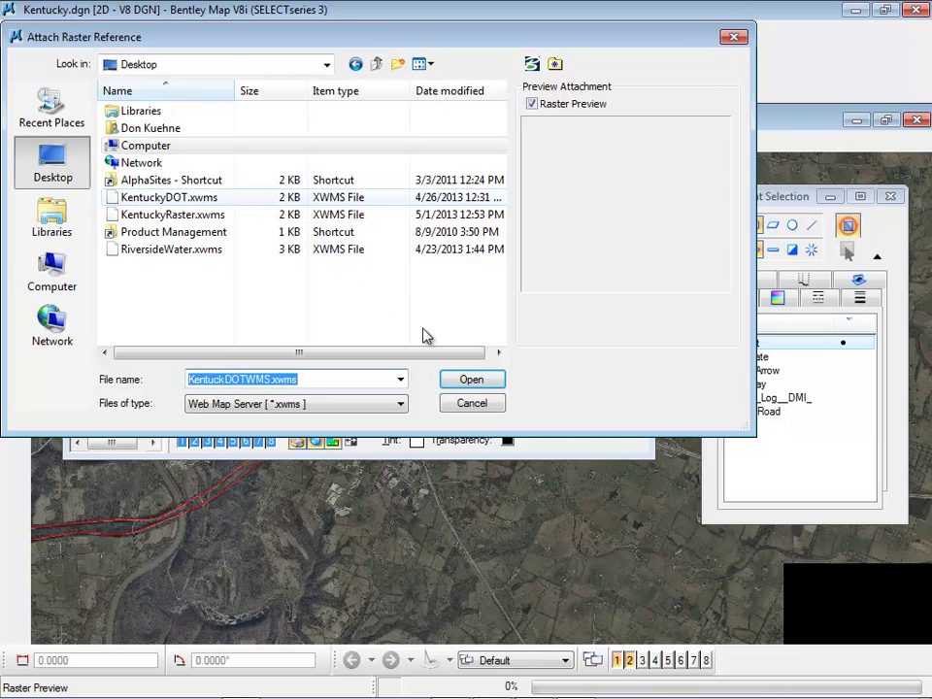
pyautogui.click(459, 378)
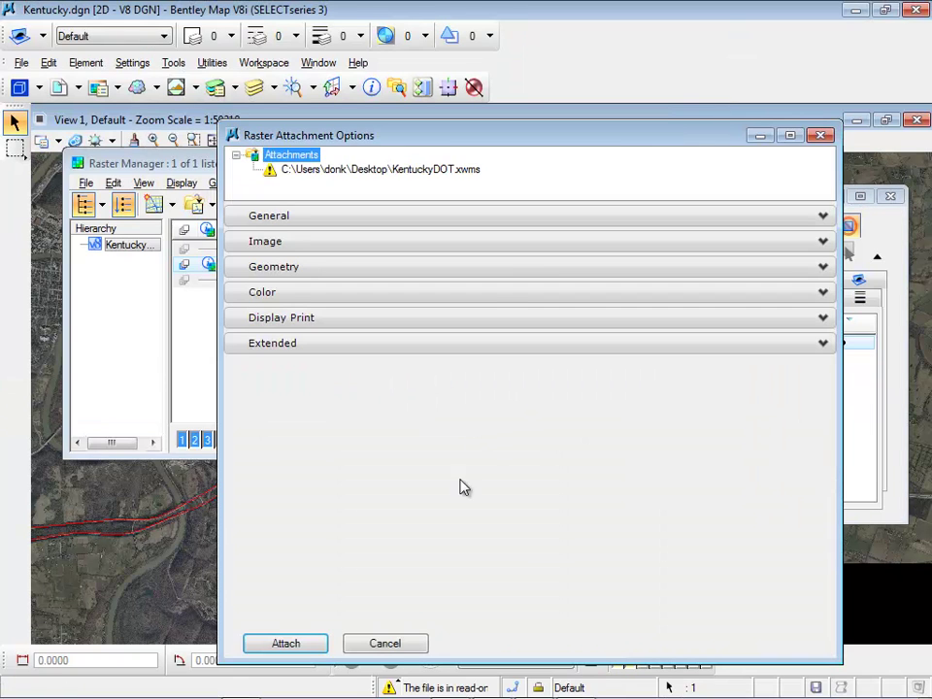
pyautogui.click(294, 645)
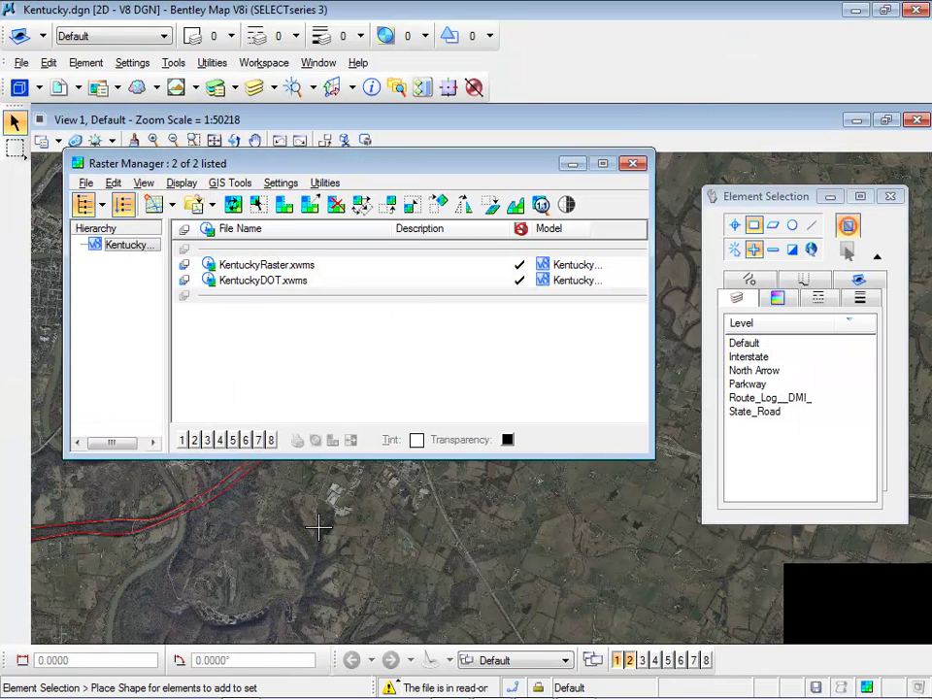
# Step: Make the KentuckyDOT.xwms attachment transparent at about 35% for all colors
pyautogui.click(247, 281)
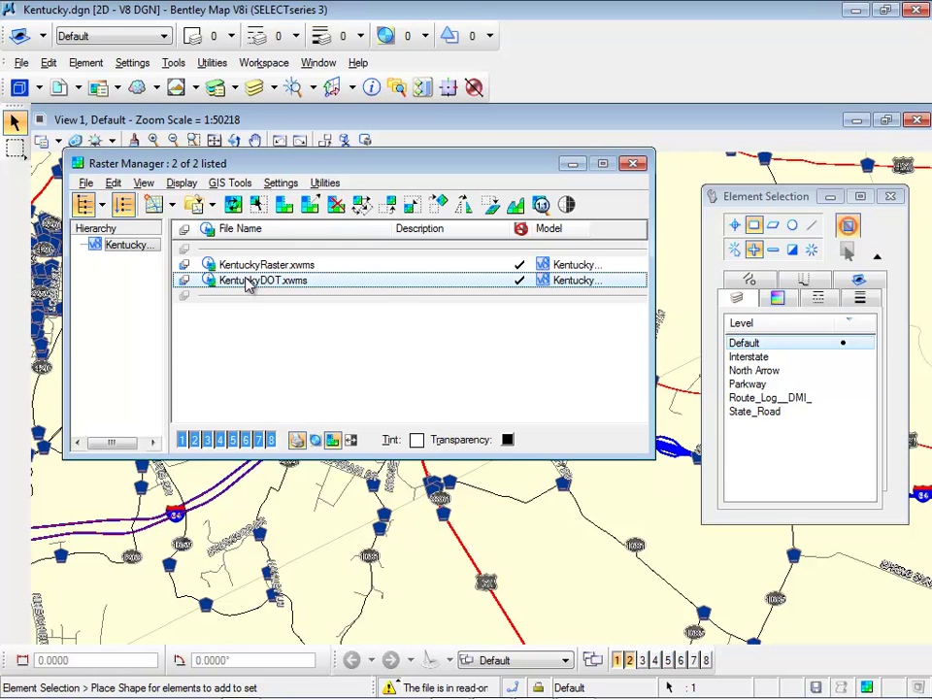
pyautogui.rightClick(248, 281)
pyautogui.click(298, 330)
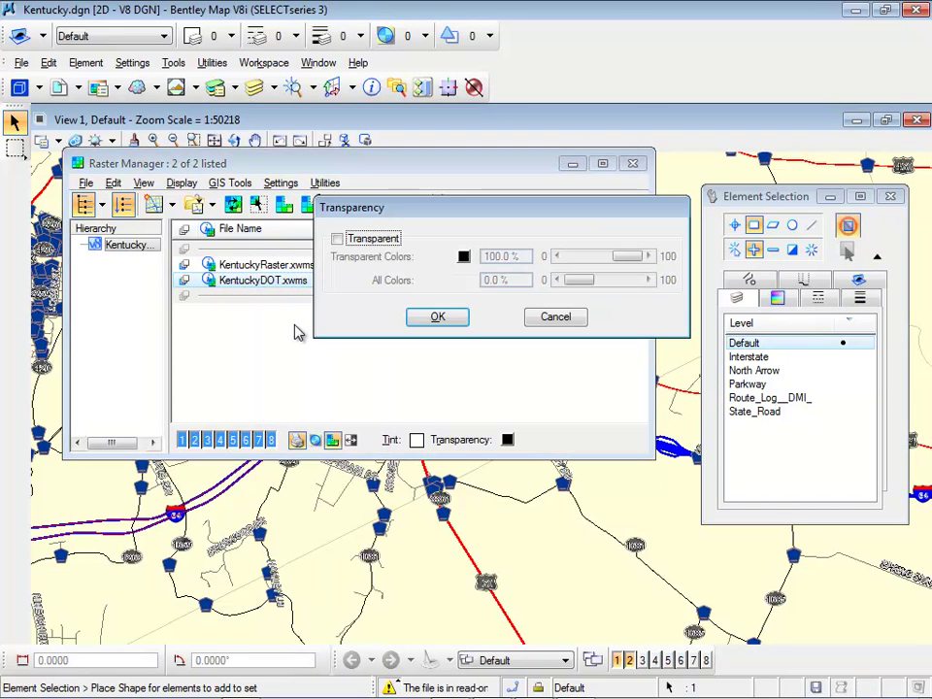
pyautogui.click(338, 239)
pyautogui.moveTo(581, 279); pyautogui.dragTo(598, 281)
pyautogui.click(442, 318)
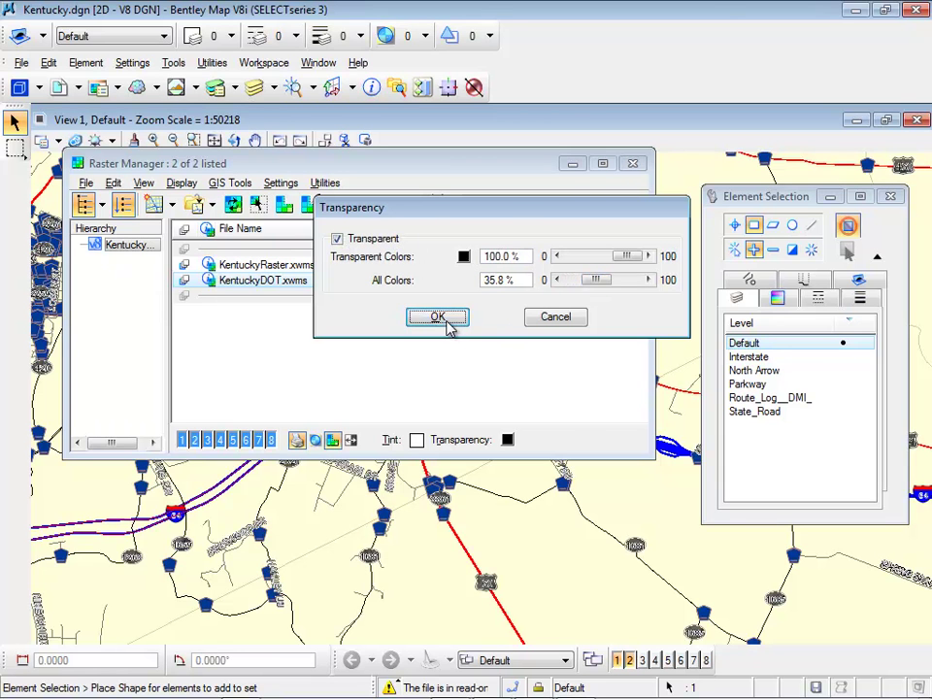
# Step: Close the Raster Manager and element selection panel, then zoom and pan to the Route Log point cluster
pyautogui.click(633, 164)
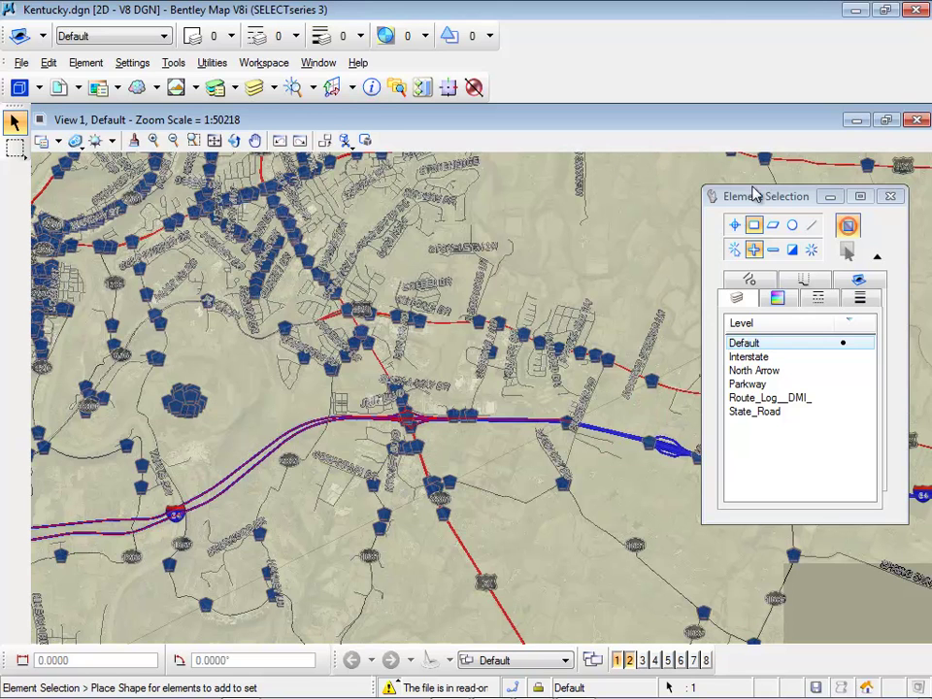
pyautogui.click(890, 196)
pyautogui.scroll(2, 224, 395)
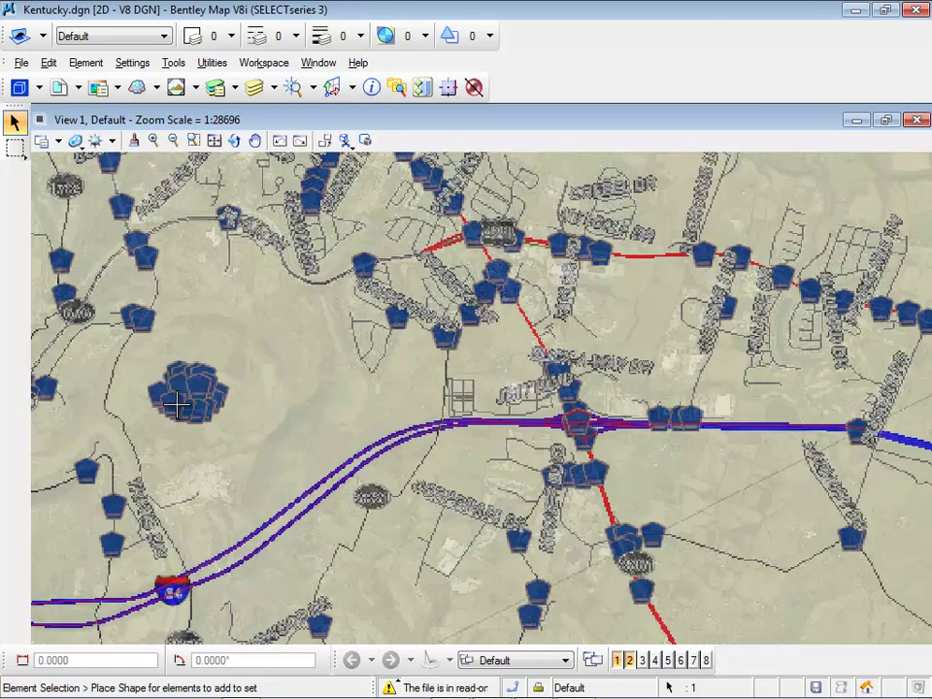
pyautogui.moveTo(224, 396); pyautogui.dragTo(525, 374)
pyautogui.scroll(4, 370, 395)
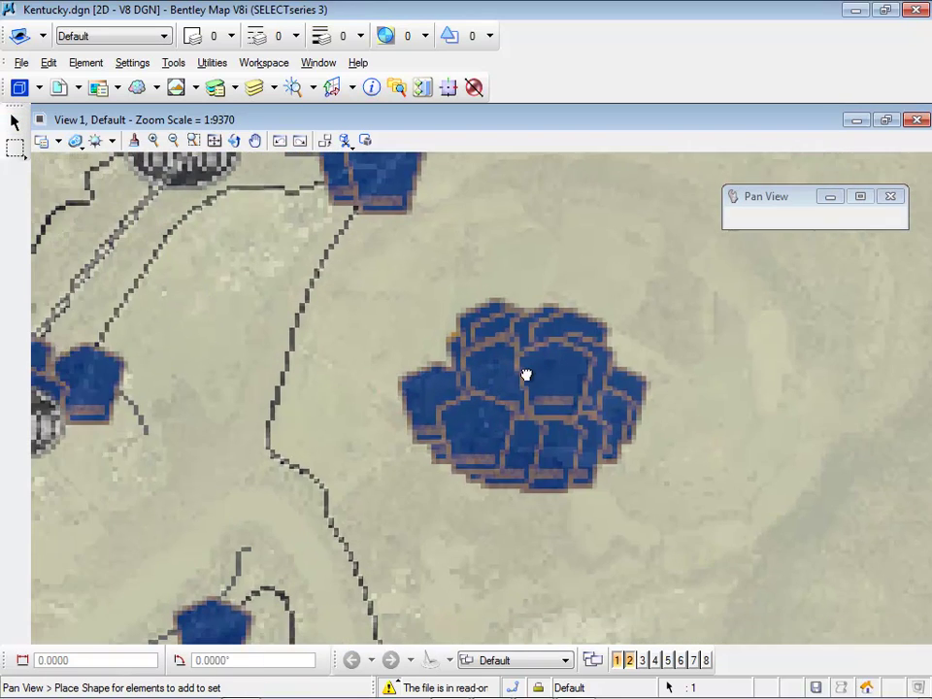
pyautogui.scroll(1, 525, 375)
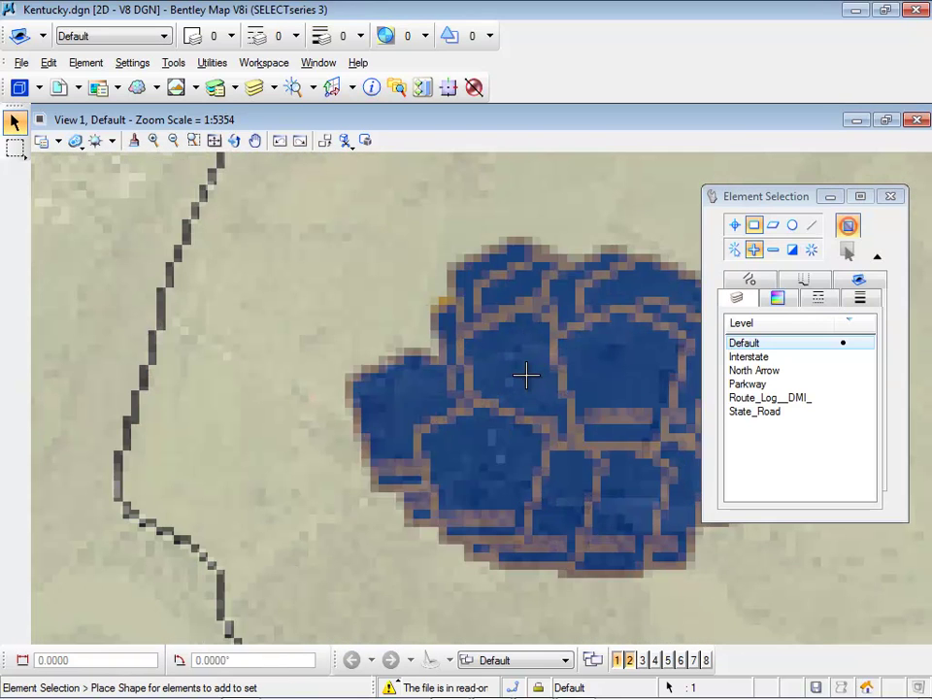
pyautogui.click(890, 196)
pyautogui.scroll(-2, 631, 369)
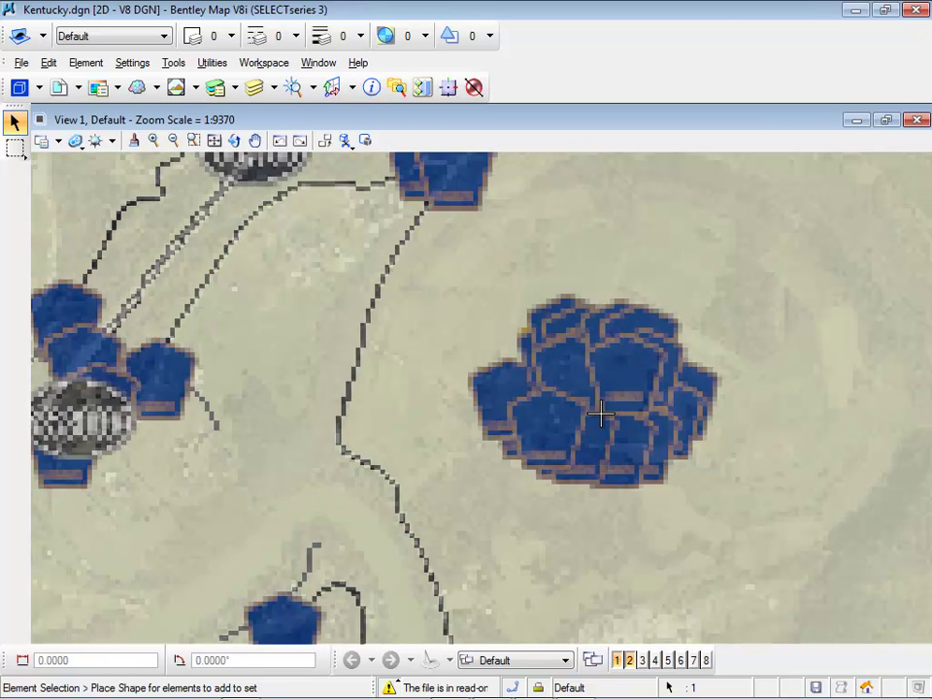
pyautogui.scroll(-2, 434, 406)
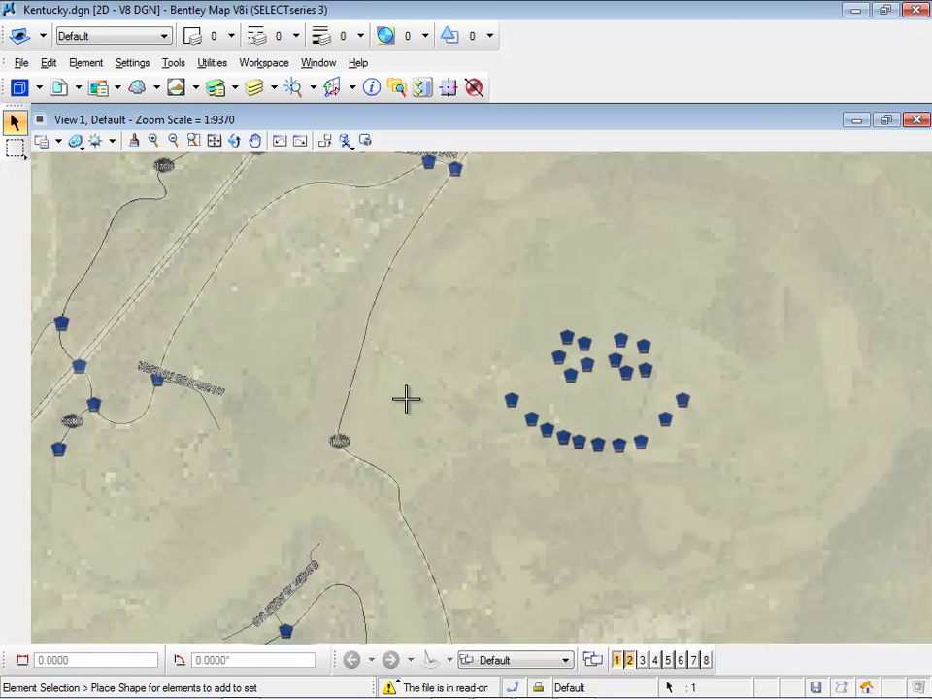